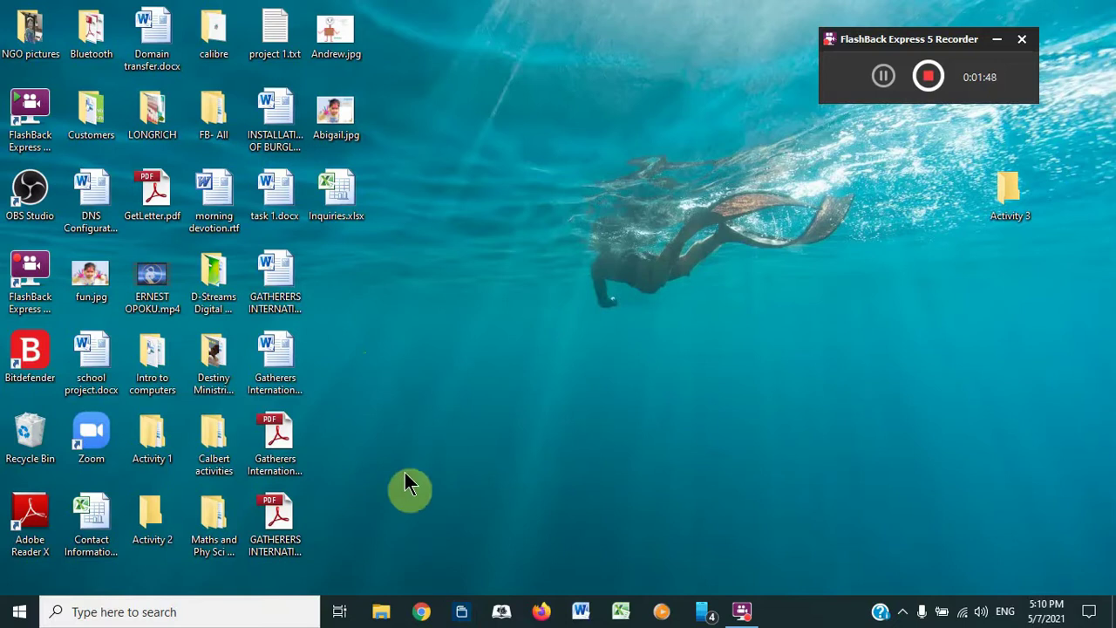
# Launch Google Chrome from the taskbar so a blank New Tab opens.
pyautogui.click(425, 609)
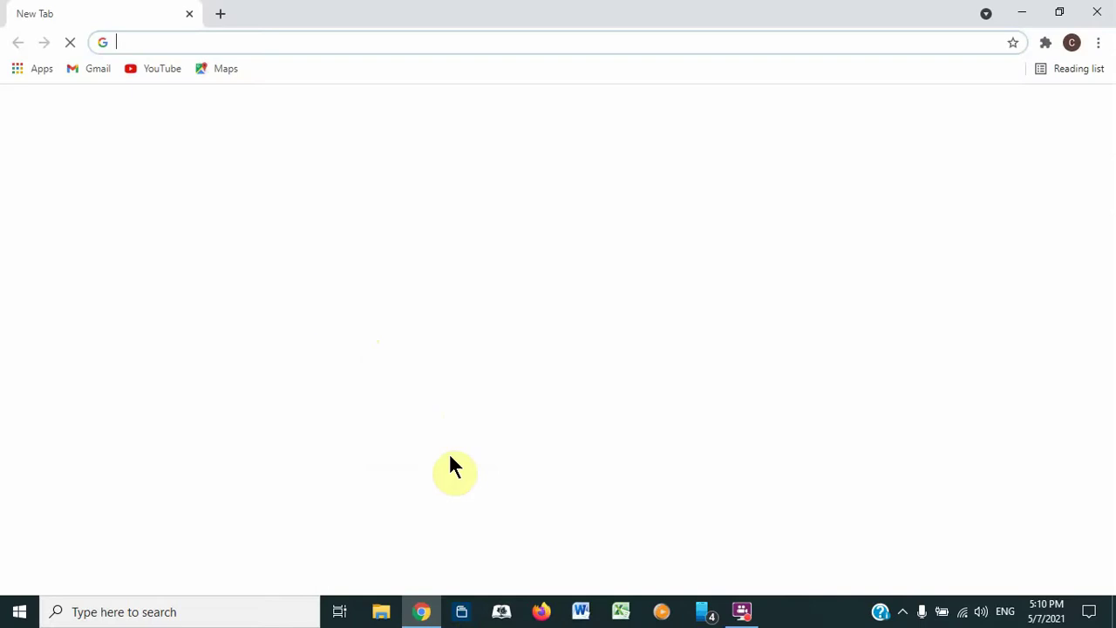
pyautogui.click(740, 612)
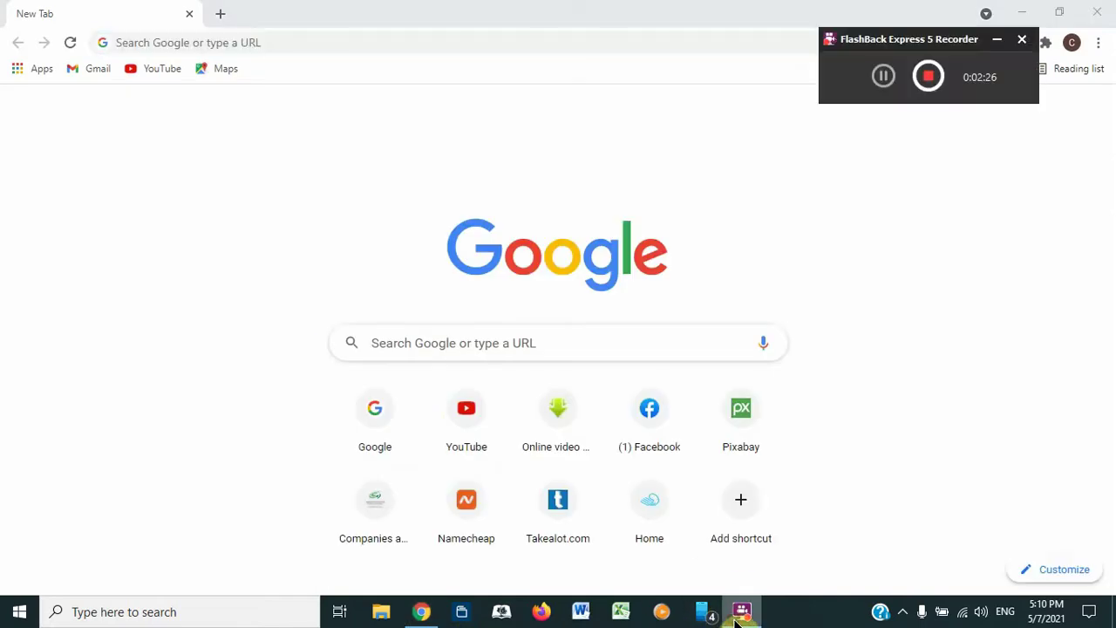
pyautogui.click(883, 77)
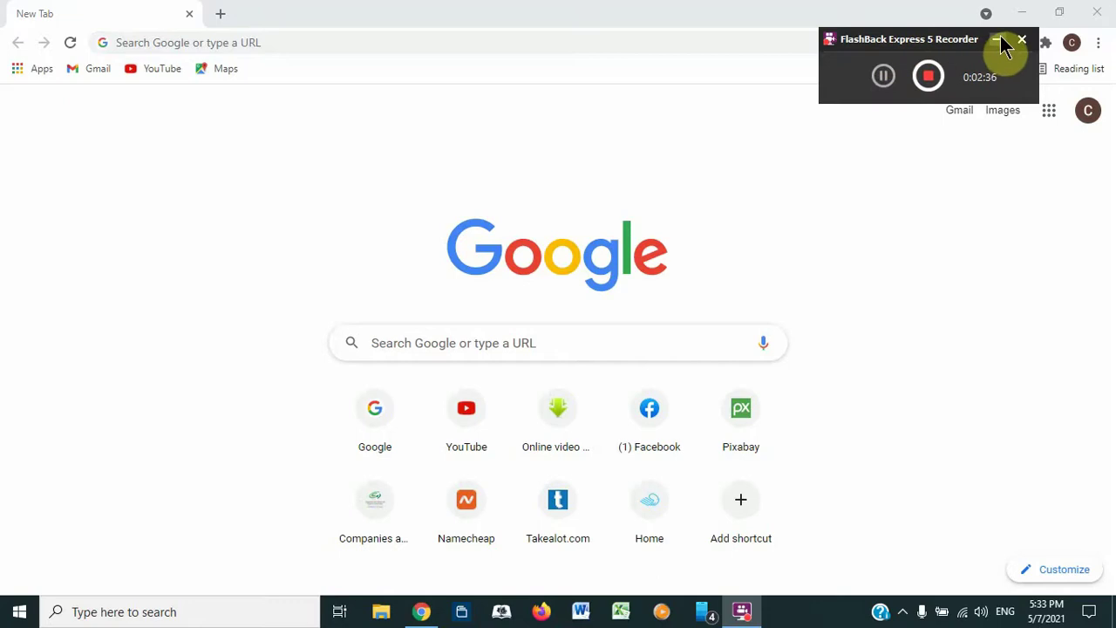
pyautogui.click(999, 40)
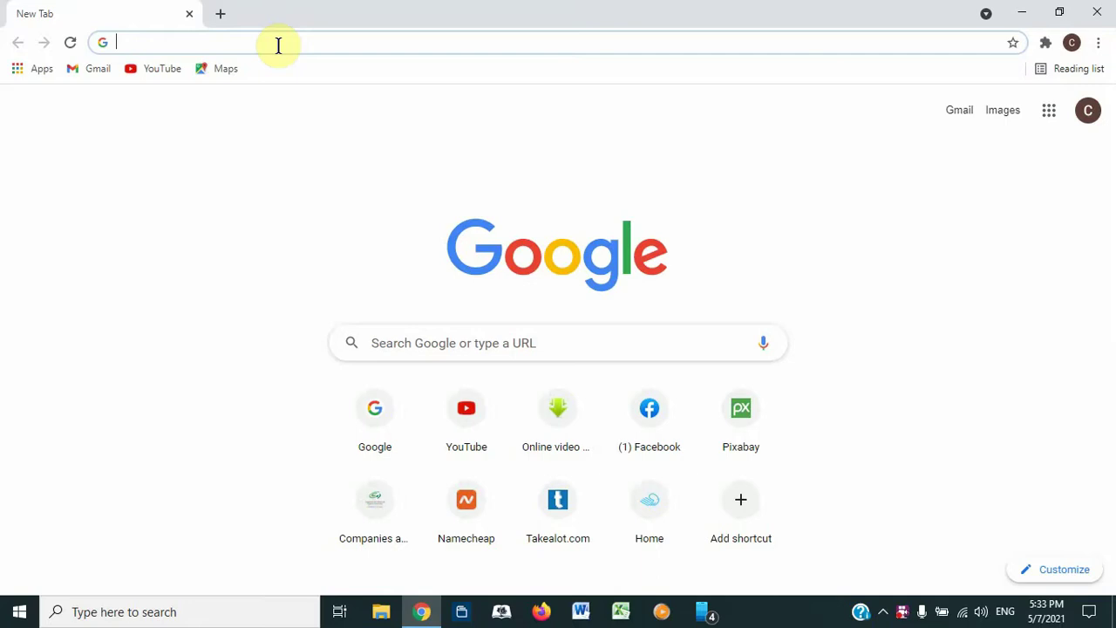
pyautogui.write('www.')
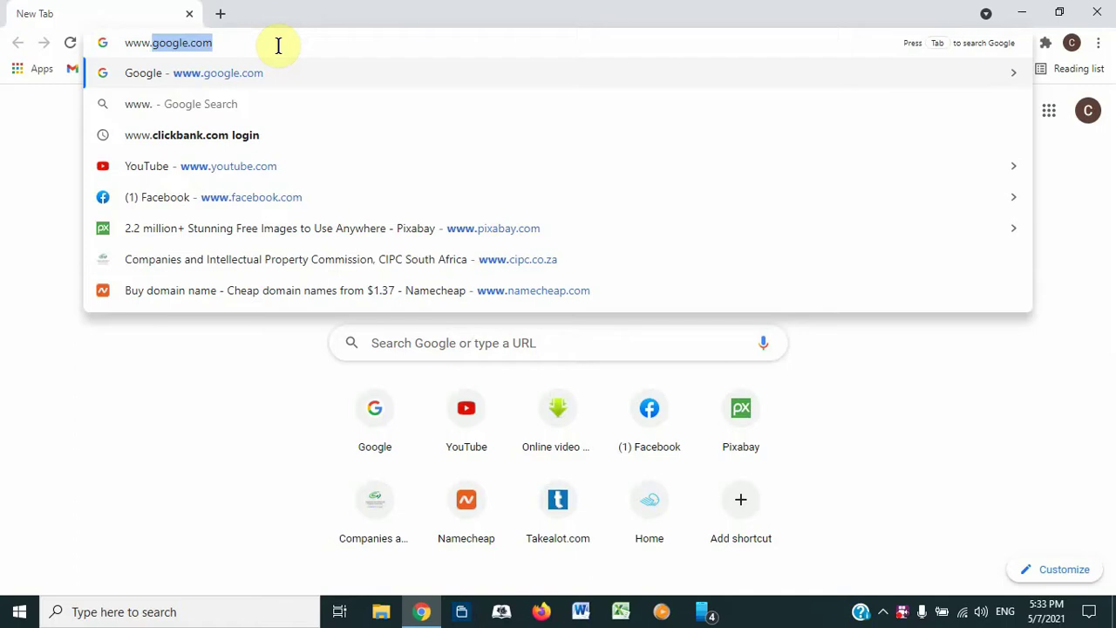
pyautogui.write('gathere')
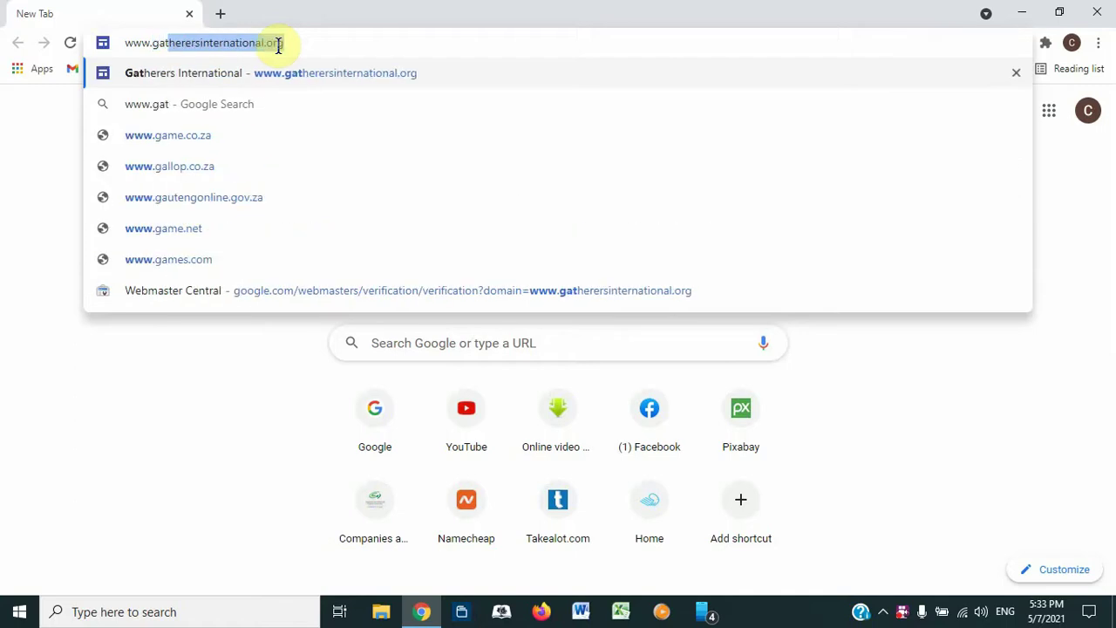
pyautogui.write('rs')
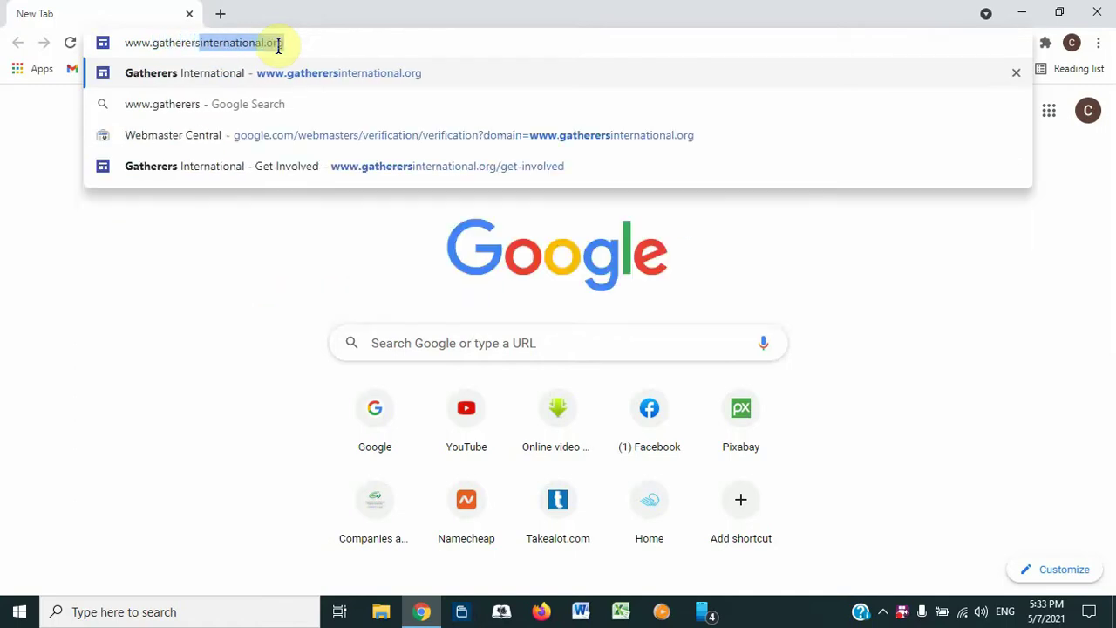
pyautogui.press('End')
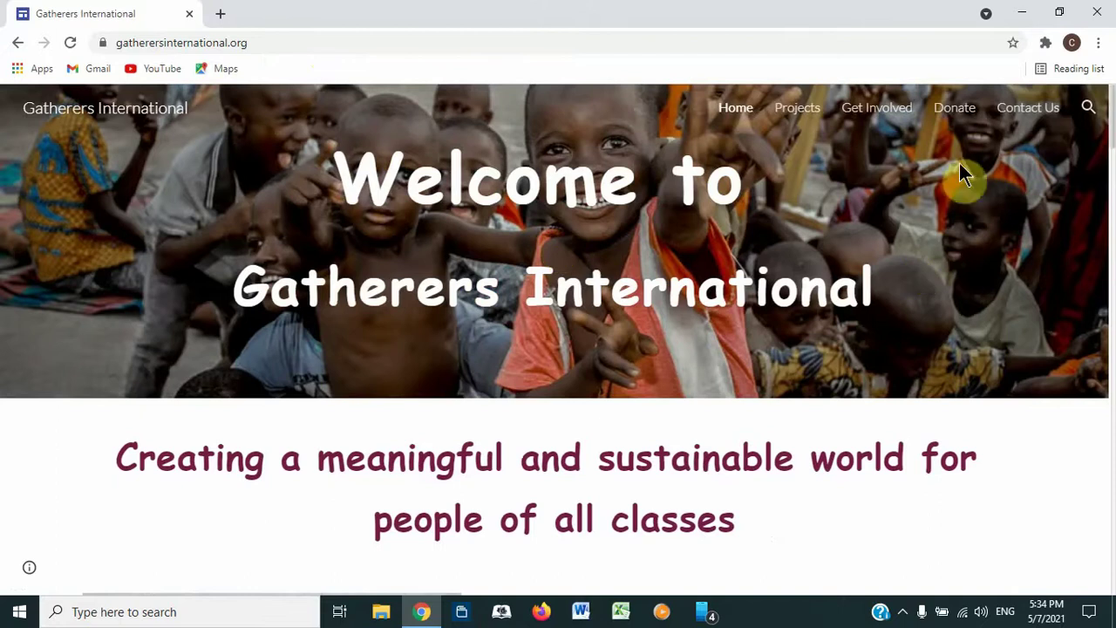
pyautogui.moveTo(1113, 116); pyautogui.dragTo(1095, 97)
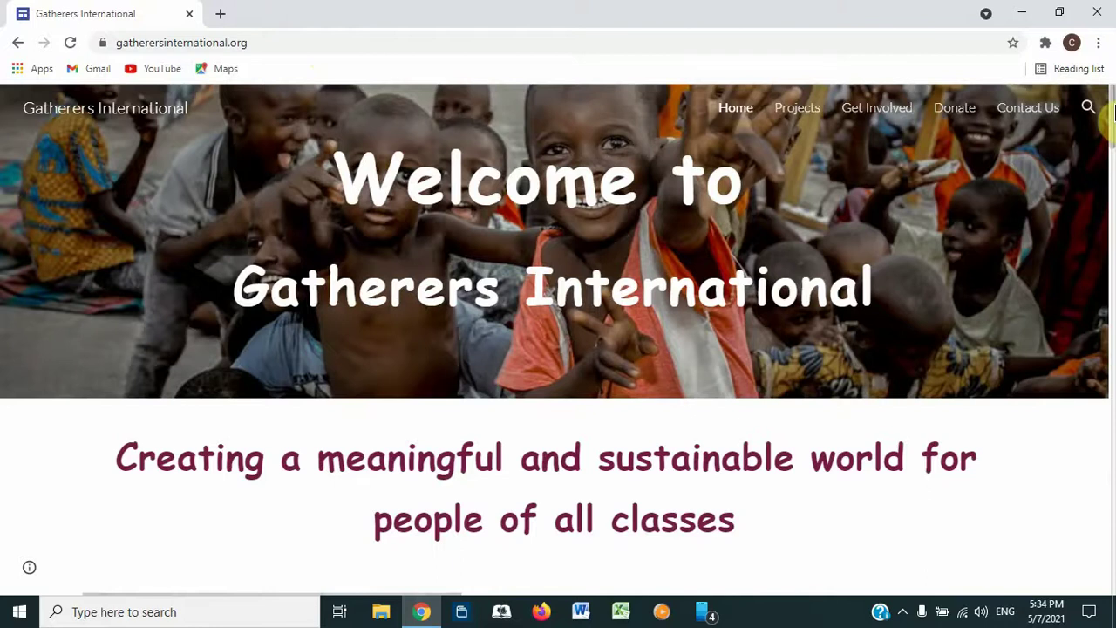
pyautogui.moveTo(1113, 111)
pyautogui.mouseDown()
pyautogui.moveTo(1109, 567)
pyautogui.moveTo(1111, 142)
pyautogui.moveTo(1099, 112)
pyautogui.mouseUp()
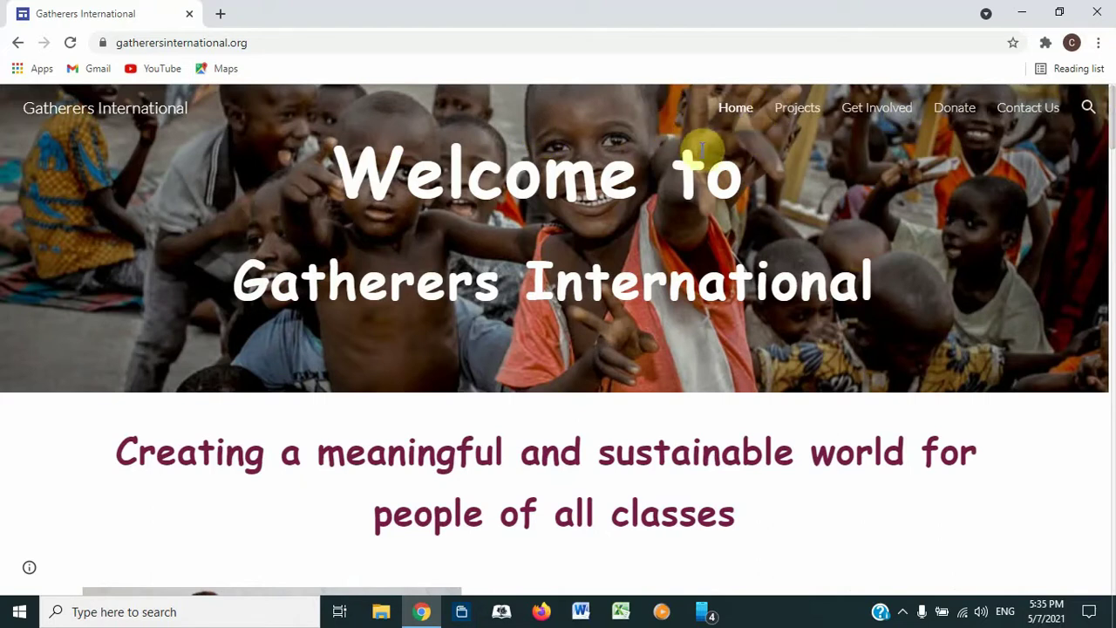
# Browse the site's Projects and Get Involved pages, then open the Donate page.
pyautogui.click(791, 115)
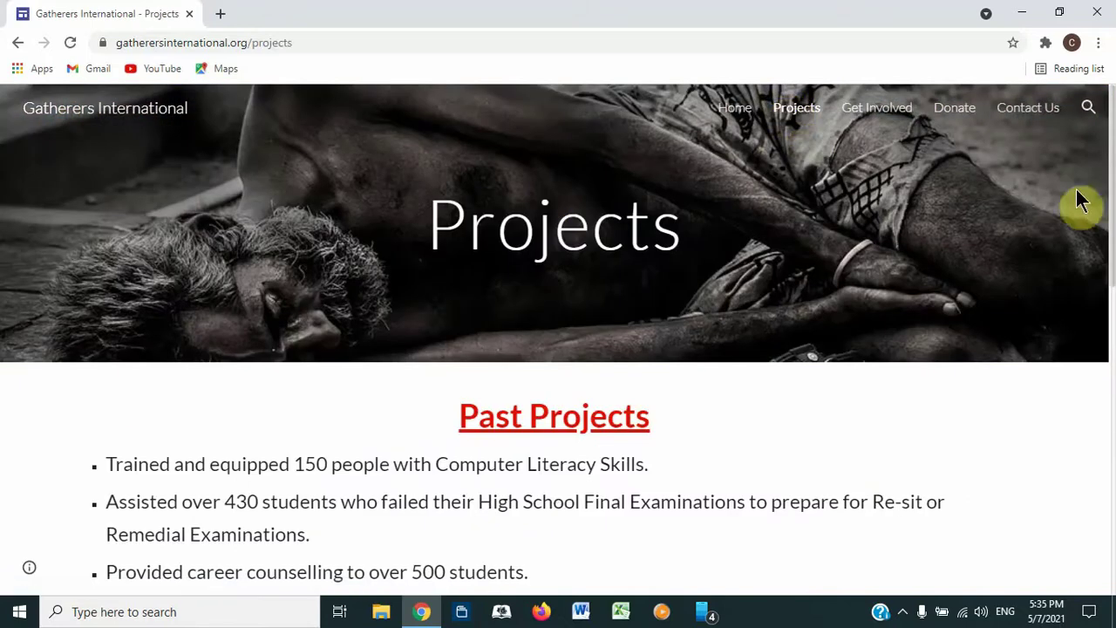
pyautogui.scroll(-1, 1106, 201)
pyautogui.moveTo(1106, 201); pyautogui.dragTo(1106, 157)
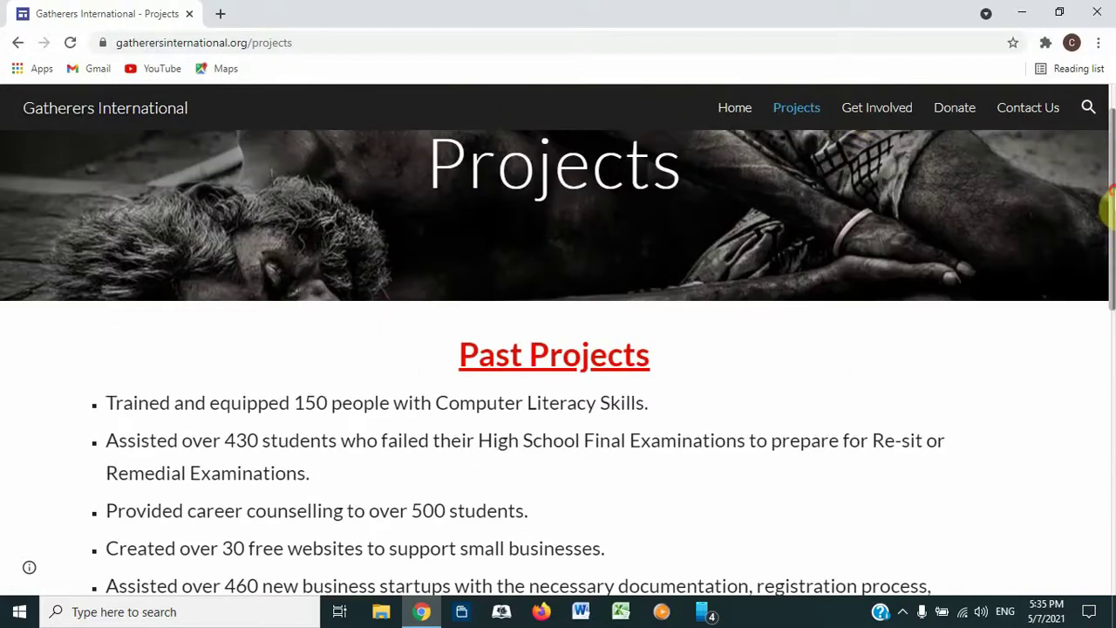
pyautogui.click(873, 114)
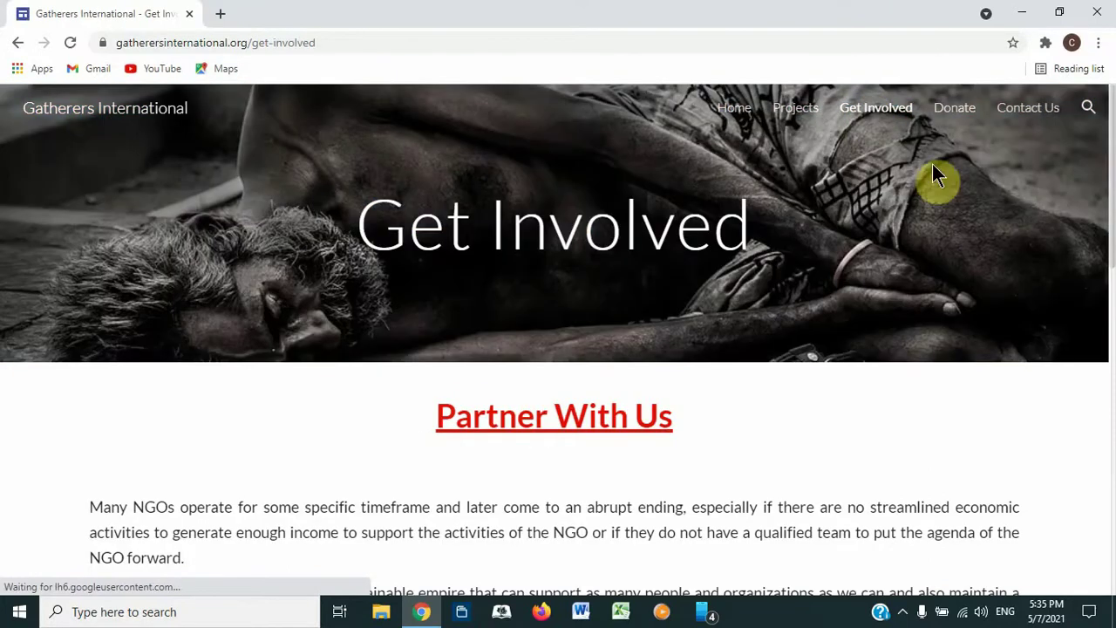
pyautogui.moveTo(1112, 166); pyautogui.dragTo(1107, 492)
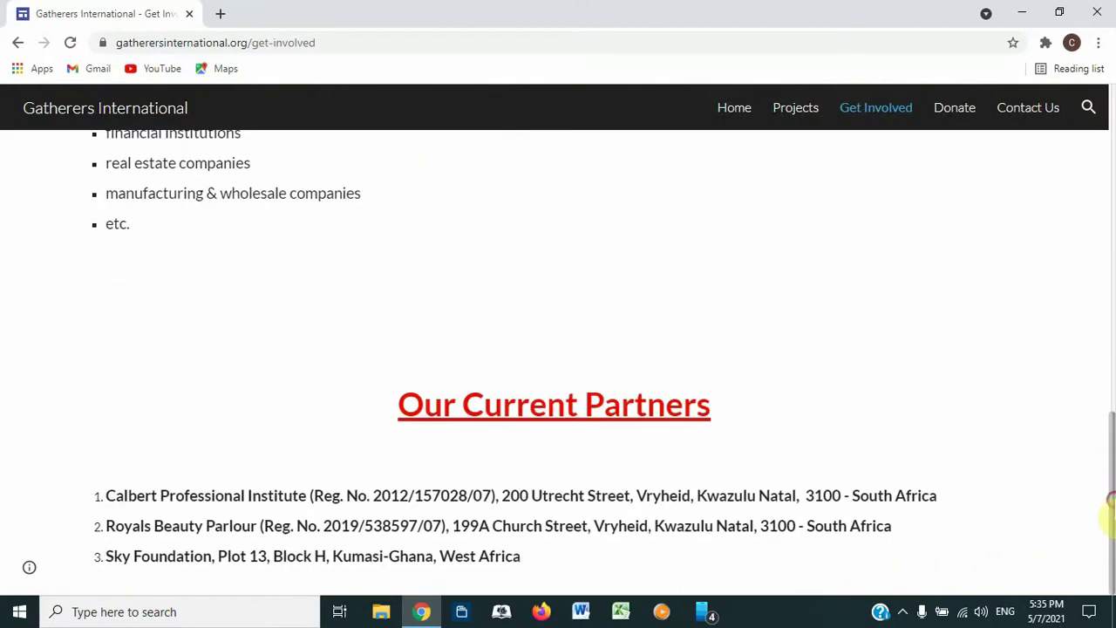
pyautogui.click(959, 114)
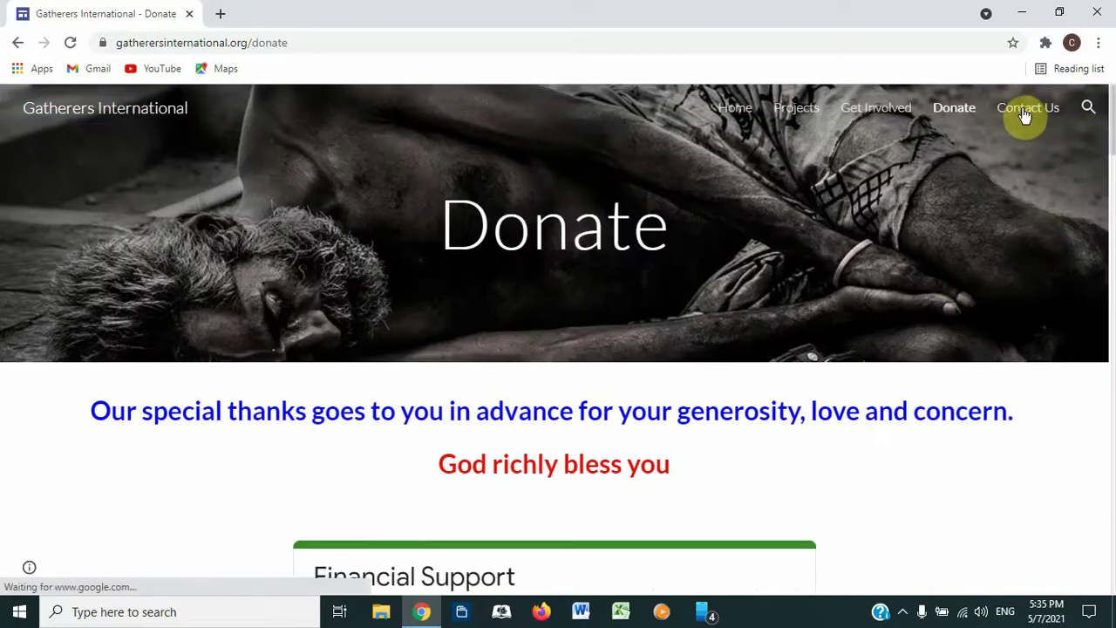
# Open Contact Us and scroll through phone contacts, headquarters address, emails and the Inquiry form.
pyautogui.click(1025, 111)
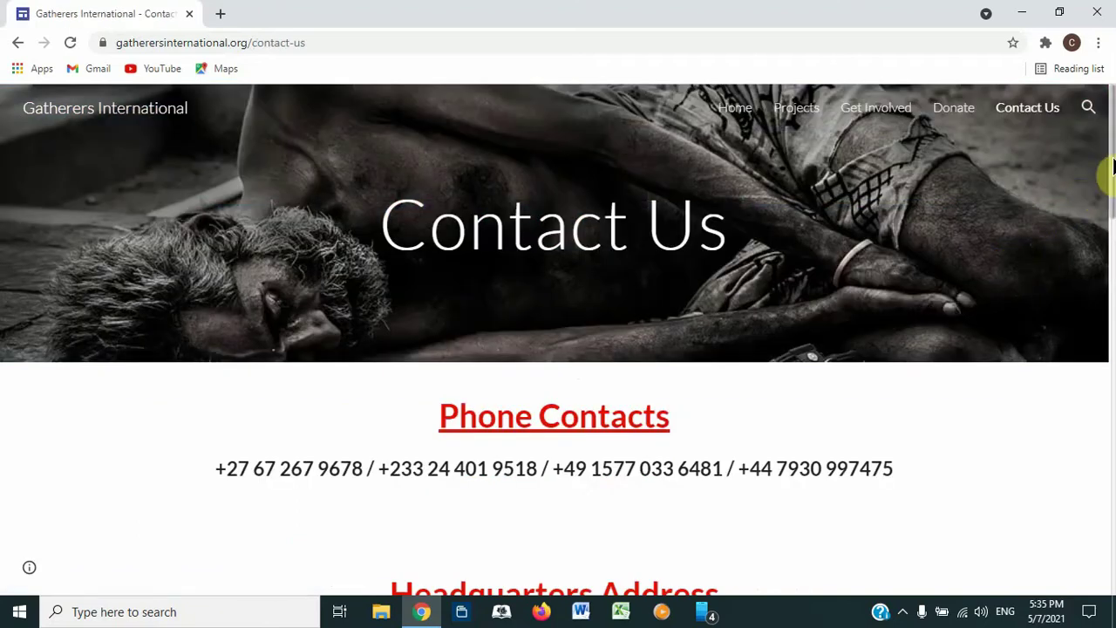
pyautogui.scroll(-3, 1108, 229)
pyautogui.moveTo(1107, 260); pyautogui.dragTo(1110, 474)
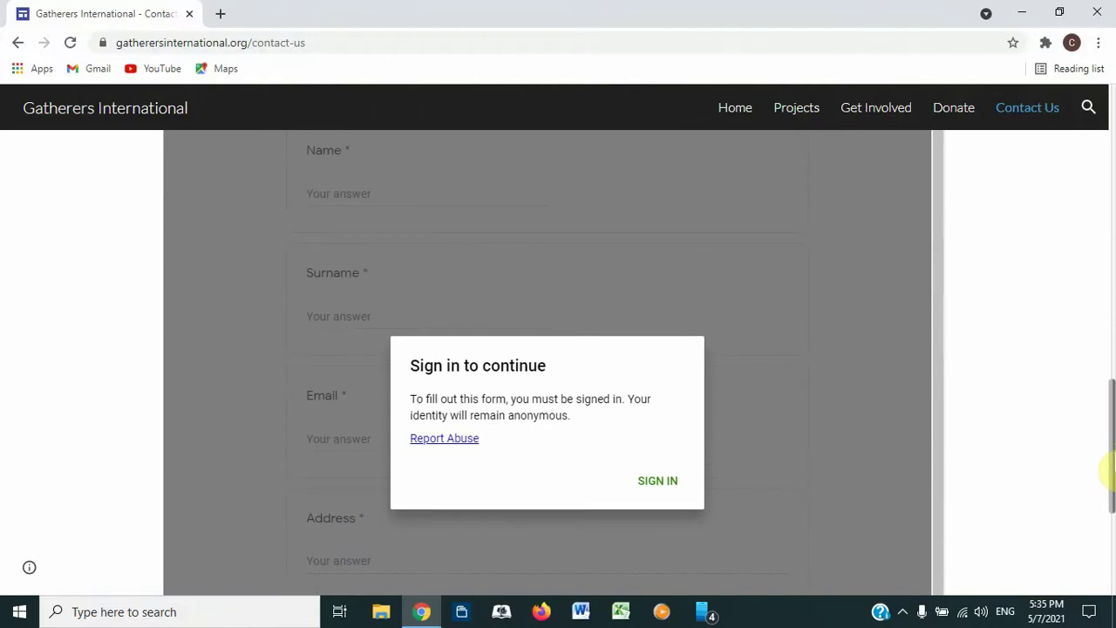
pyautogui.moveTo(1110, 475); pyautogui.dragTo(1105, 419)
pyautogui.click(899, 366)
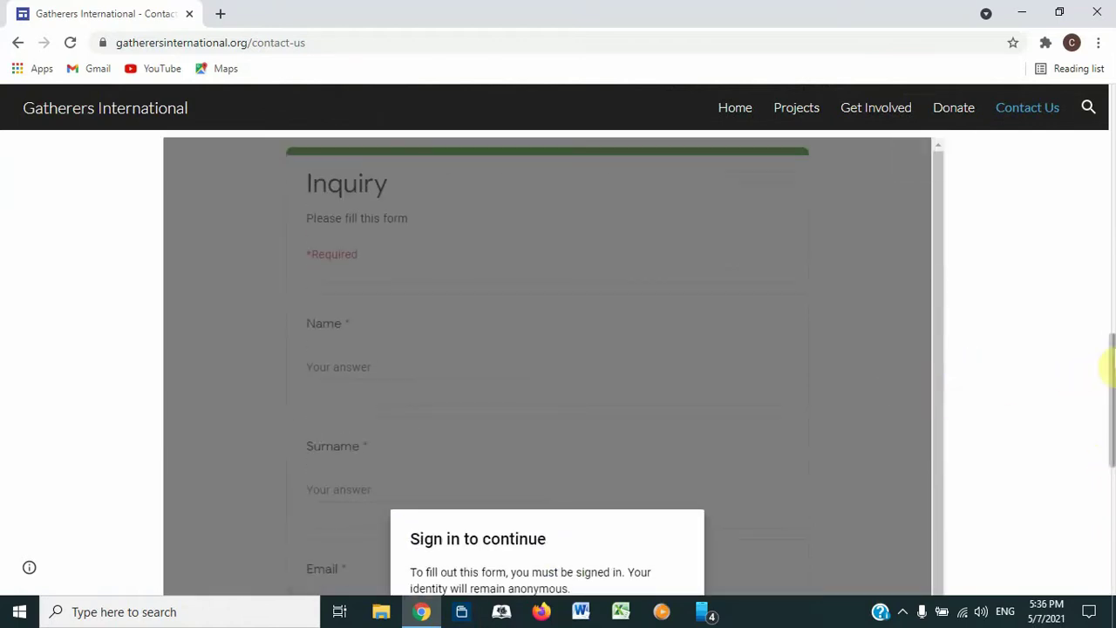
pyautogui.moveTo(1109, 378); pyautogui.dragTo(1090, 157)
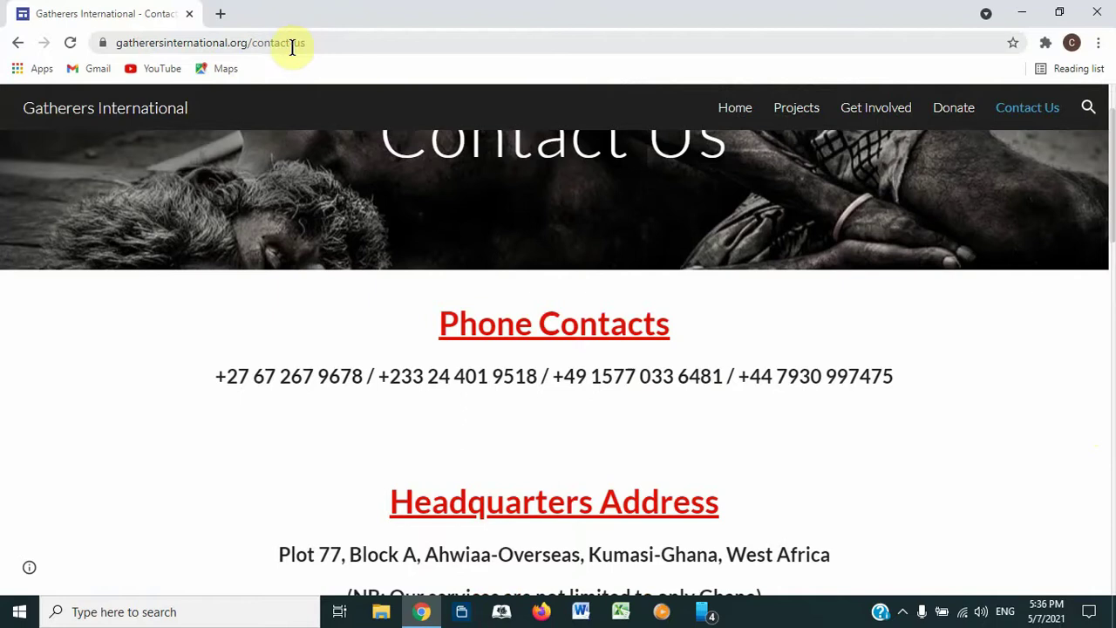
pyautogui.click(292, 43)
pyautogui.write('www.google.com')
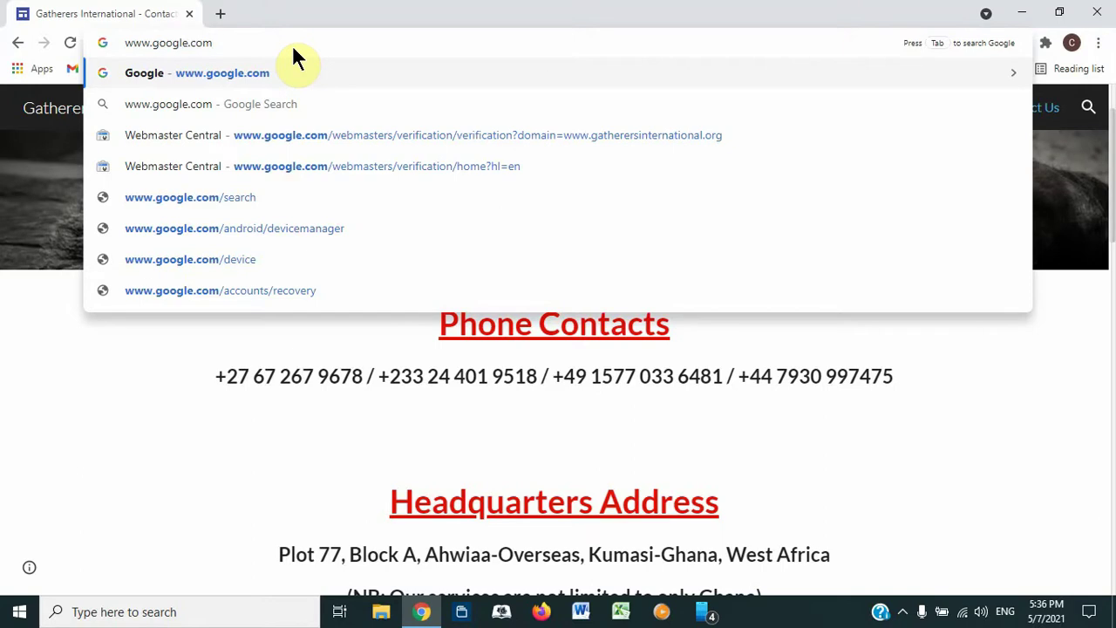
pyautogui.press('Return')
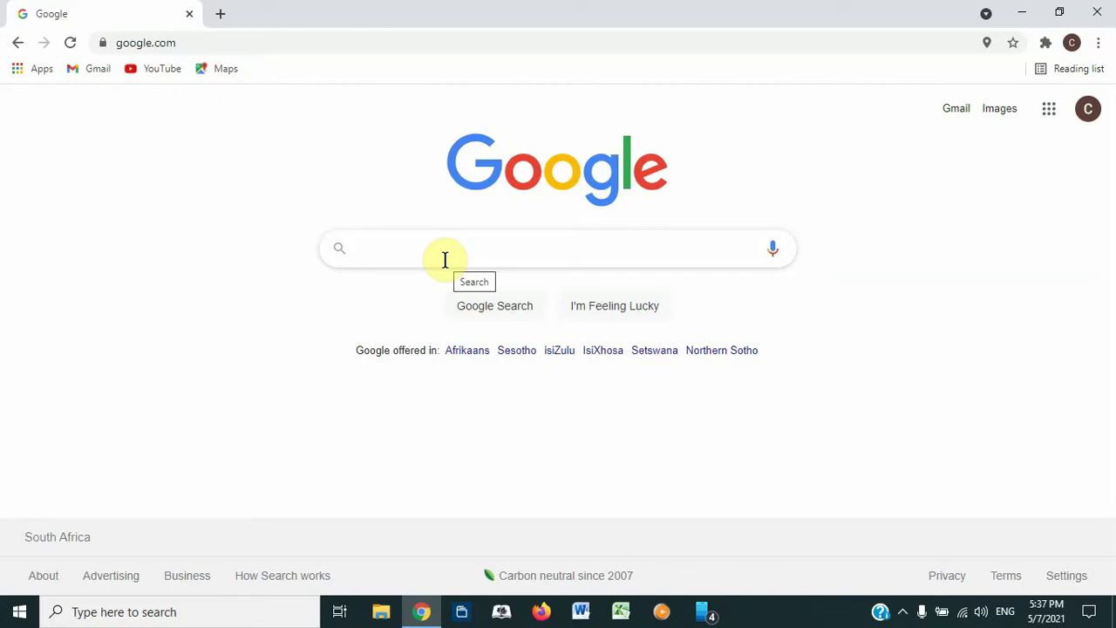
# Search Google for 'most popular hotels in the world'.
pyautogui.write('most')
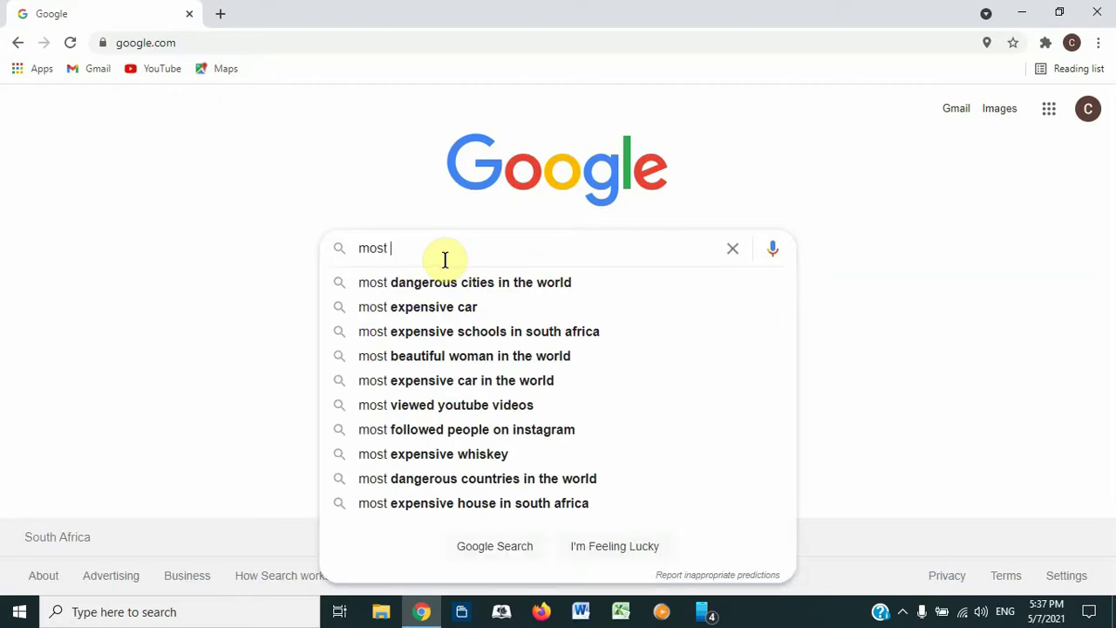
pyautogui.write('popul')
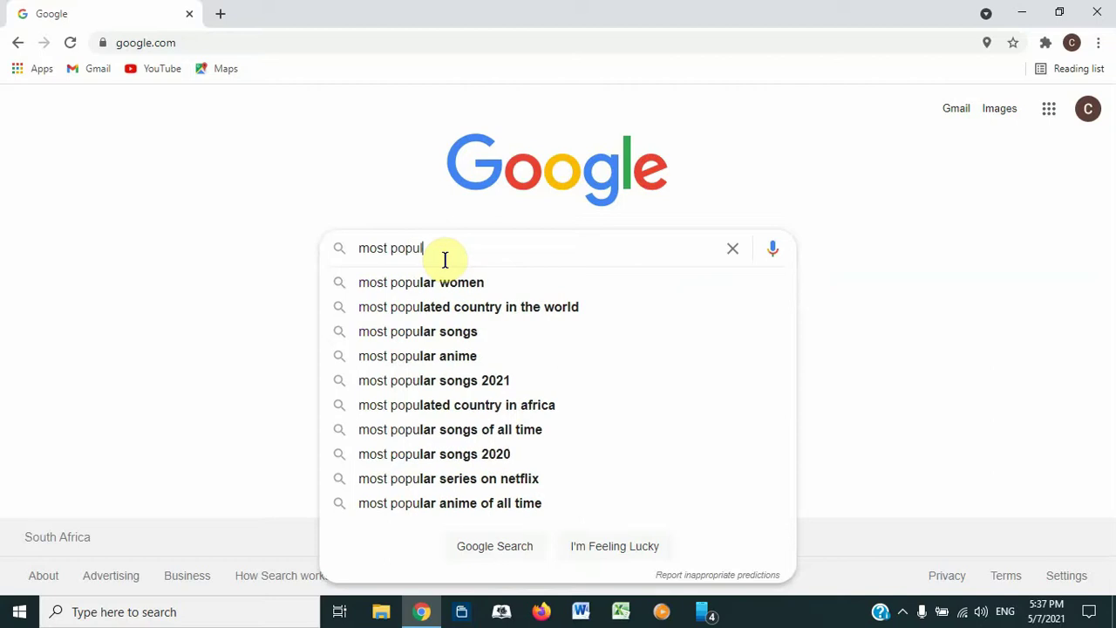
pyautogui.write('ar hotels in the ')
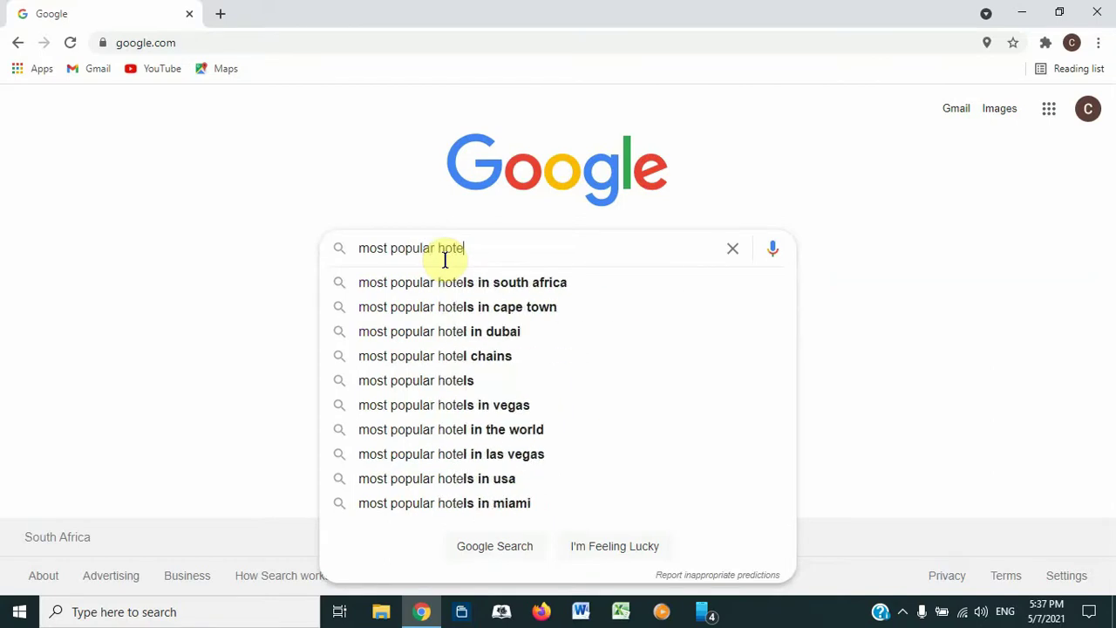
pyautogui.write('world')
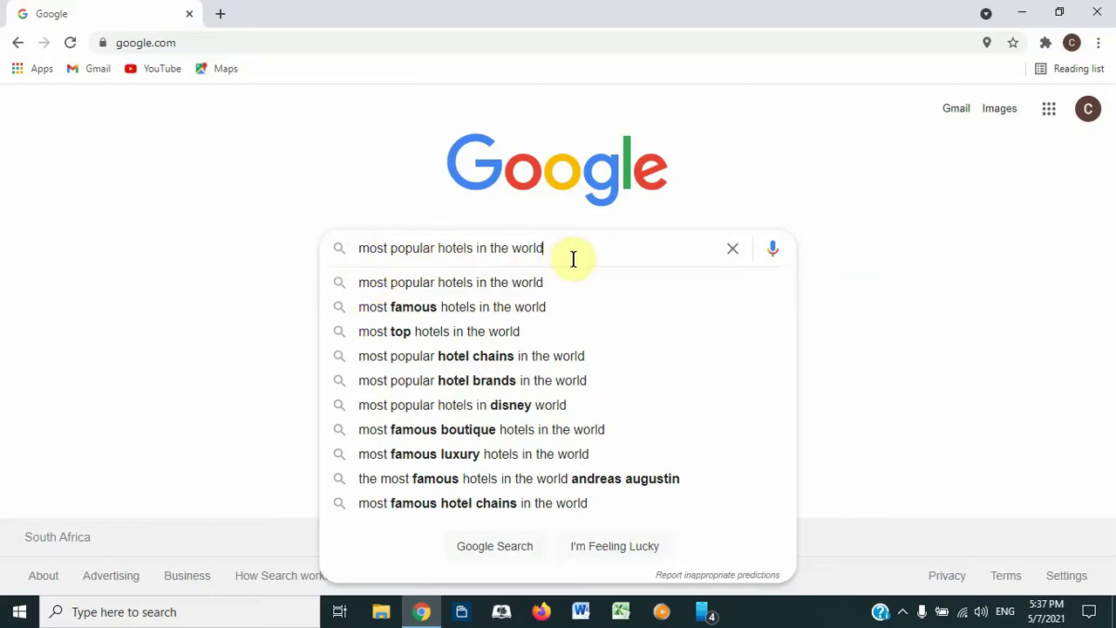
pyautogui.press('Return')
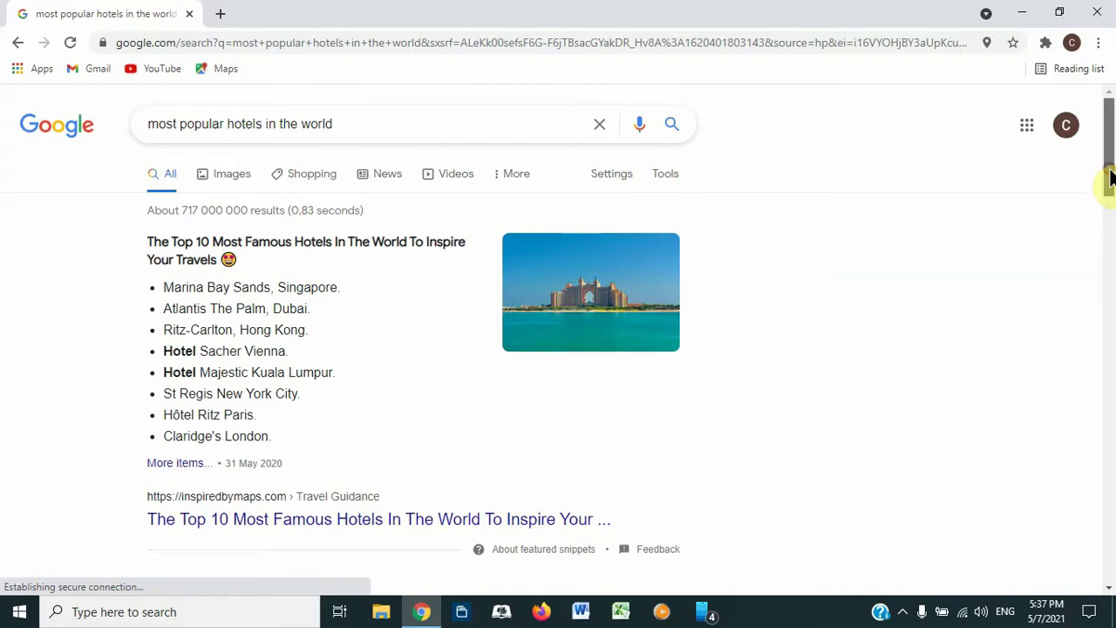
pyautogui.moveTo(1111, 177)
pyautogui.mouseDown()
pyautogui.moveTo(1109, 289)
pyautogui.moveTo(1089, 200)
pyautogui.moveTo(1101, 226)
pyautogui.moveTo(1100, 194)
pyautogui.mouseUp()
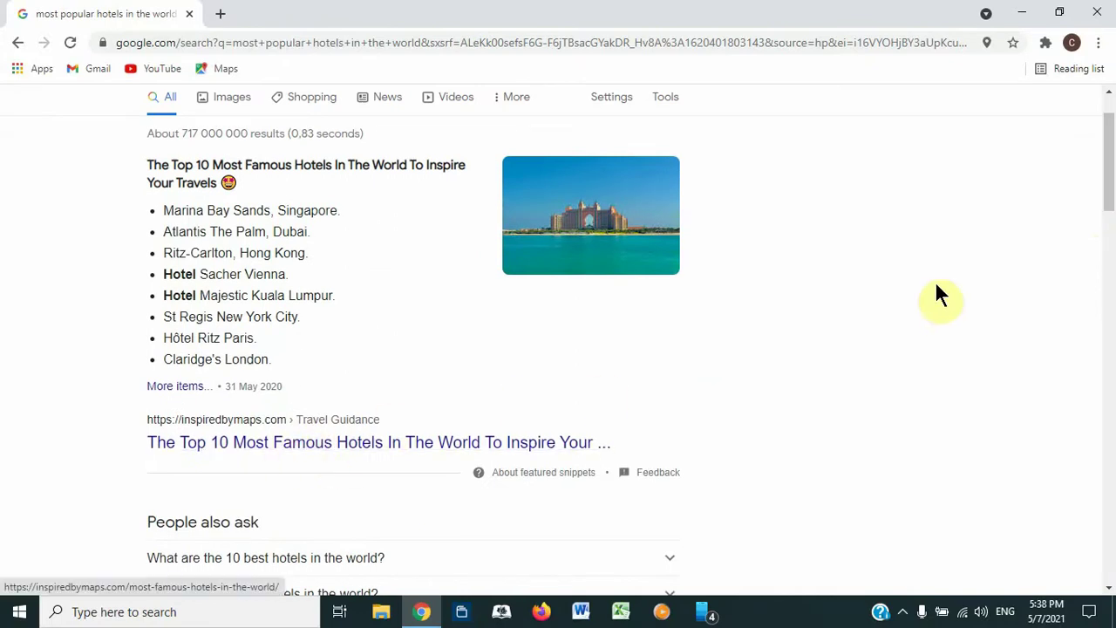
pyautogui.moveTo(1113, 181); pyautogui.dragTo(1113, 152)
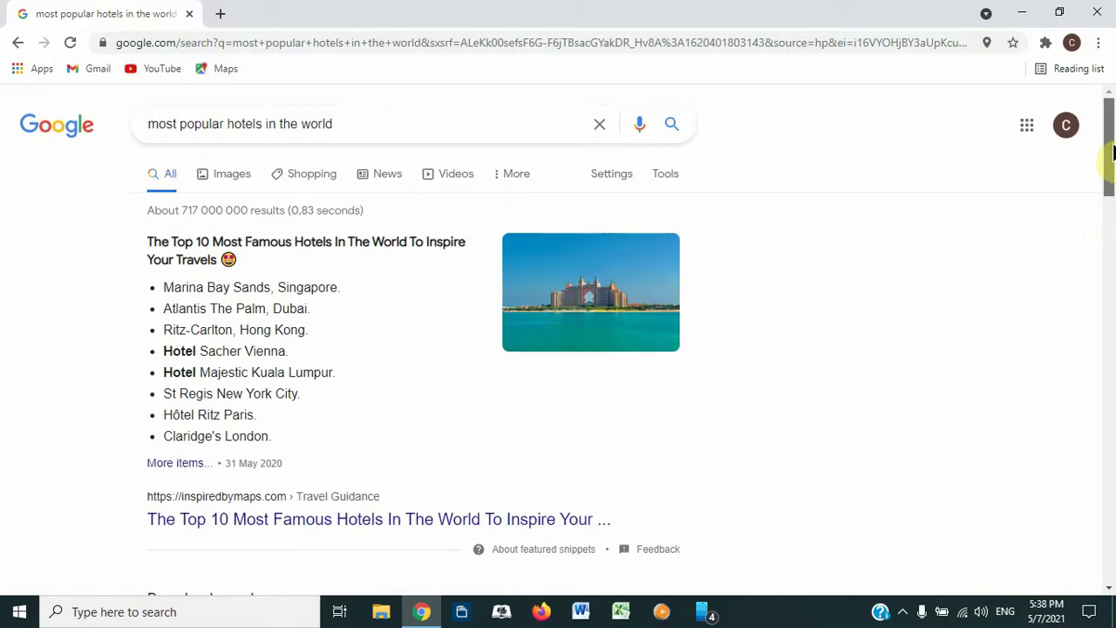
pyautogui.scroll(-2, 1113, 153)
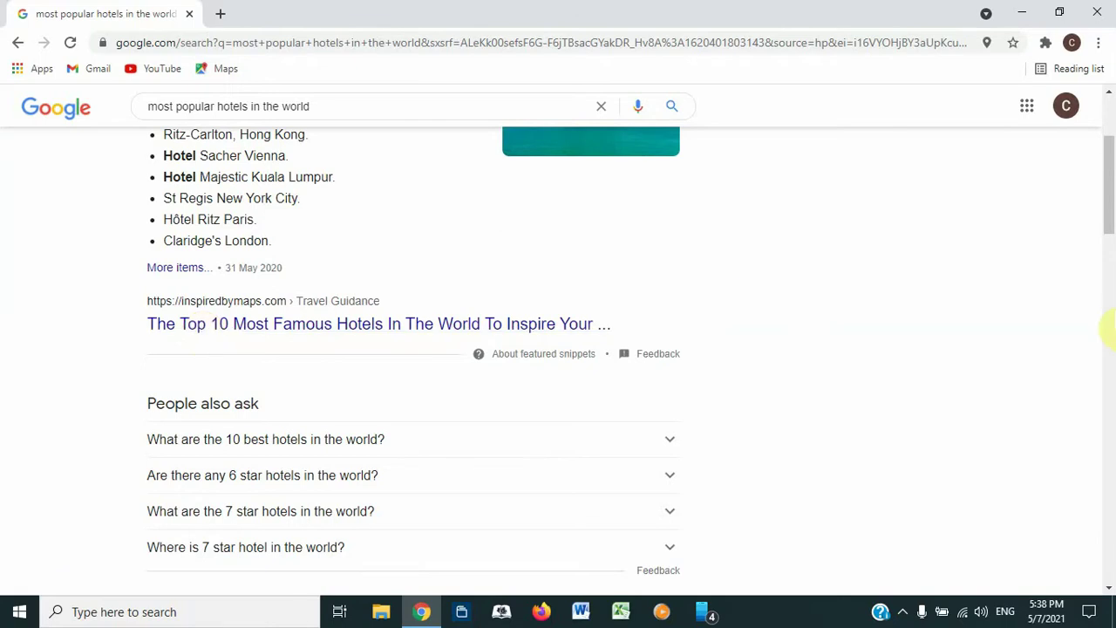
pyautogui.moveTo(1106, 210); pyautogui.dragTo(1112, 273)
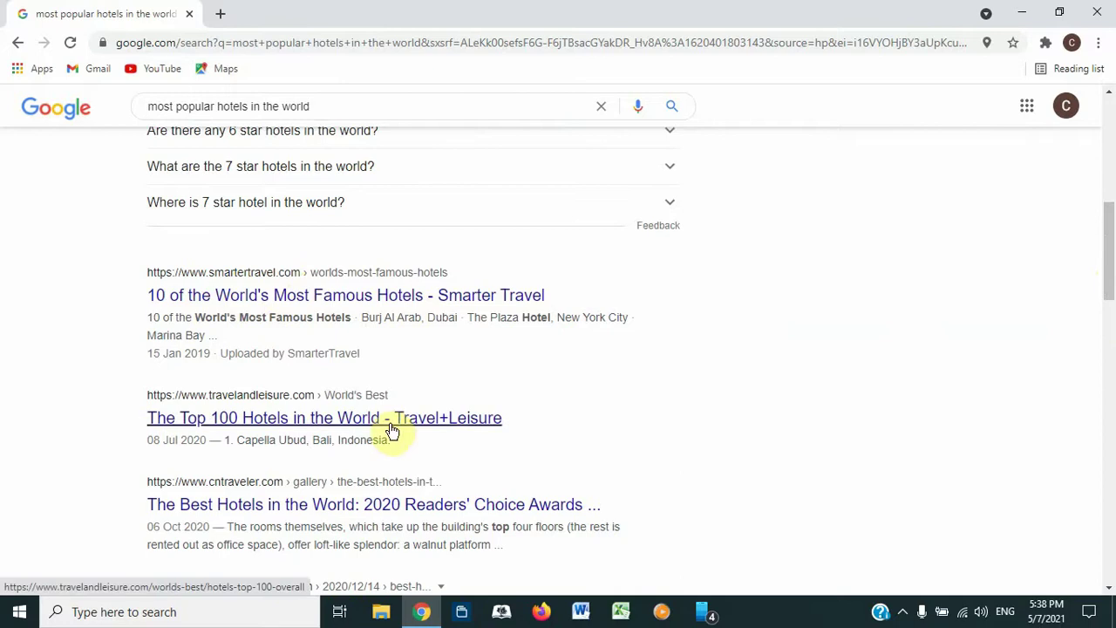
pyautogui.scroll(-2, 1110, 294)
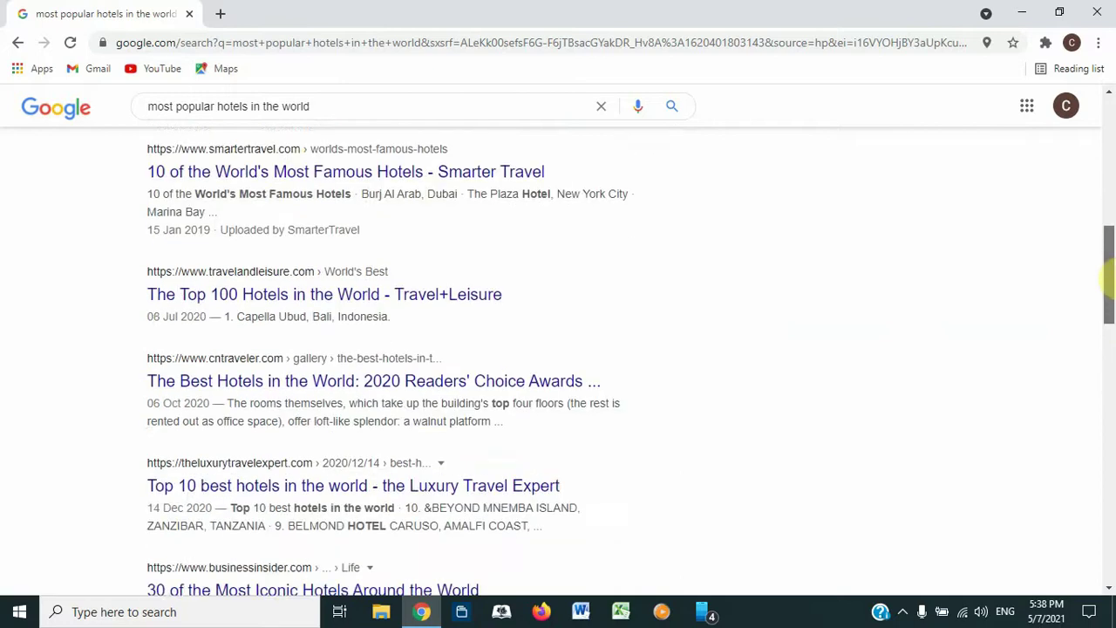
pyautogui.scroll(-1, 1109, 295)
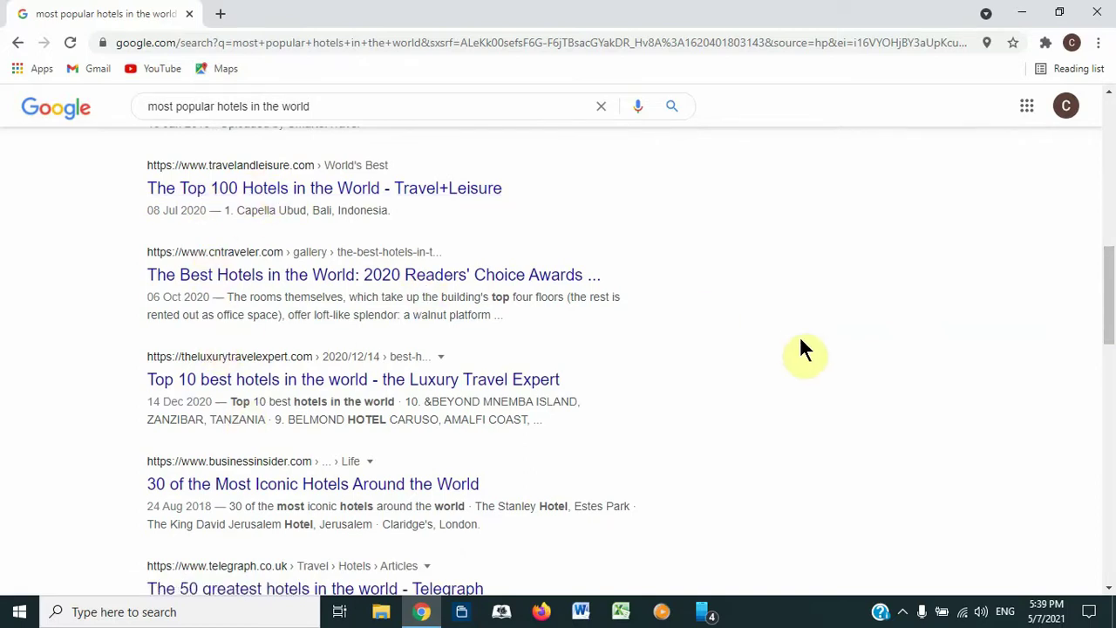
pyautogui.moveTo(1109, 312); pyautogui.dragTo(1108, 212)
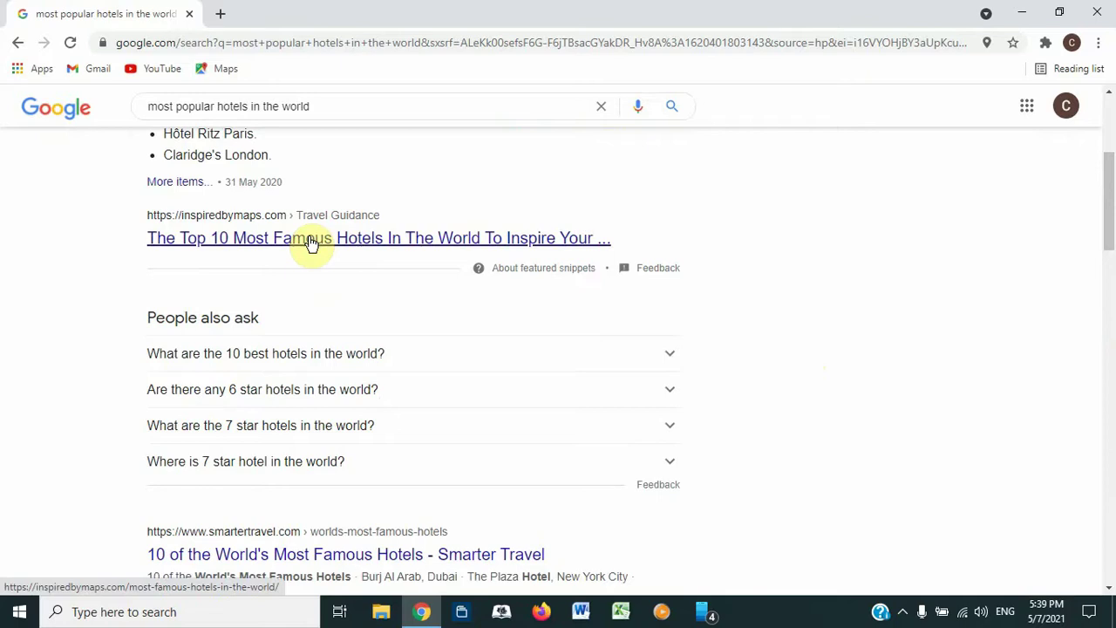
# Open the inspiredbymaps.com top 10 famous hotels article and look over its navigation menus.
pyautogui.click(223, 242)
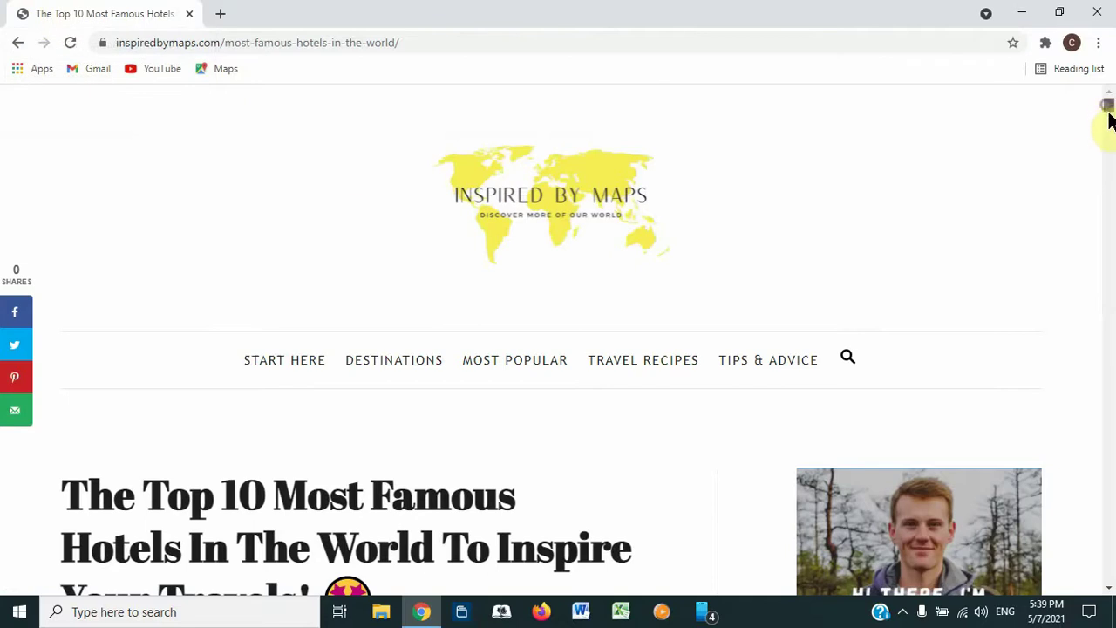
pyautogui.scroll(-9, 1108, 115)
pyautogui.scroll(7, 1109, 114)
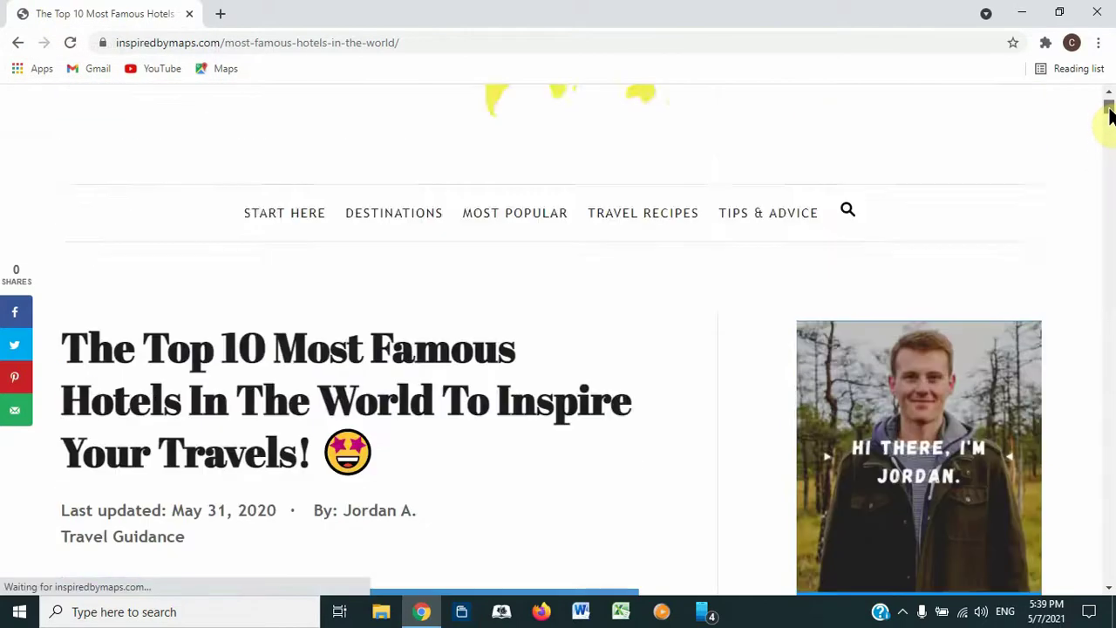
pyautogui.scroll(-1, 1109, 114)
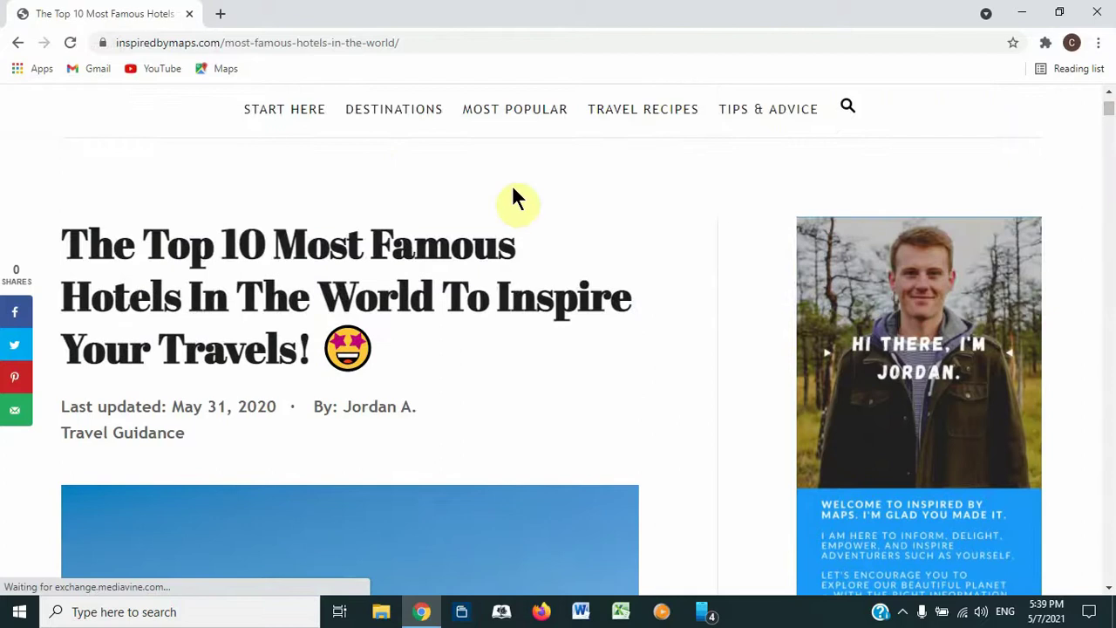
pyautogui.moveTo(297, 114)
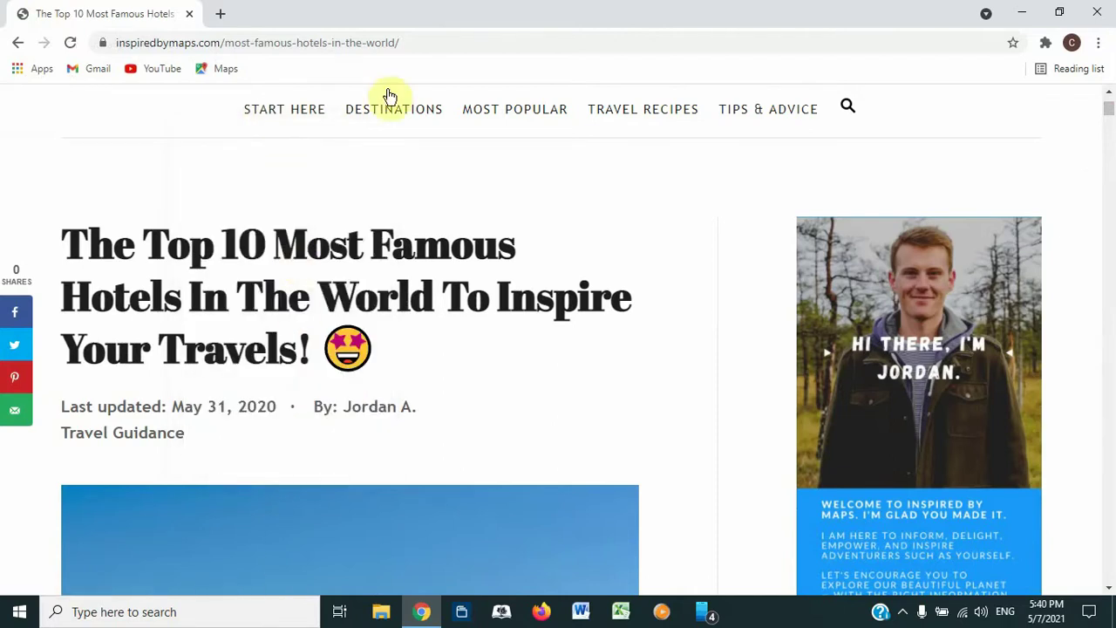
pyautogui.moveTo(401, 117)
pyautogui.moveTo(397, 165)
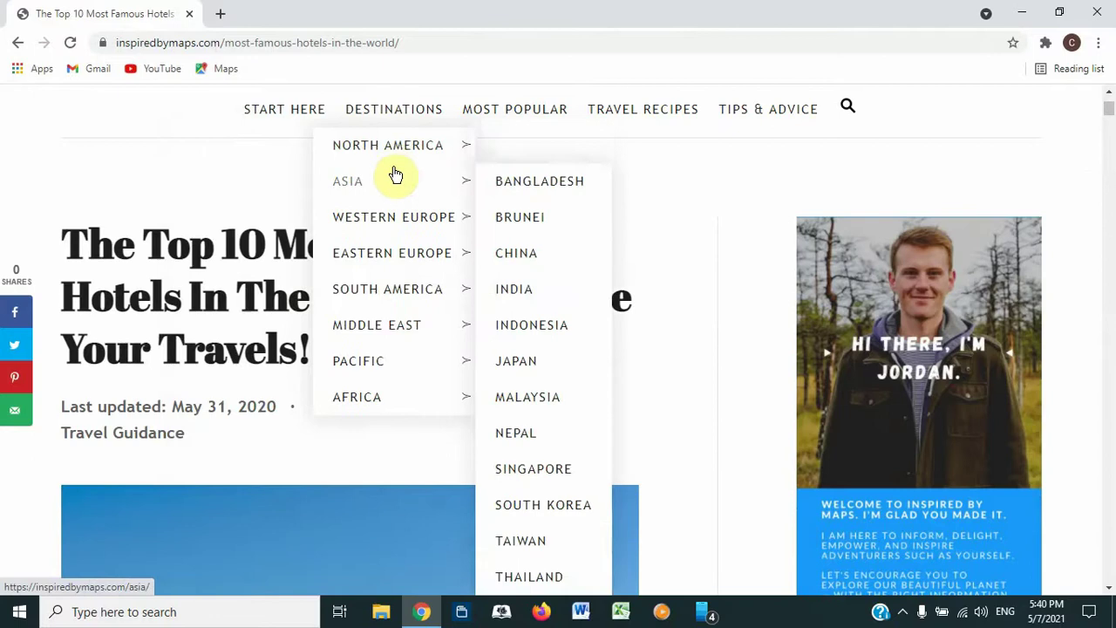
pyautogui.moveTo(509, 113)
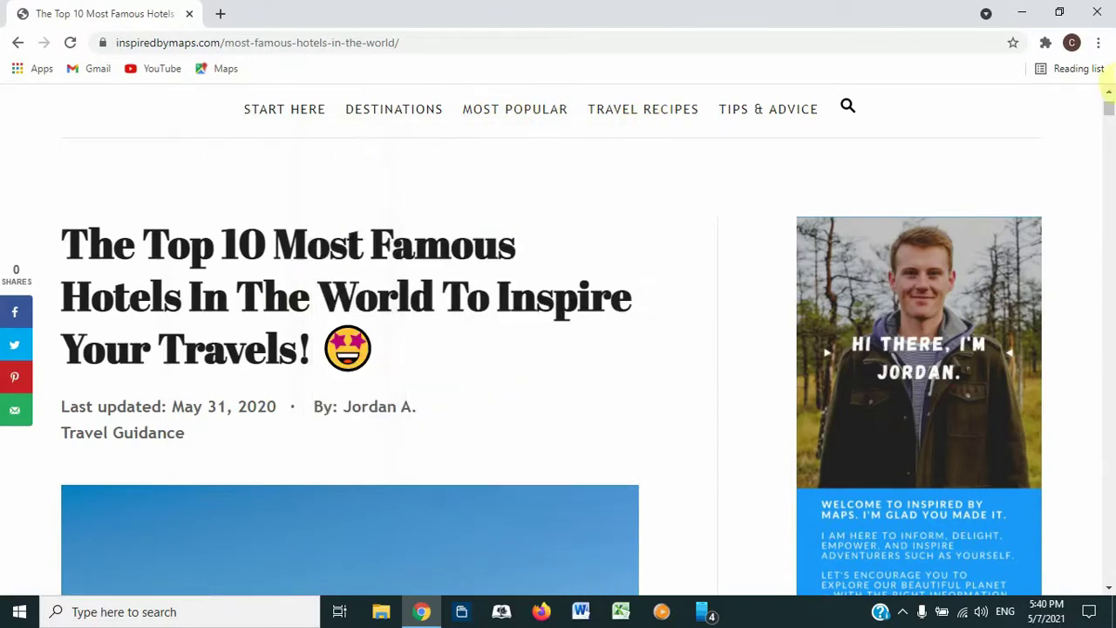
pyautogui.moveTo(1109, 103)
pyautogui.mouseDown()
pyautogui.moveTo(1109, 237)
pyautogui.moveTo(1111, 98)
pyautogui.mouseUp()
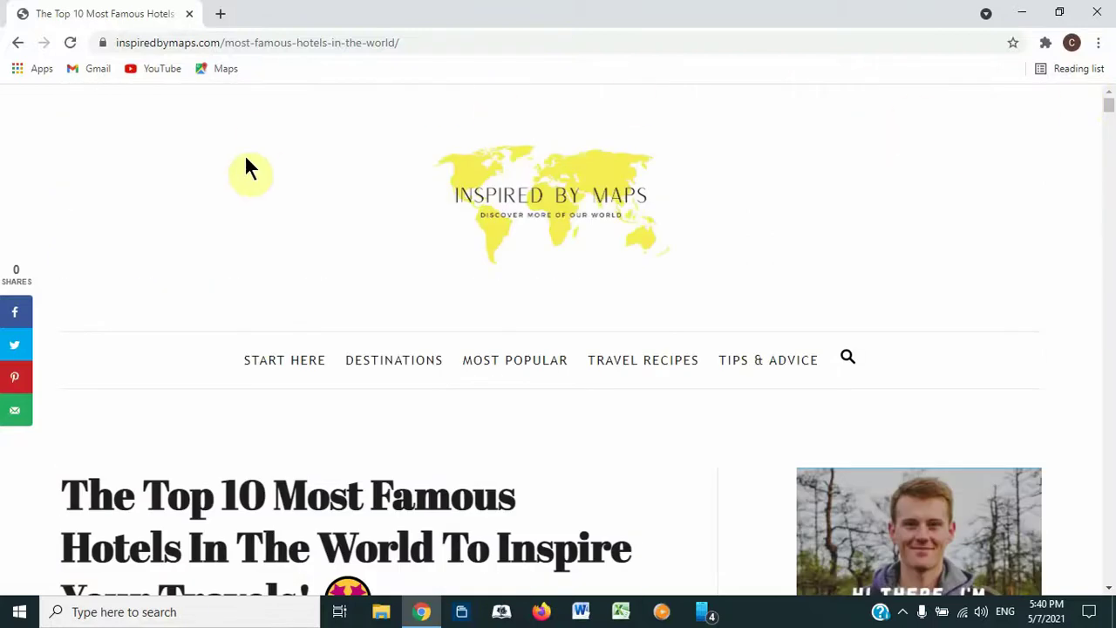
# Return to the search results and open the Inspired by Maps article in a new tab.
pyautogui.click(18, 45)
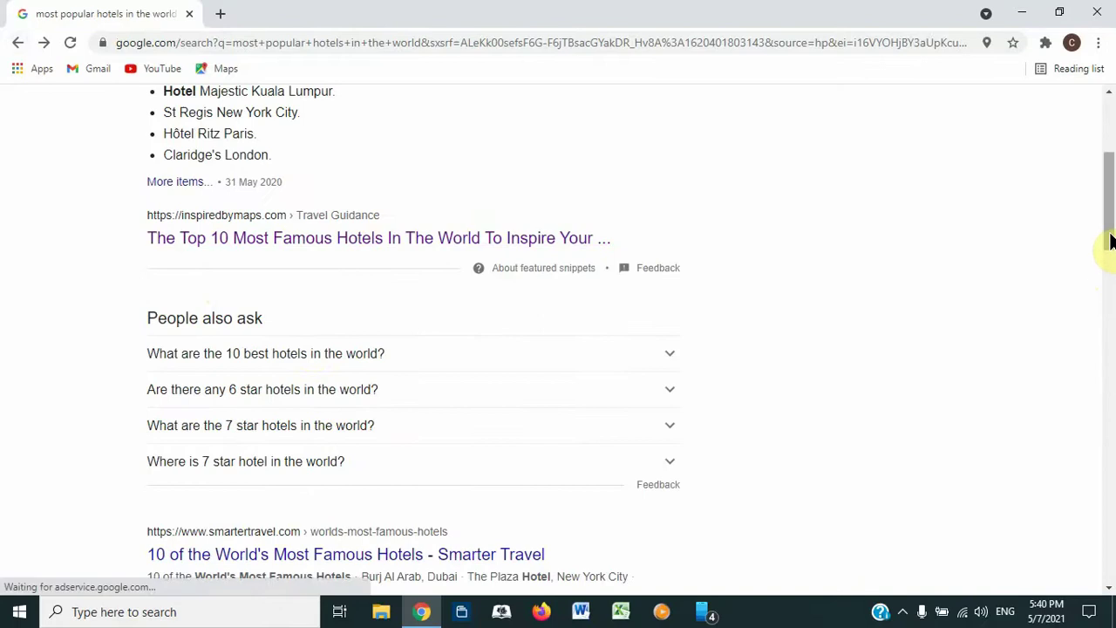
pyautogui.moveTo(1111, 242); pyautogui.dragTo(1111, 212)
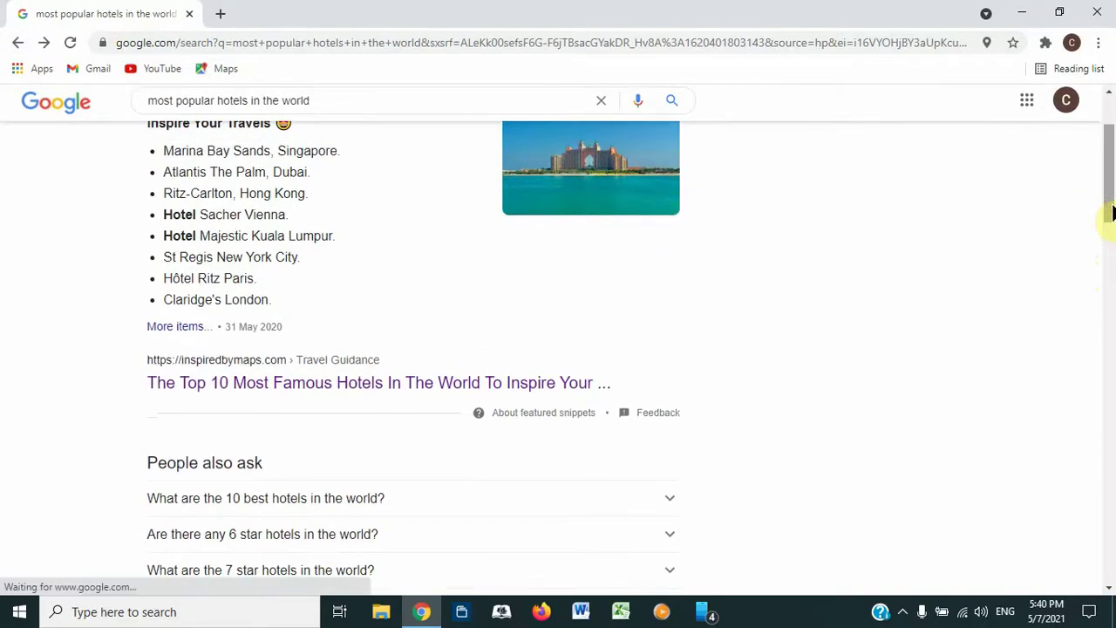
pyautogui.rightClick(445, 389)
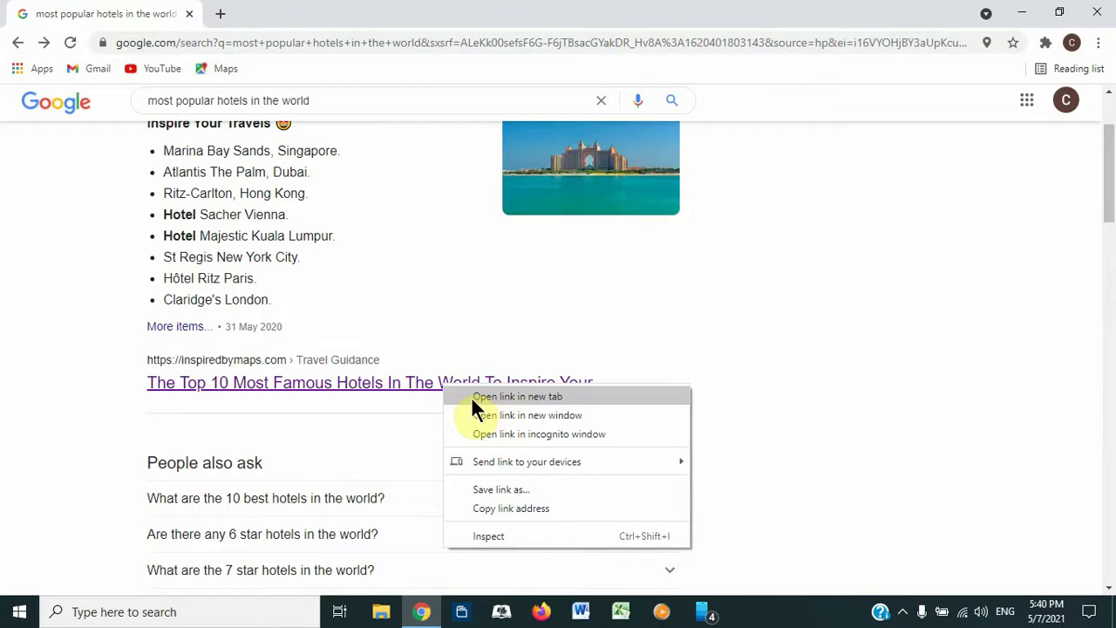
pyautogui.click(471, 396)
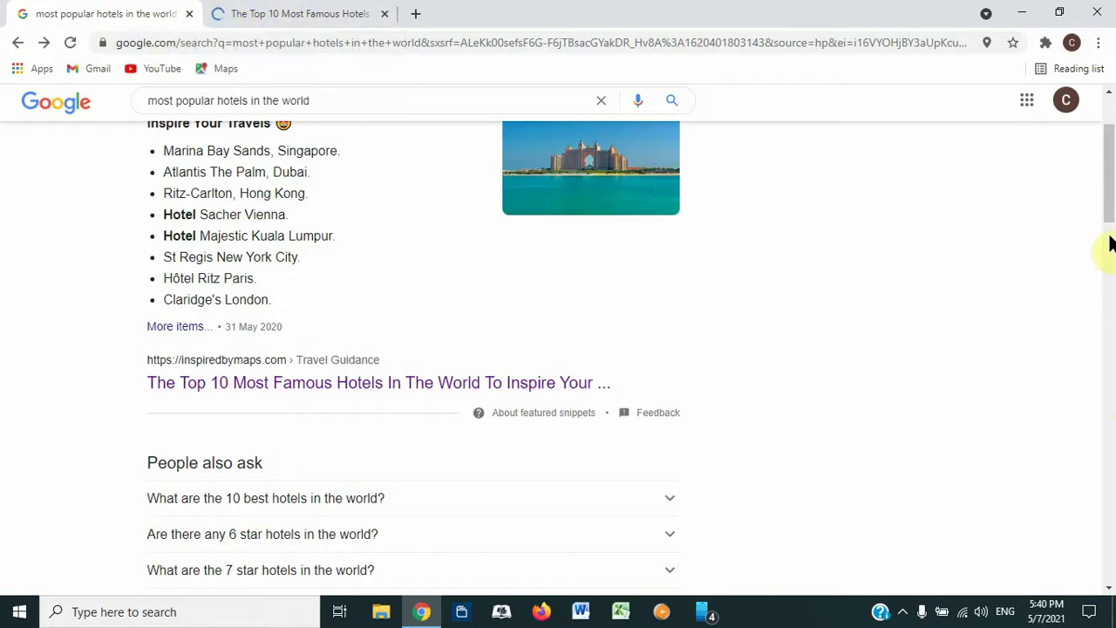
# Open the Smarter Travel result in a background tab, glancing at the article tab.
pyautogui.moveTo(1111, 219); pyautogui.dragTo(1110, 310)
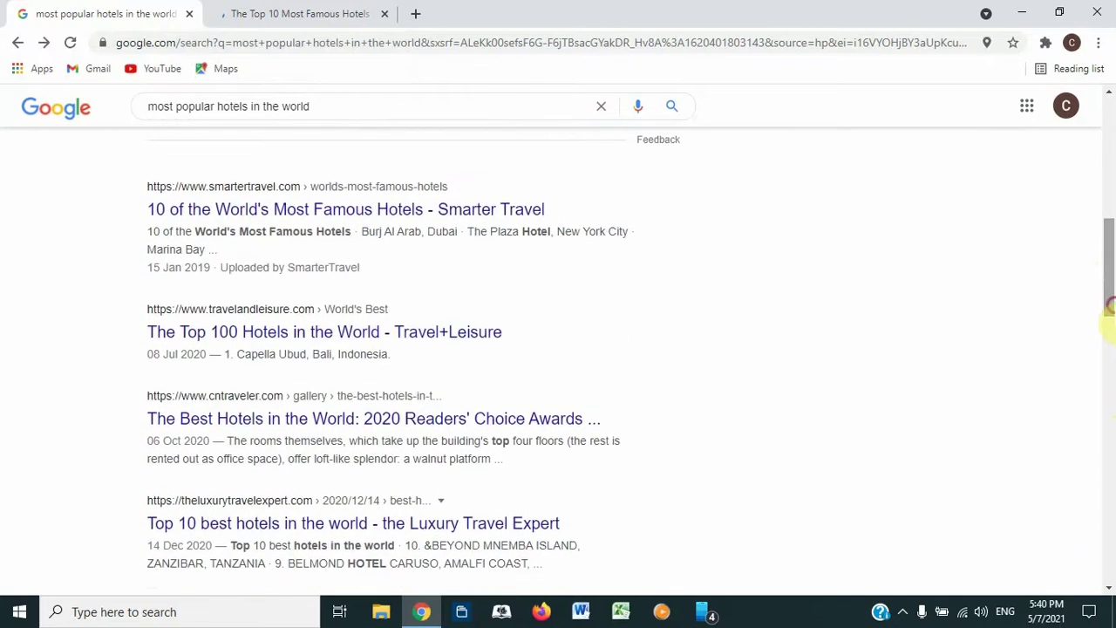
pyautogui.click(304, 215)
pyautogui.rightClick(303, 215)
pyautogui.click(375, 224)
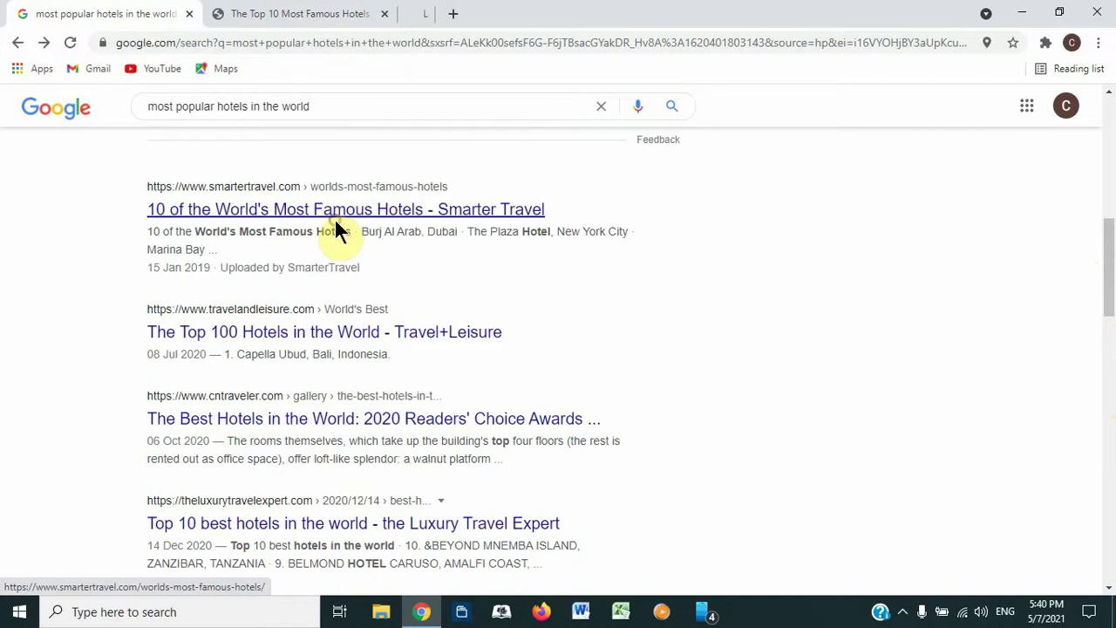
pyautogui.click(280, 17)
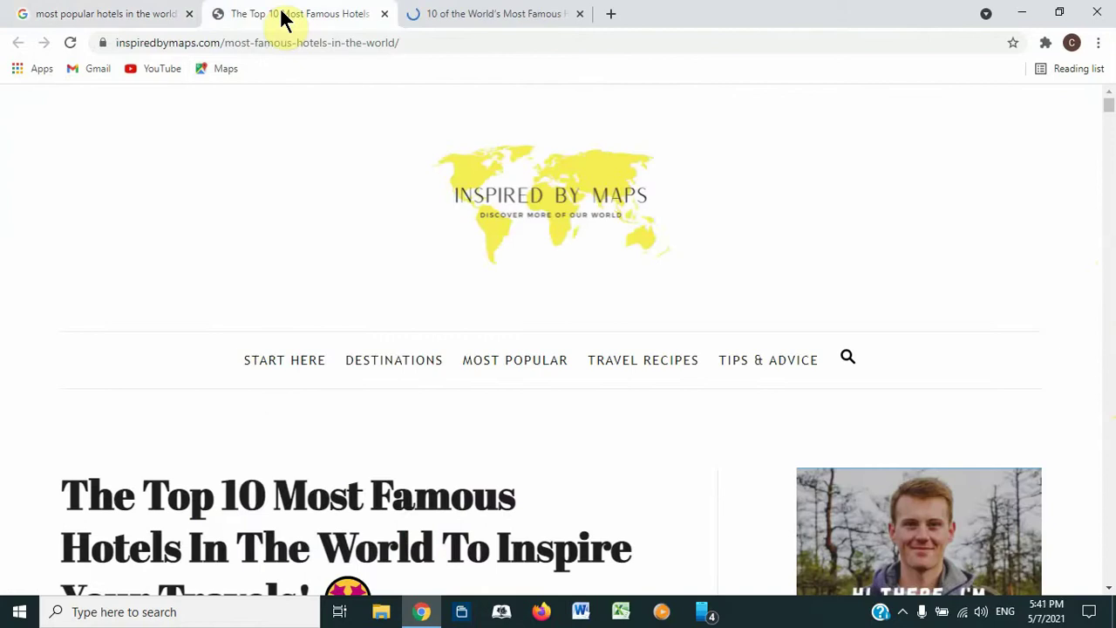
pyautogui.click(115, 14)
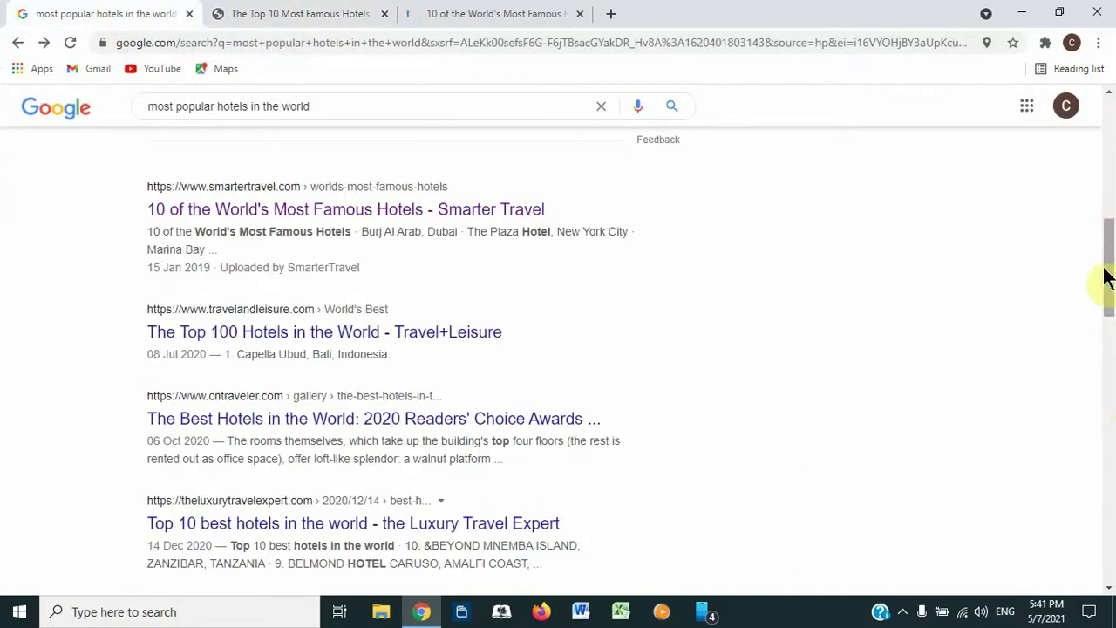
pyautogui.moveTo(1108, 275); pyautogui.dragTo(1107, 292)
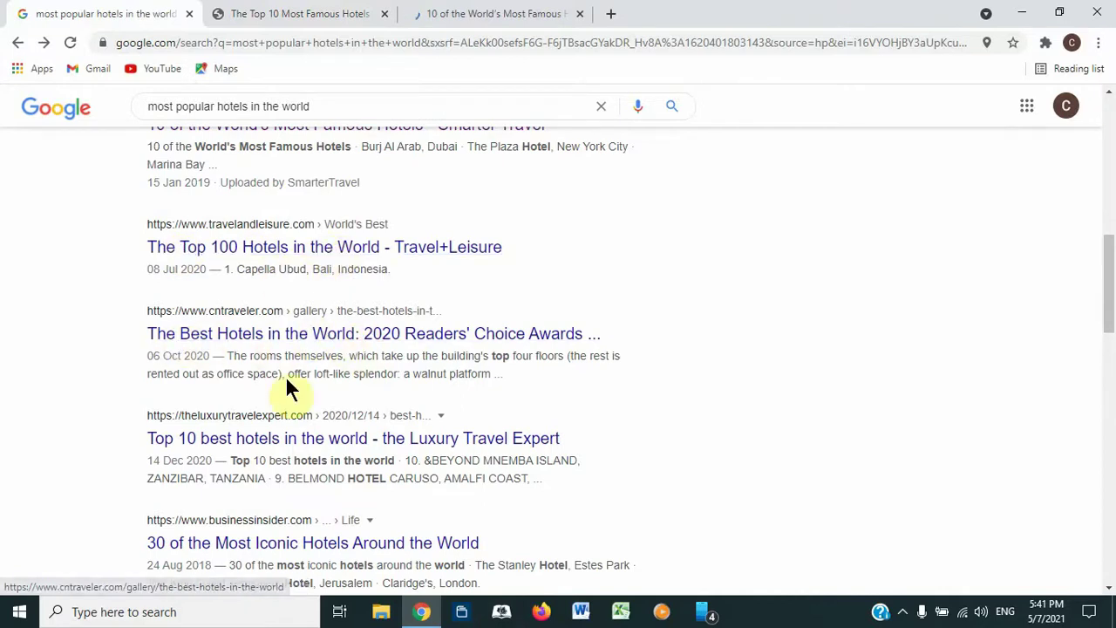
# Open the Luxury Travel Expert top 10 best hotels result in a new tab.
pyautogui.rightClick(290, 441)
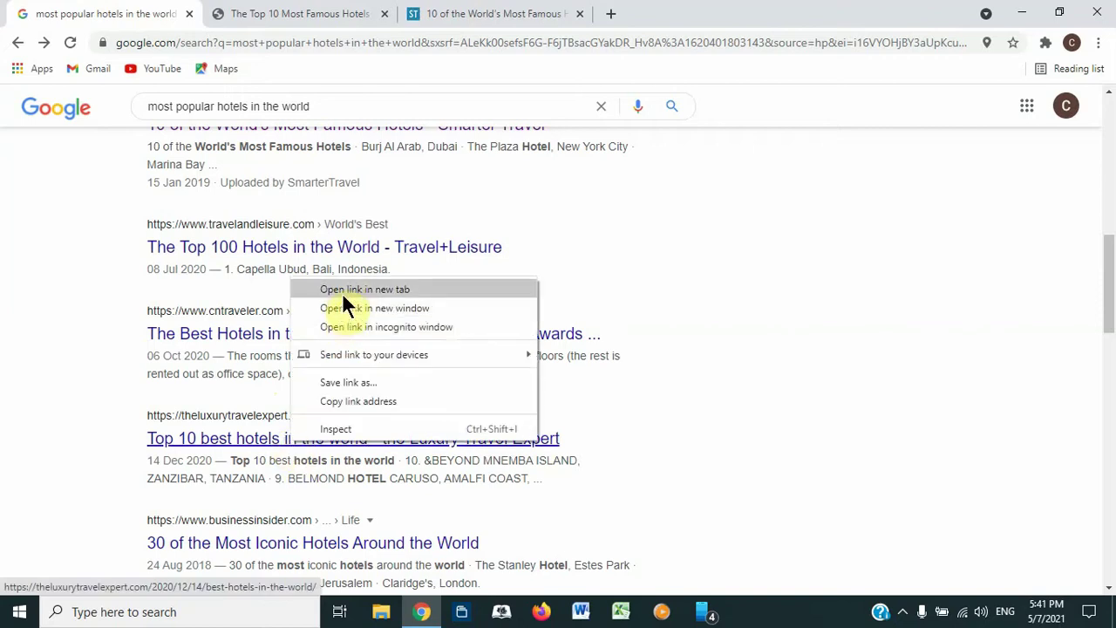
pyautogui.click(365, 289)
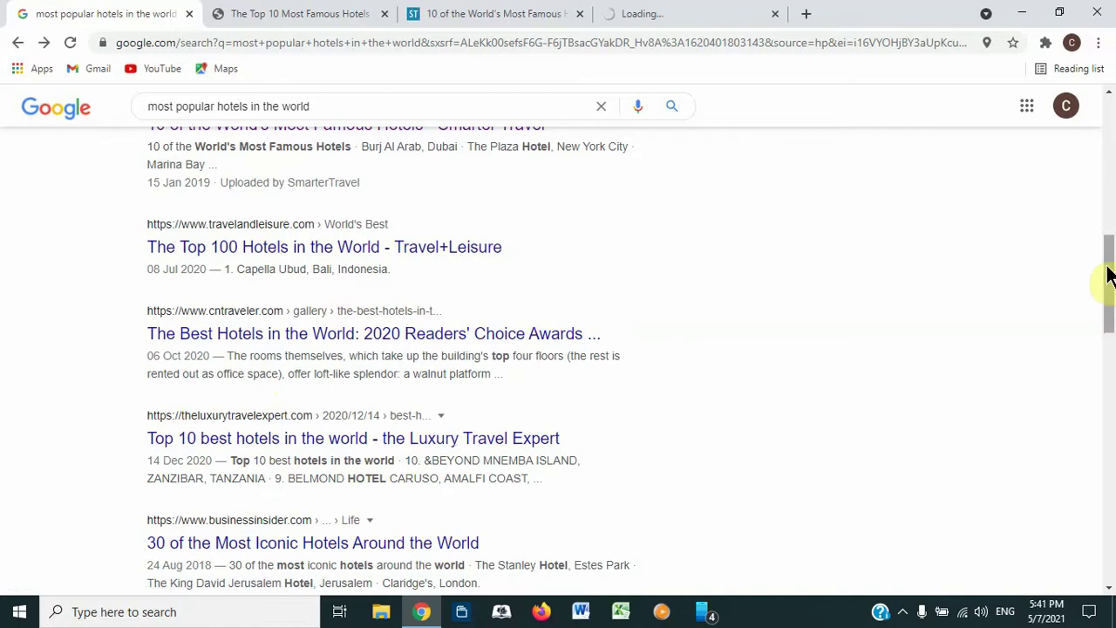
pyautogui.moveTo(1108, 272); pyautogui.dragTo(1108, 411)
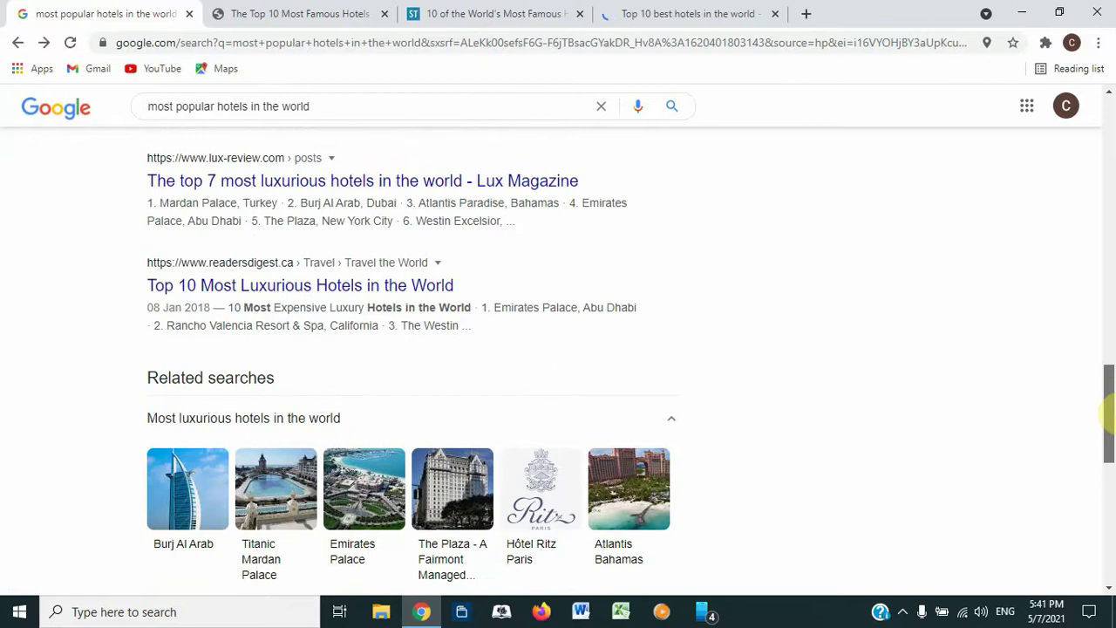
# Page through the Google results to page 2, then on to page 3.
pyautogui.moveTo(1108, 410); pyautogui.dragTo(1107, 542)
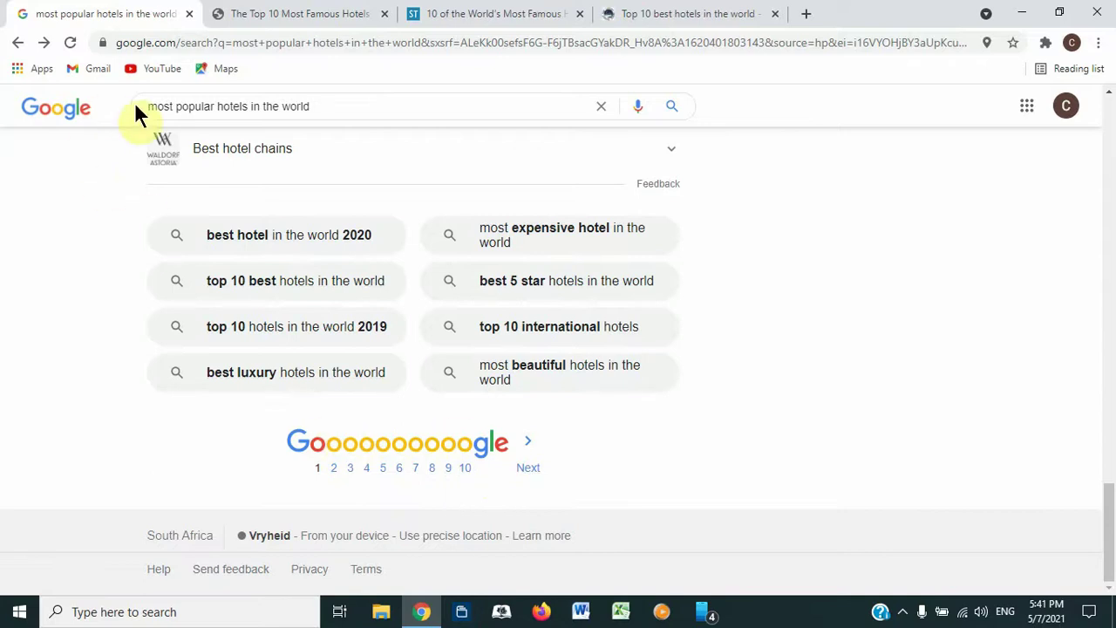
pyautogui.click(335, 471)
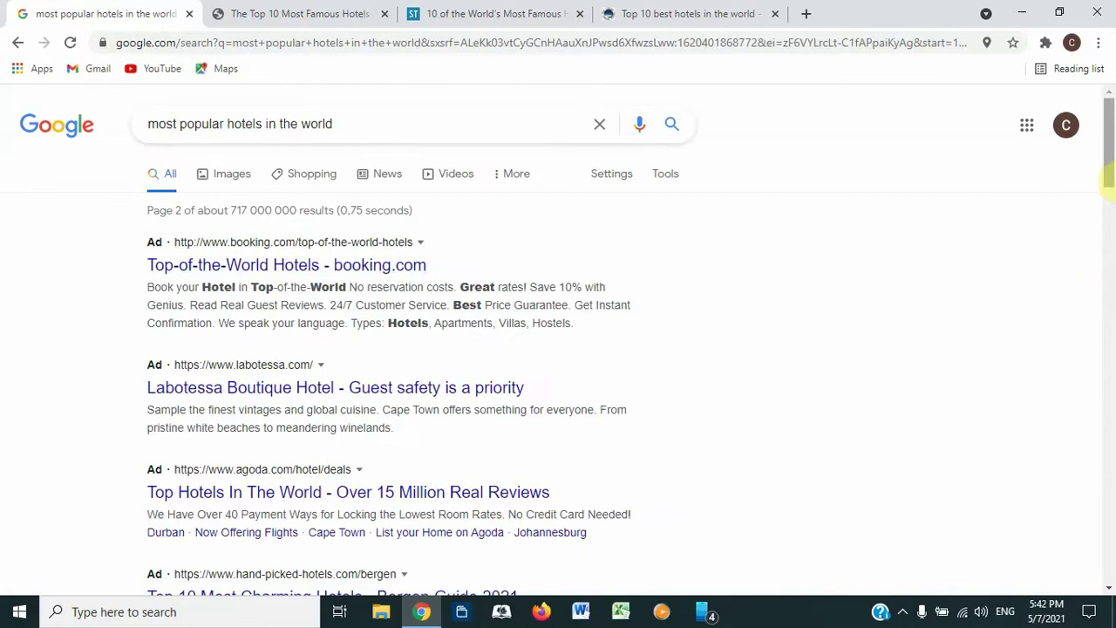
pyautogui.moveTo(1110, 172); pyautogui.dragTo(1112, 594)
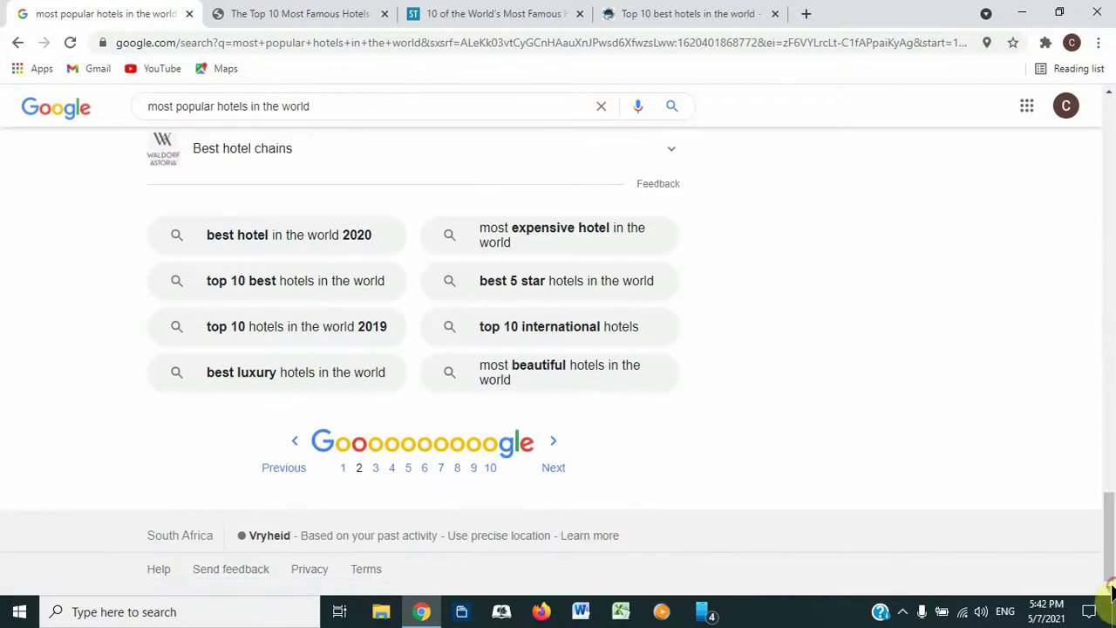
pyautogui.click(561, 469)
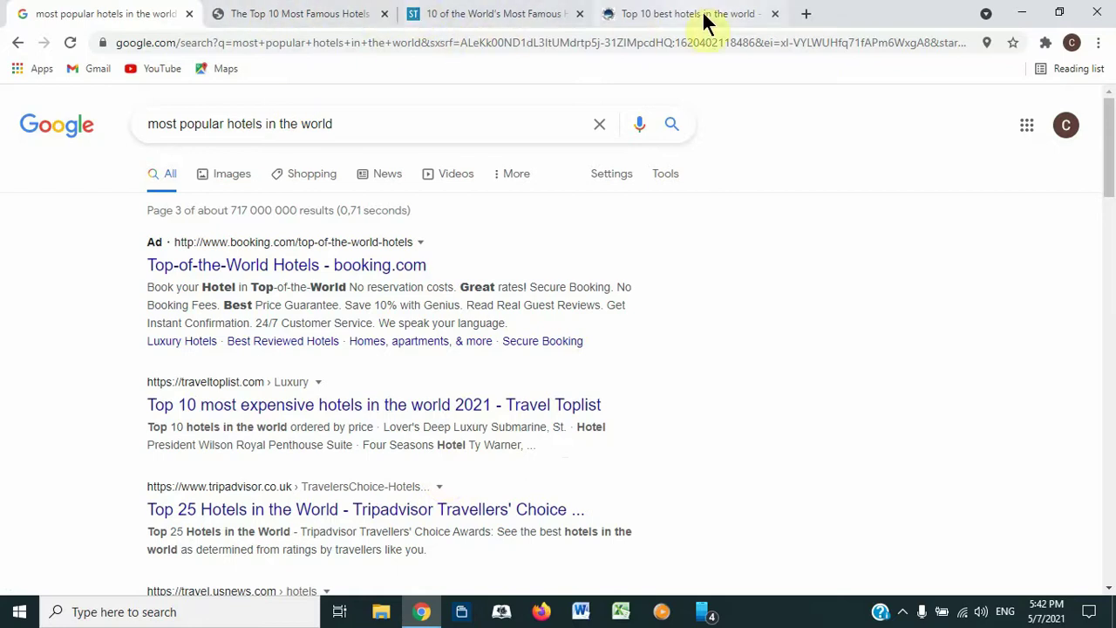
# On the SmarterTravel tab, dismiss the notification request, cookie notice and newsletter popup.
pyautogui.click(482, 17)
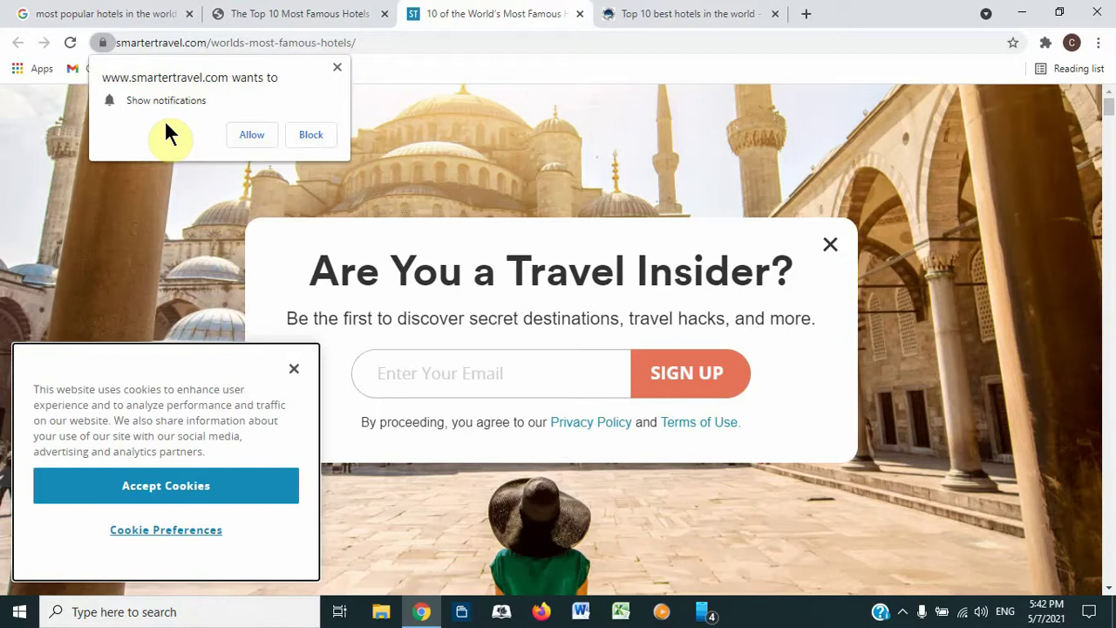
pyautogui.click(337, 66)
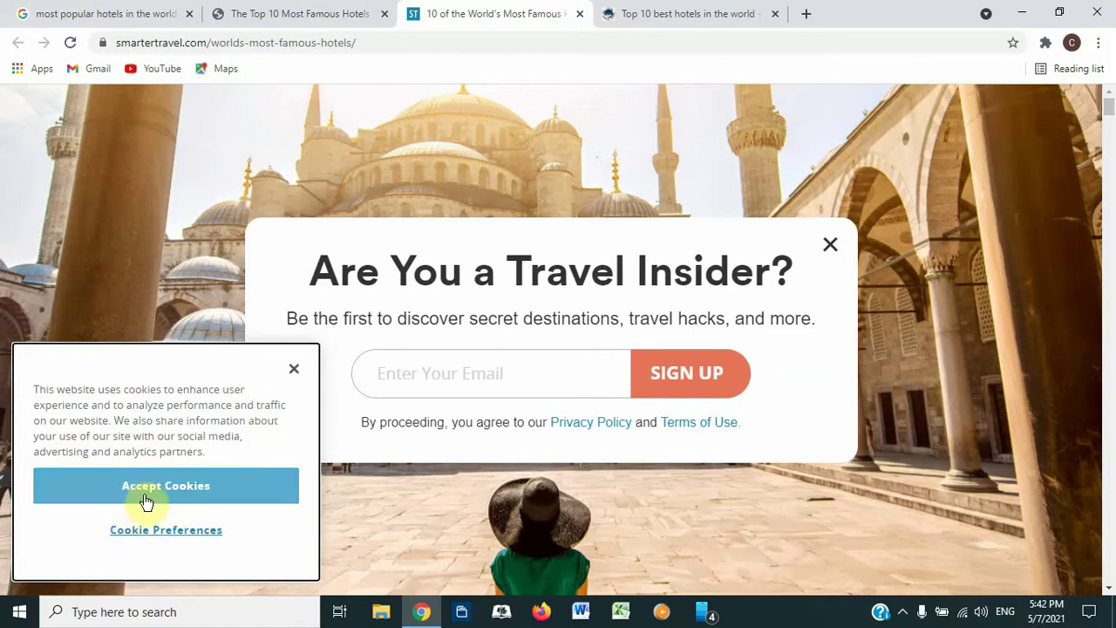
pyautogui.click(295, 368)
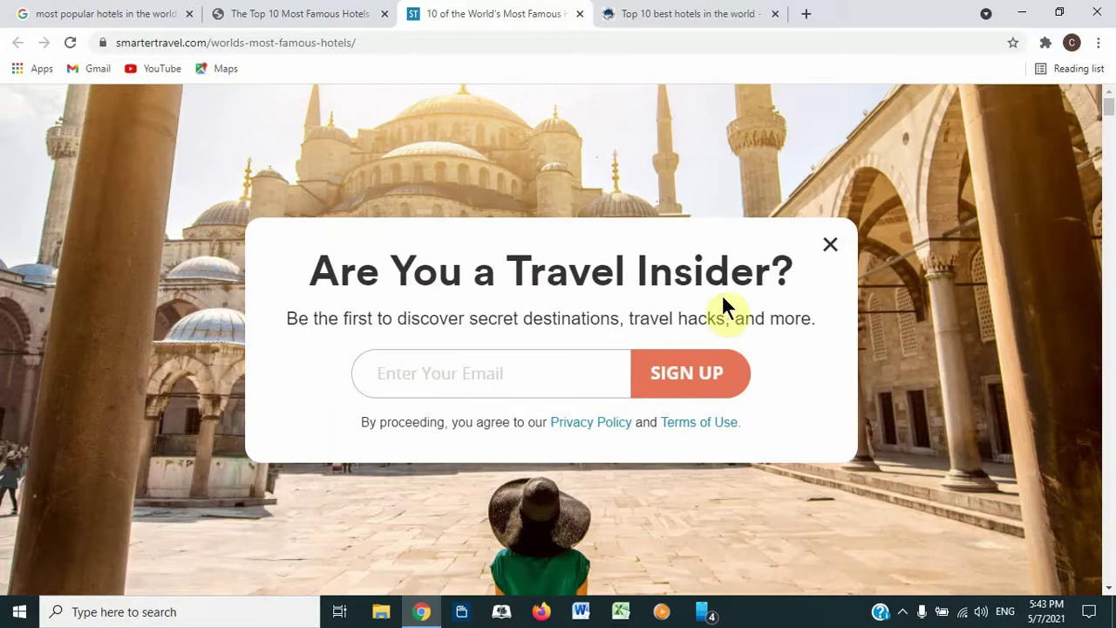
pyautogui.click(830, 247)
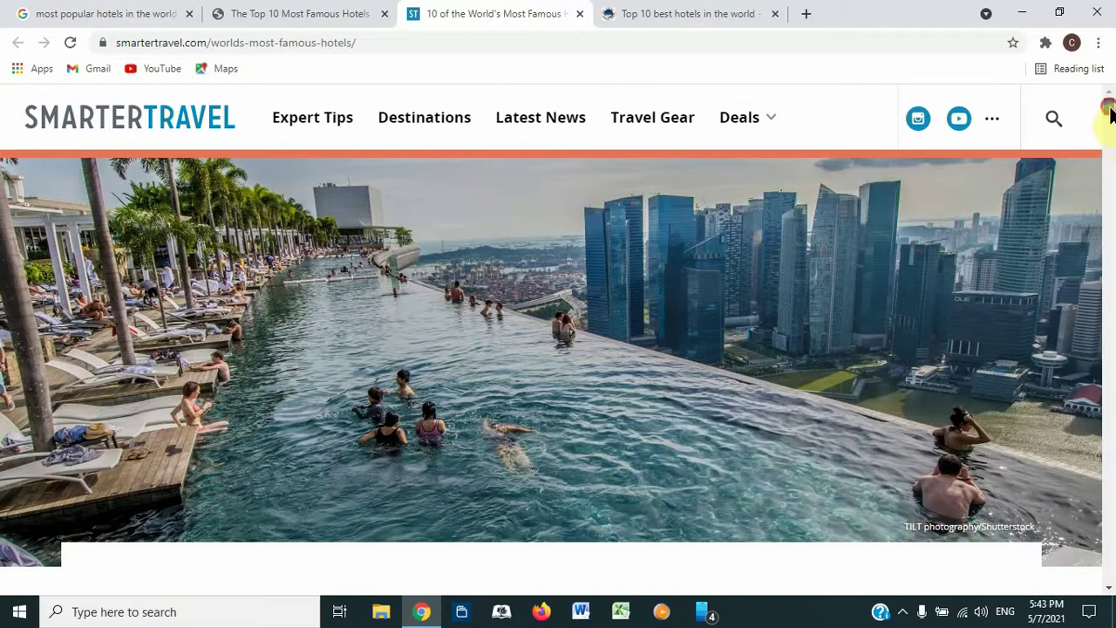
pyautogui.moveTo(1111, 114)
pyautogui.mouseDown()
pyautogui.moveTo(1109, 353)
pyautogui.moveTo(1109, 104)
pyautogui.mouseUp()
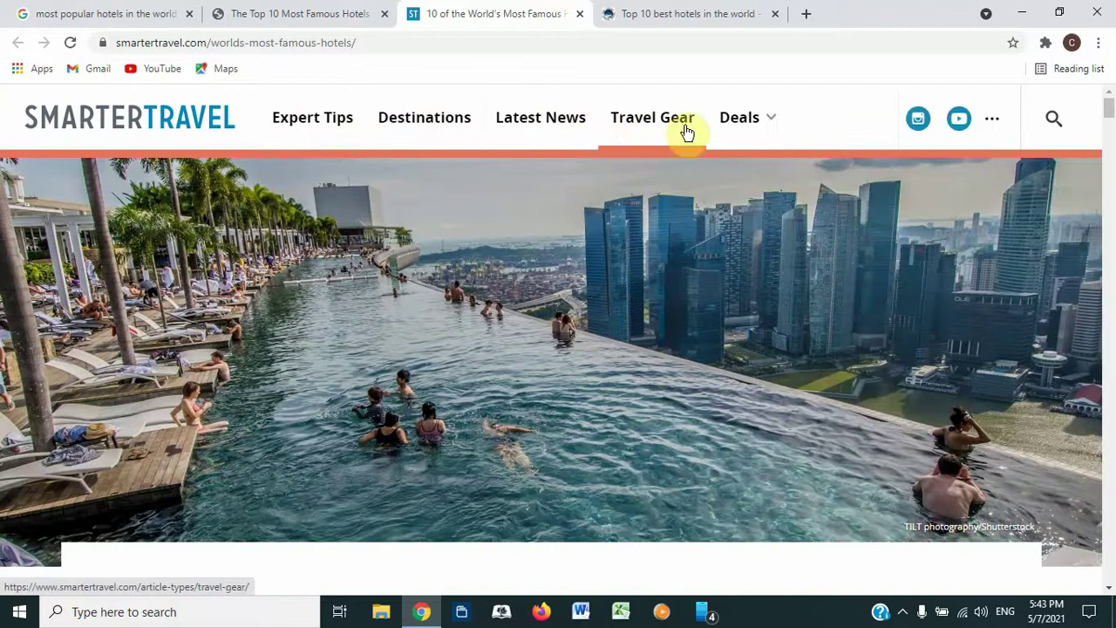
# Read through the Luxury Travel Expert 'Top 10 best hotels in the world' article, then close its tab.
pyautogui.click(691, 18)
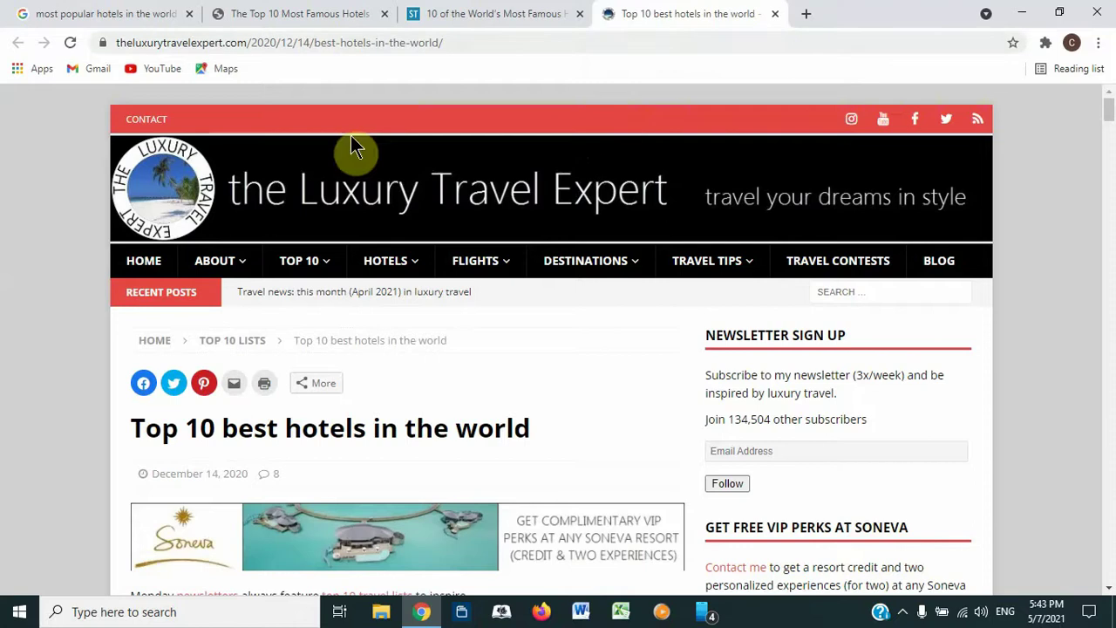
pyautogui.middleClick(1106, 109)
pyautogui.click(1112, 279)
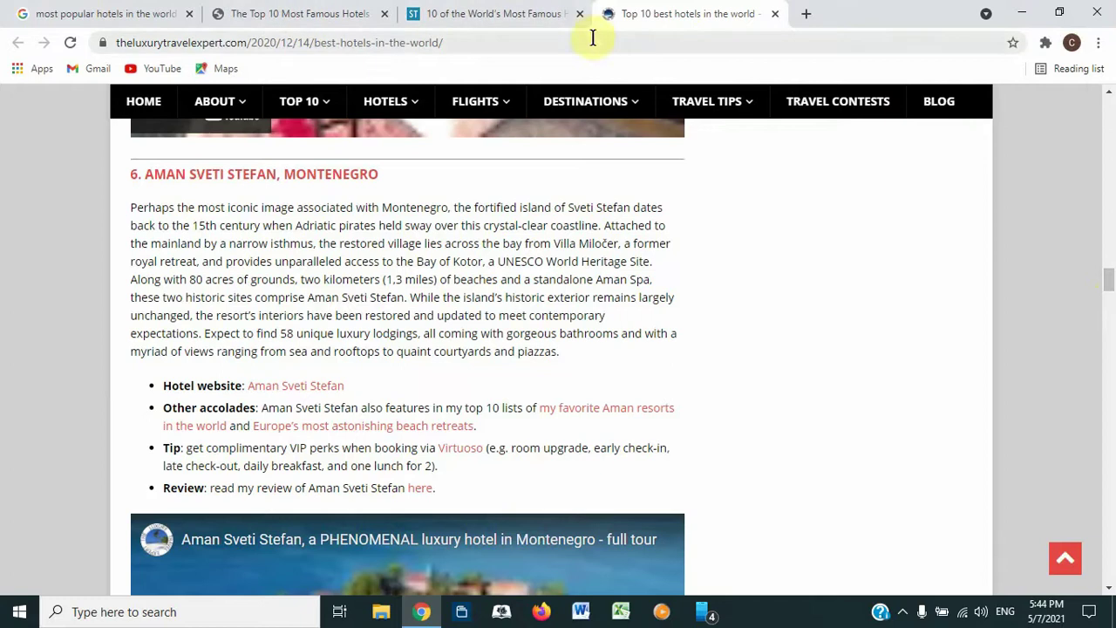
pyautogui.click(775, 14)
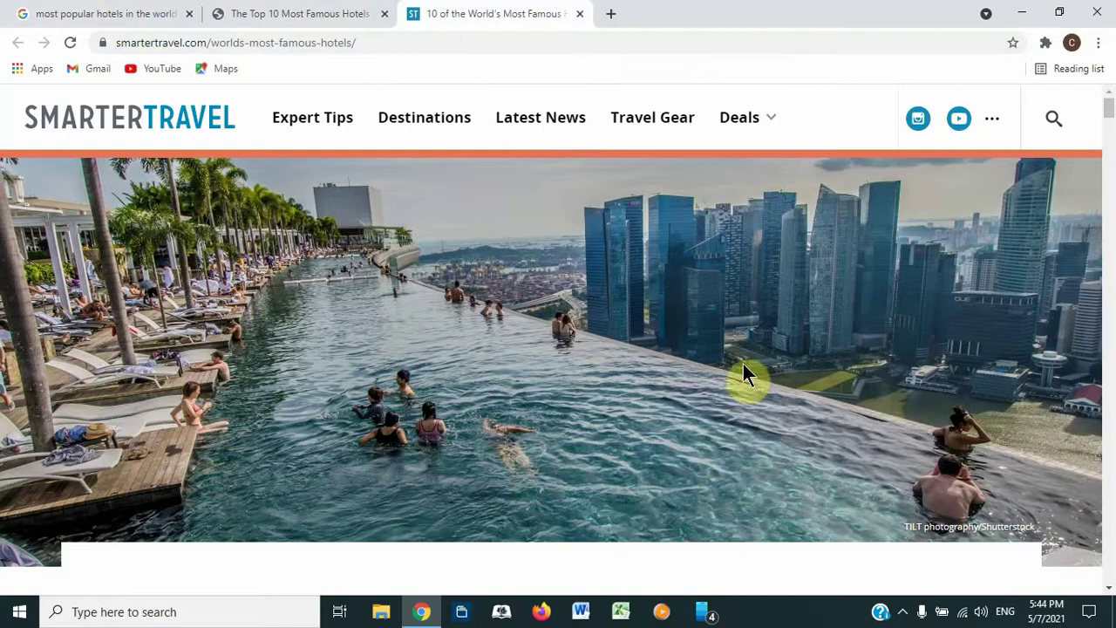
# Close the Inspired By Maps tab and select the query on the 'most popular hotels' Google results tab.
pyautogui.click(306, 13)
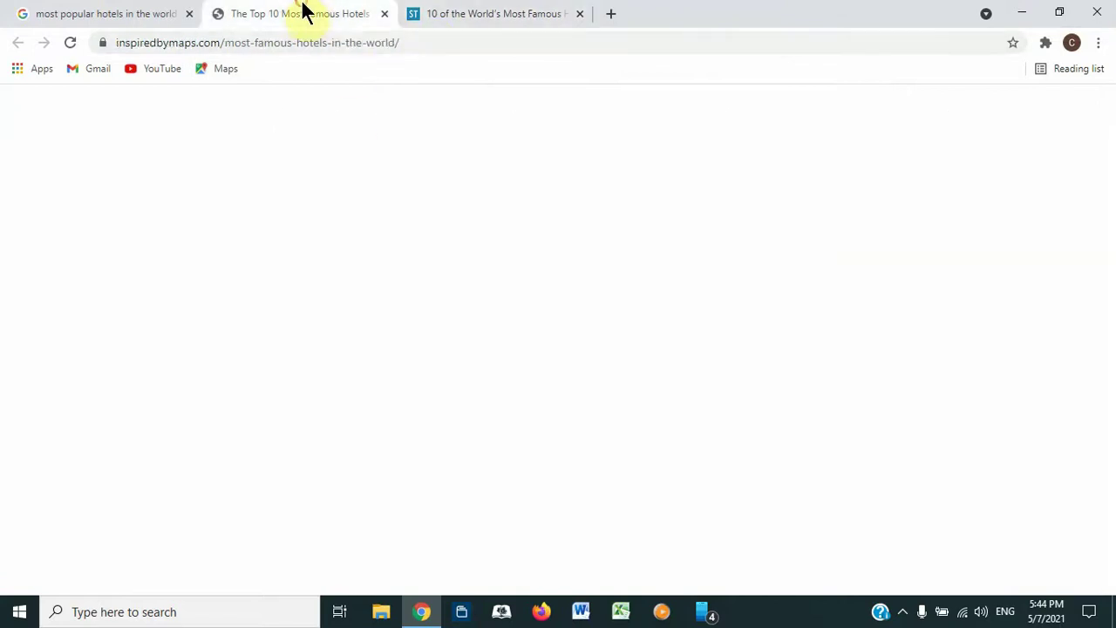
pyautogui.click(384, 14)
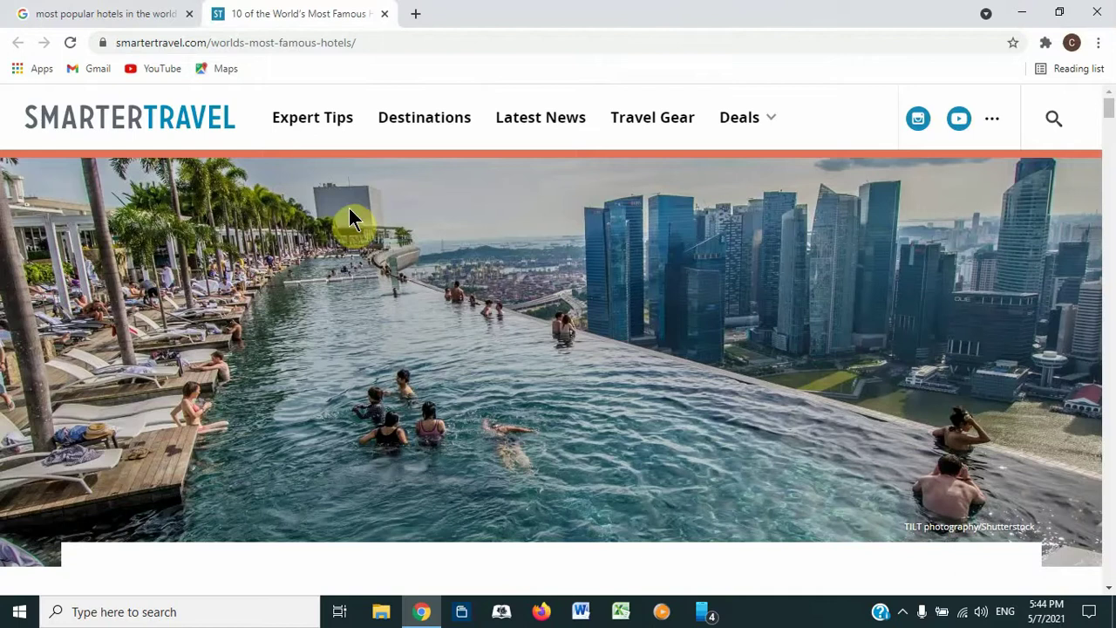
pyautogui.click(88, 10)
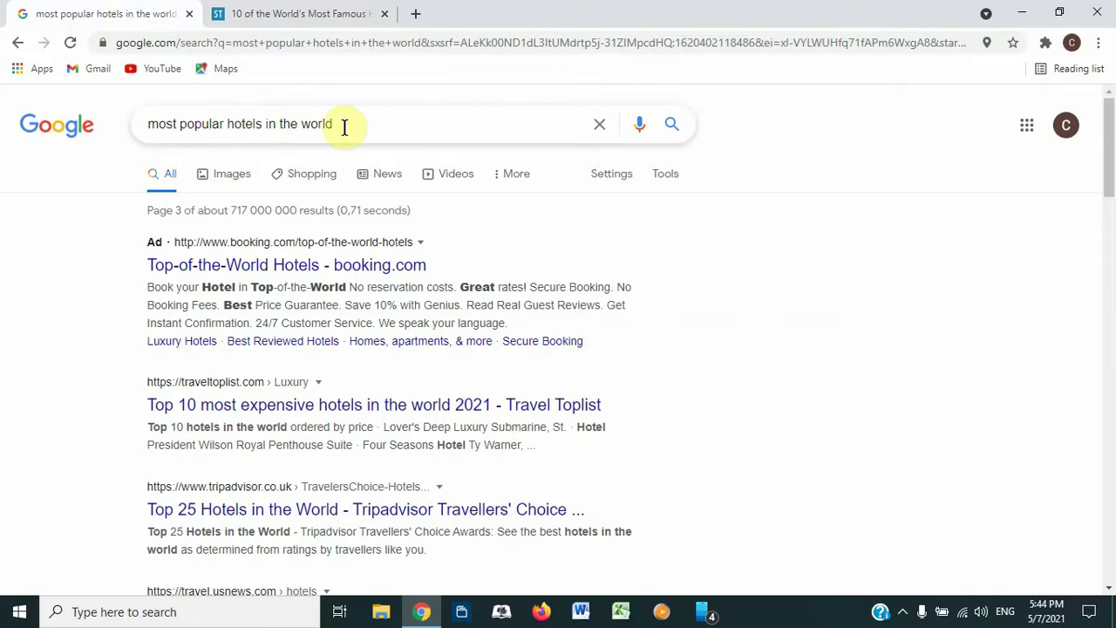
pyautogui.moveTo(343, 125); pyautogui.dragTo(144, 150)
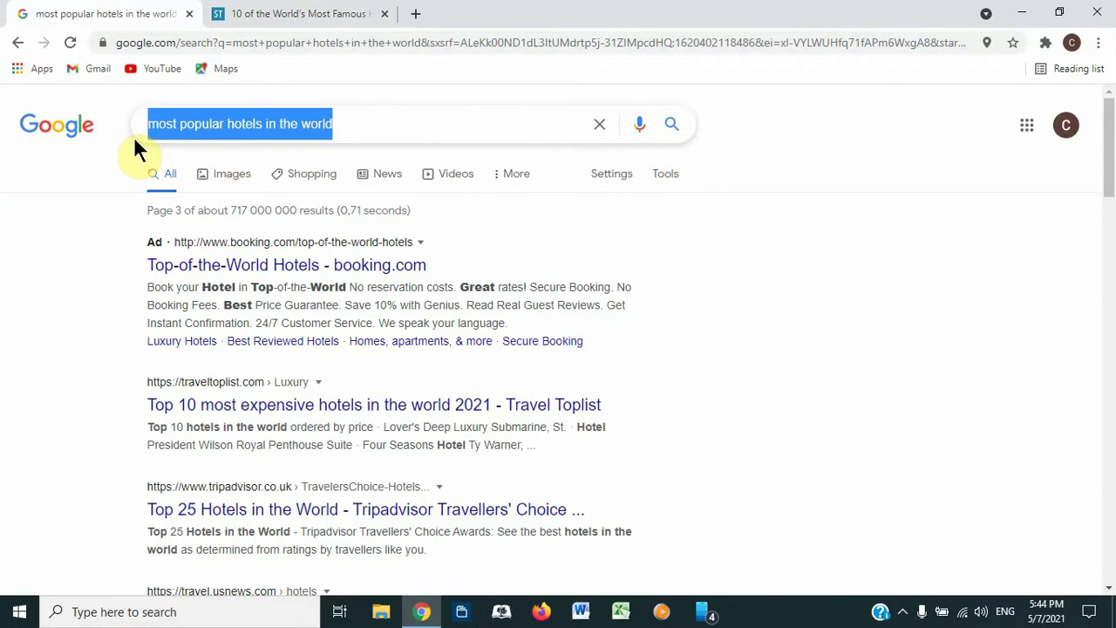
# Search Google for 'wild animals' and scroll through the results.
pyautogui.write('wild ')
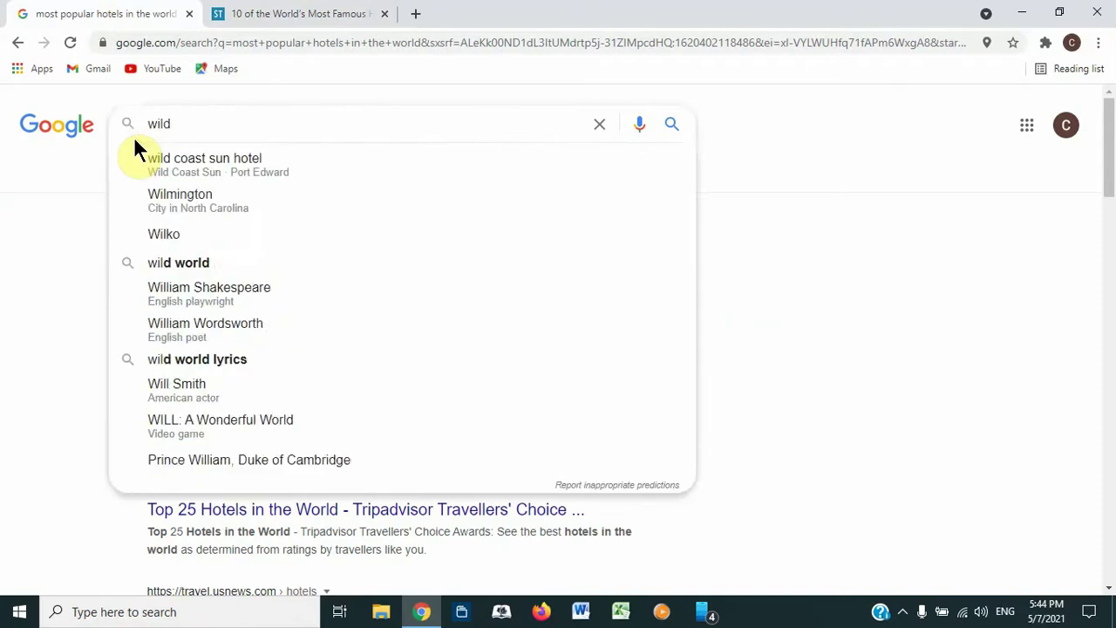
pyautogui.write('animals')
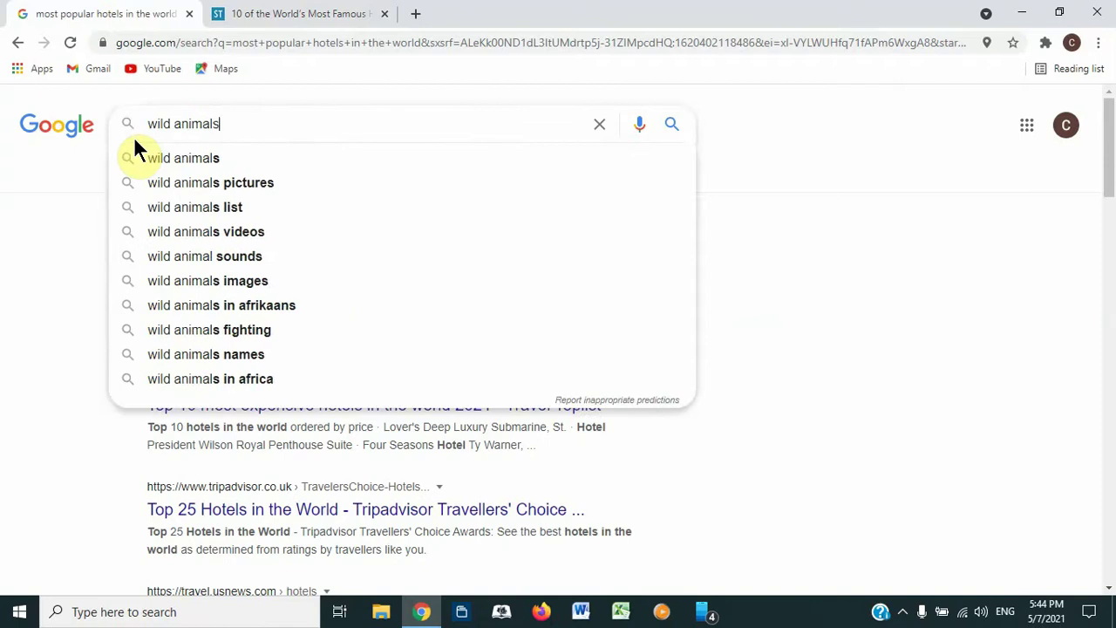
pyautogui.press('Return')
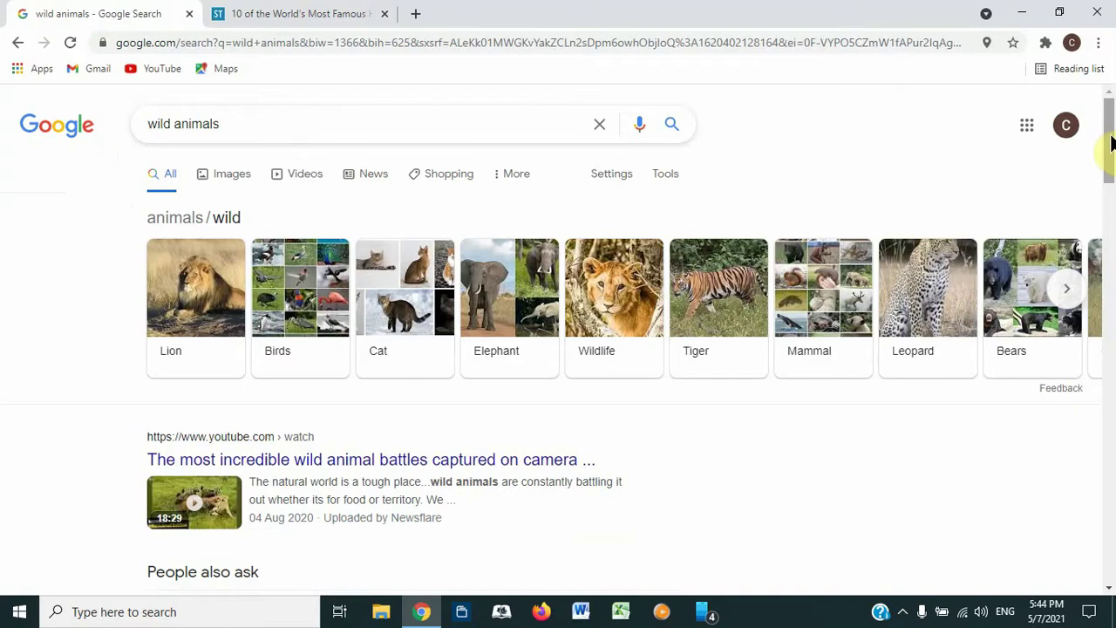
pyautogui.moveTo(1108, 140); pyautogui.dragTo(1107, 172)
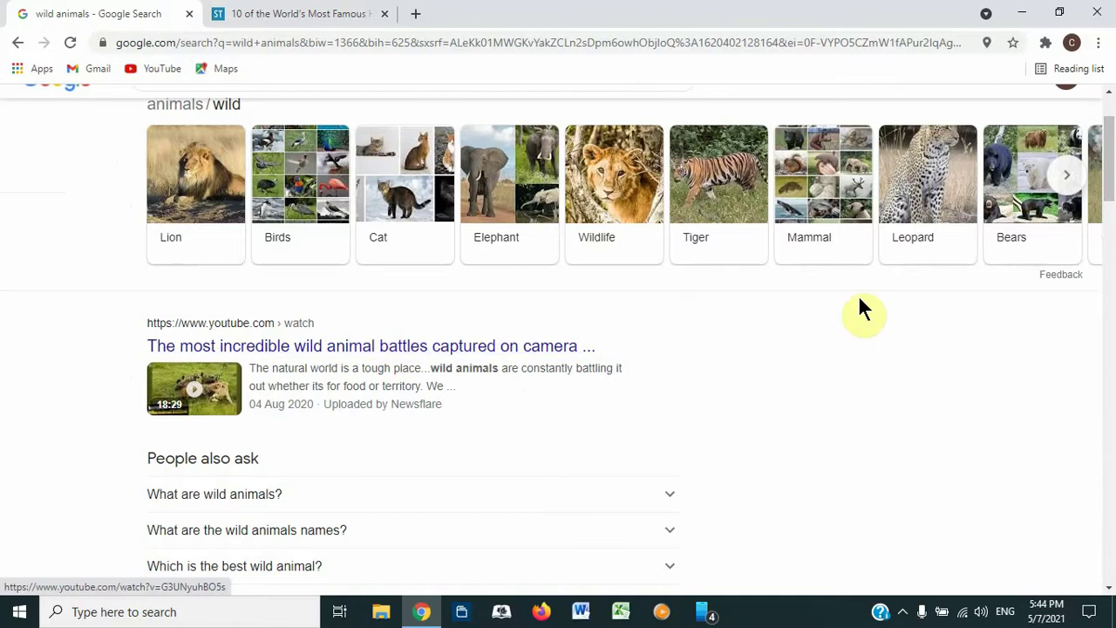
pyautogui.moveTo(1103, 185); pyautogui.dragTo(1107, 145)
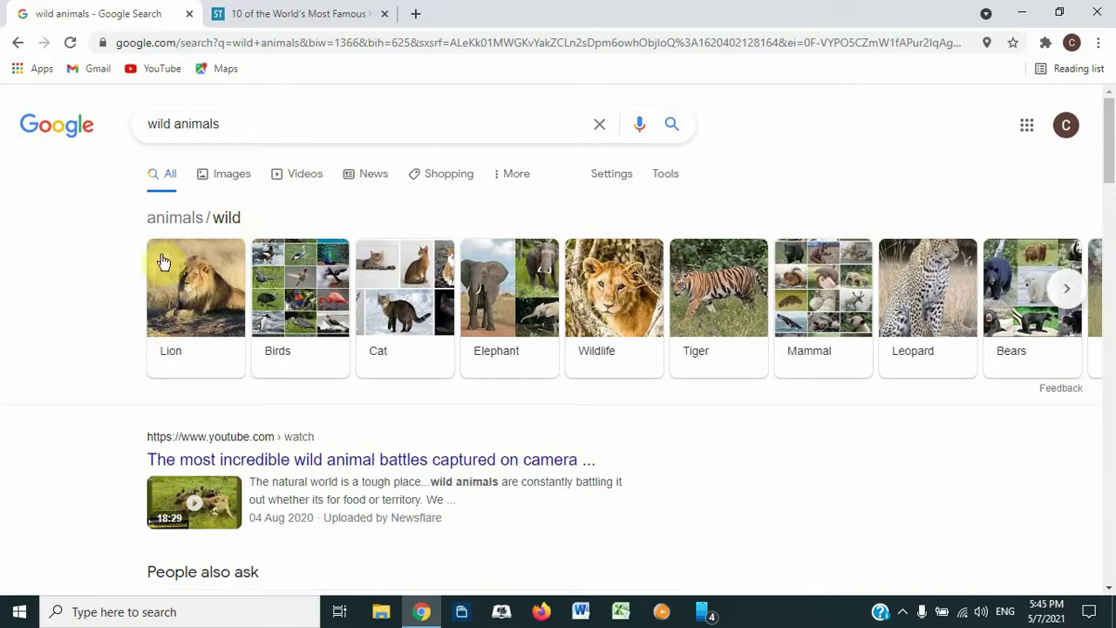
# Switch to Images results for 'wild animals' and preview the nhes.org black bear picture.
pyautogui.click(218, 305)
pyautogui.moveTo(1112, 159); pyautogui.dragTo(1113, 88)
pyautogui.click(230, 180)
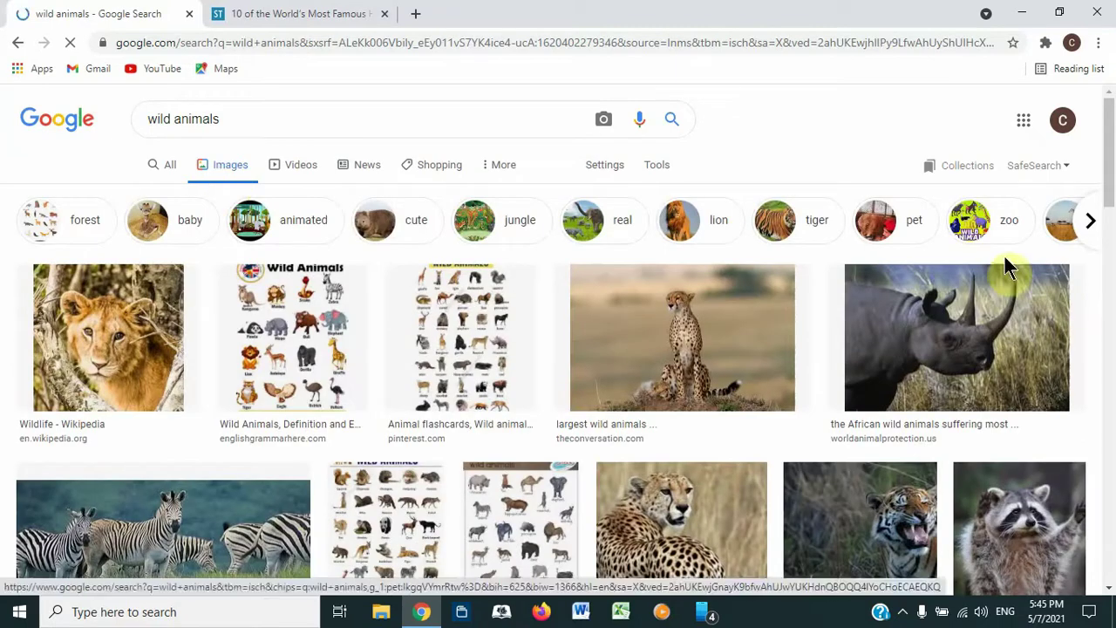
pyautogui.moveTo(1106, 165); pyautogui.dragTo(1106, 384)
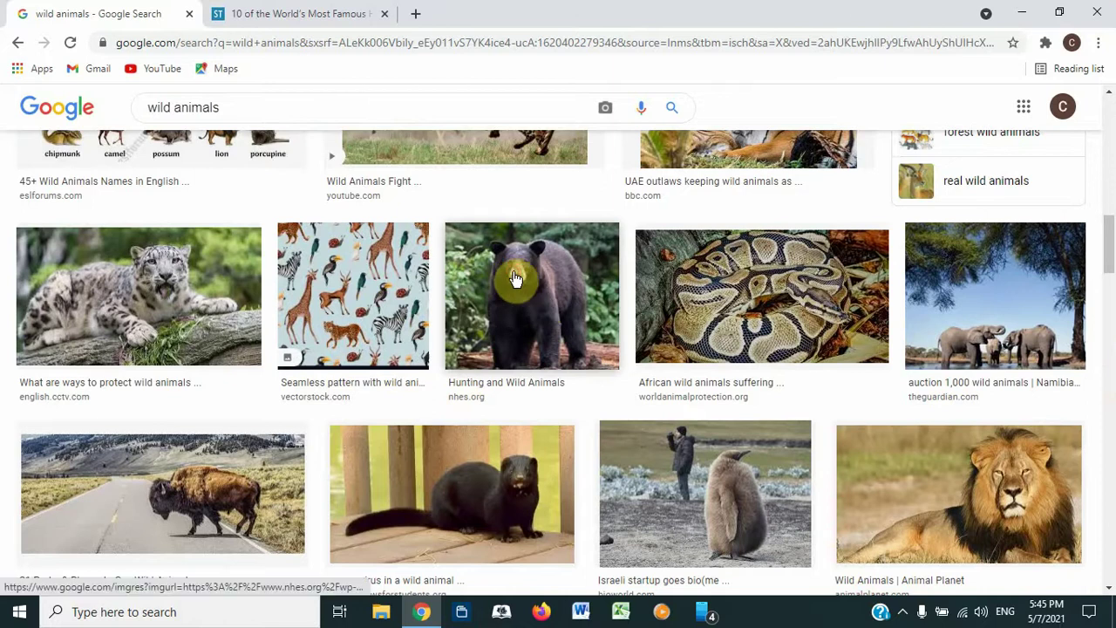
pyautogui.click(516, 277)
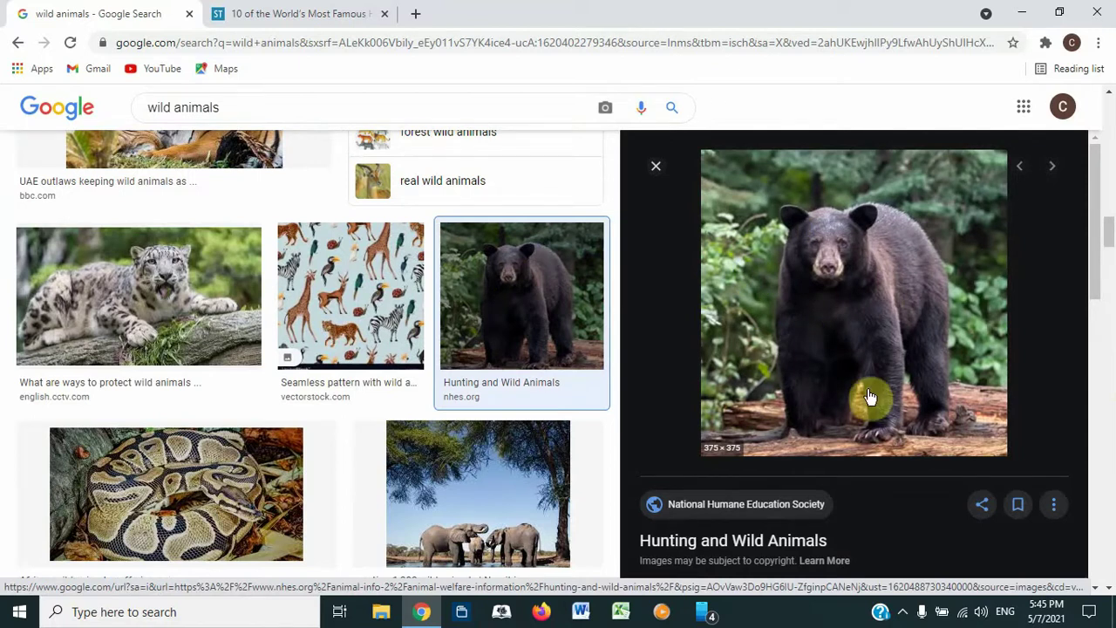
# Save the black bear preview image to the Downloads folder as 'my bear.png'.
pyautogui.rightClick(831, 305)
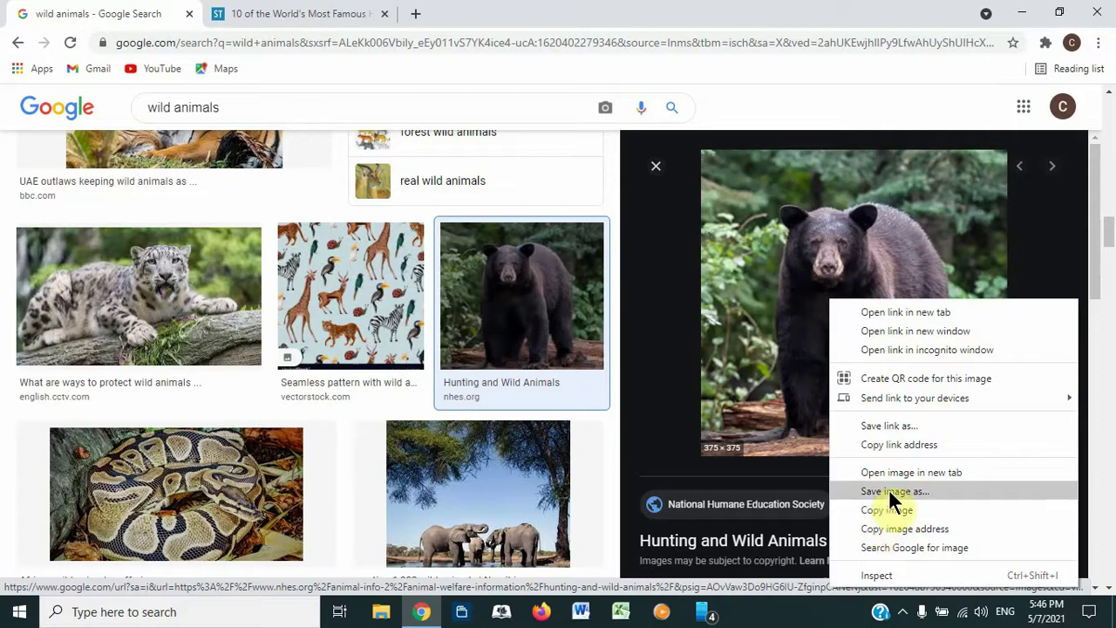
pyautogui.click(891, 492)
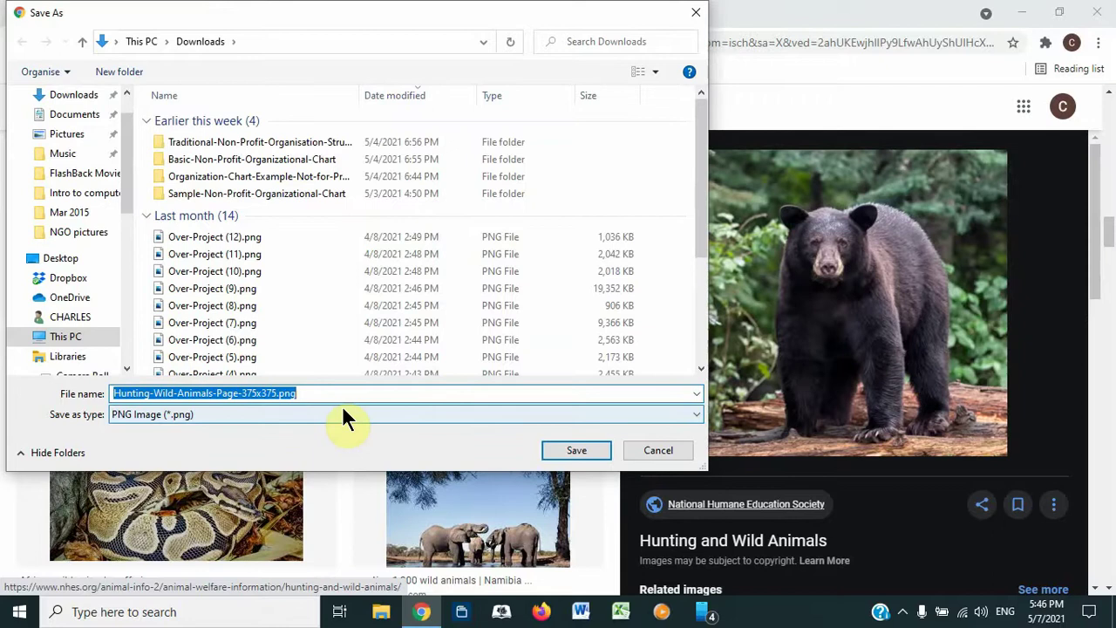
pyautogui.write('my bear')
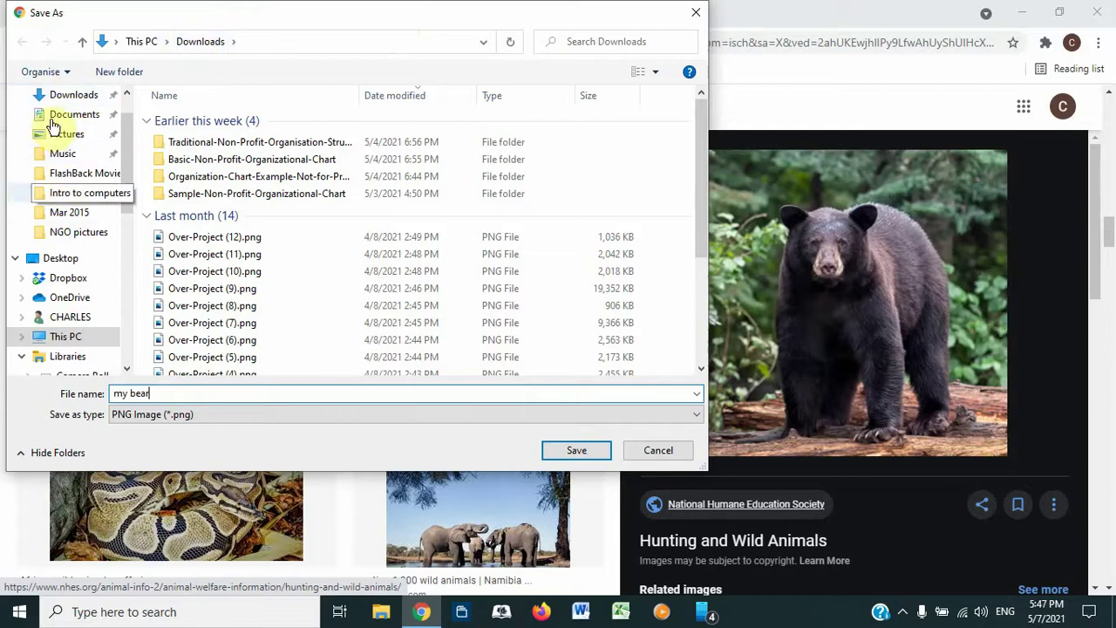
pyautogui.moveTo(125, 137); pyautogui.dragTo(124, 95)
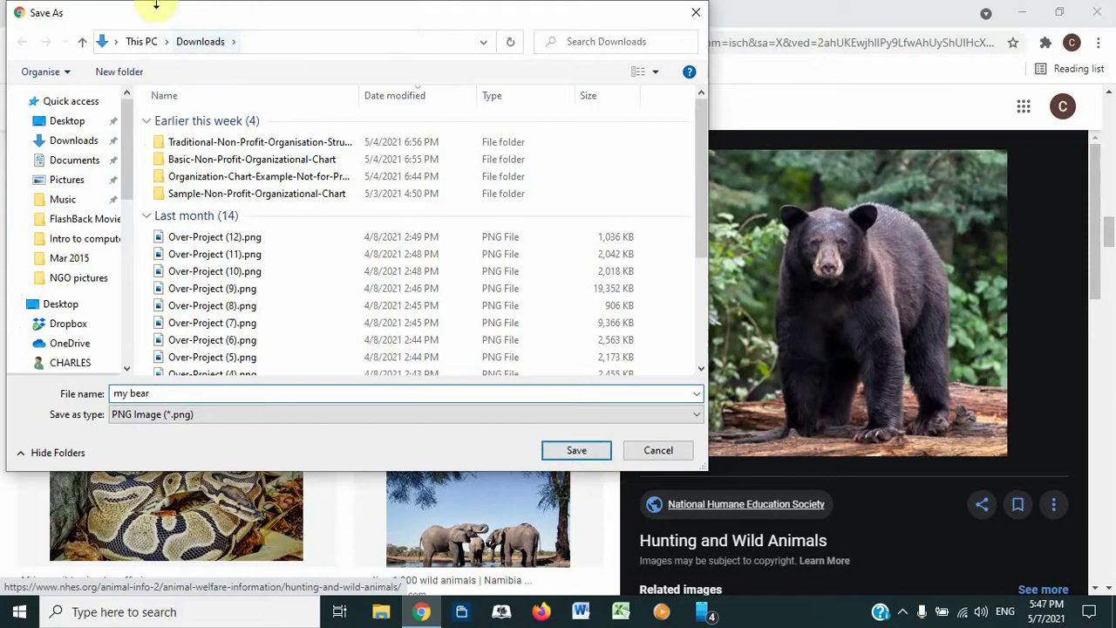
pyautogui.click(577, 450)
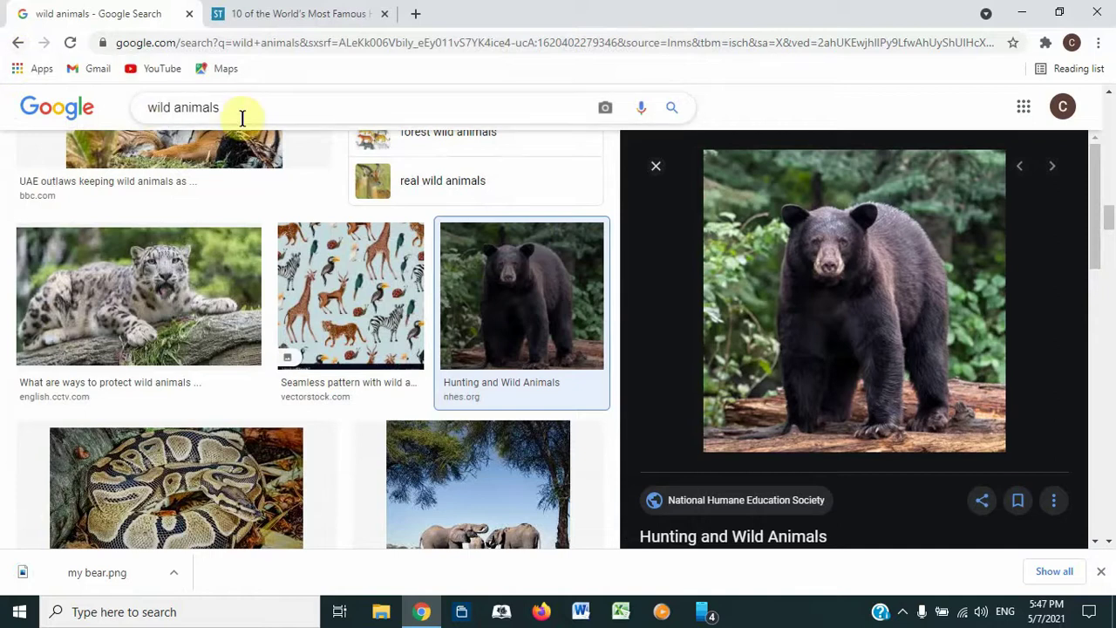
pyautogui.moveTo(224, 105); pyautogui.dragTo(152, 107)
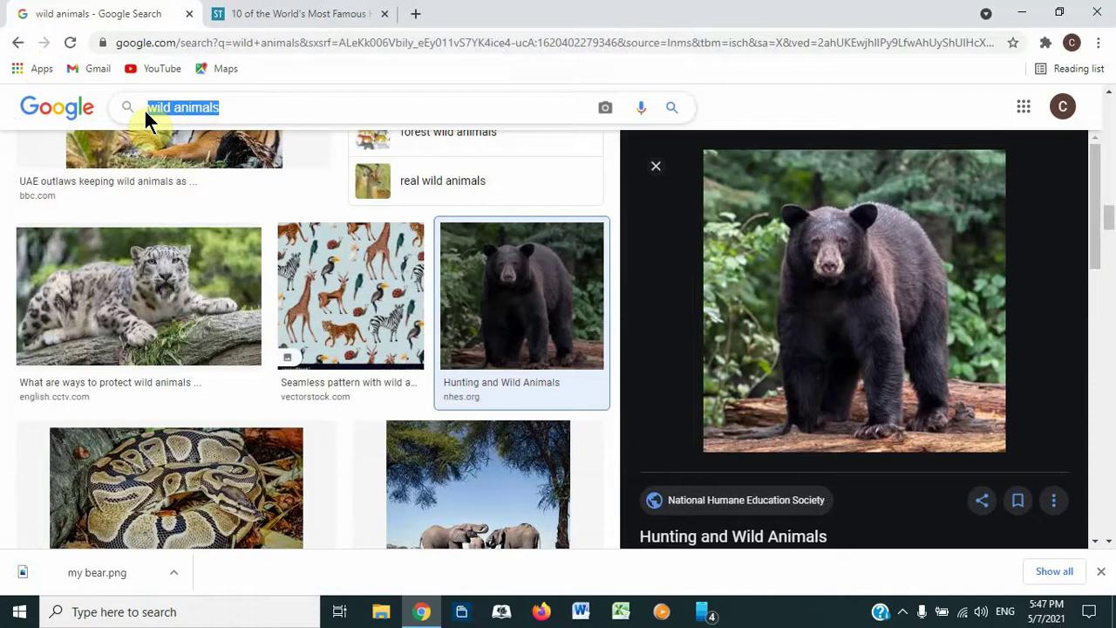
# Run an image search for 'antelopes' and preview the Tibetan Antelopes picture.
pyautogui.write('antelop')
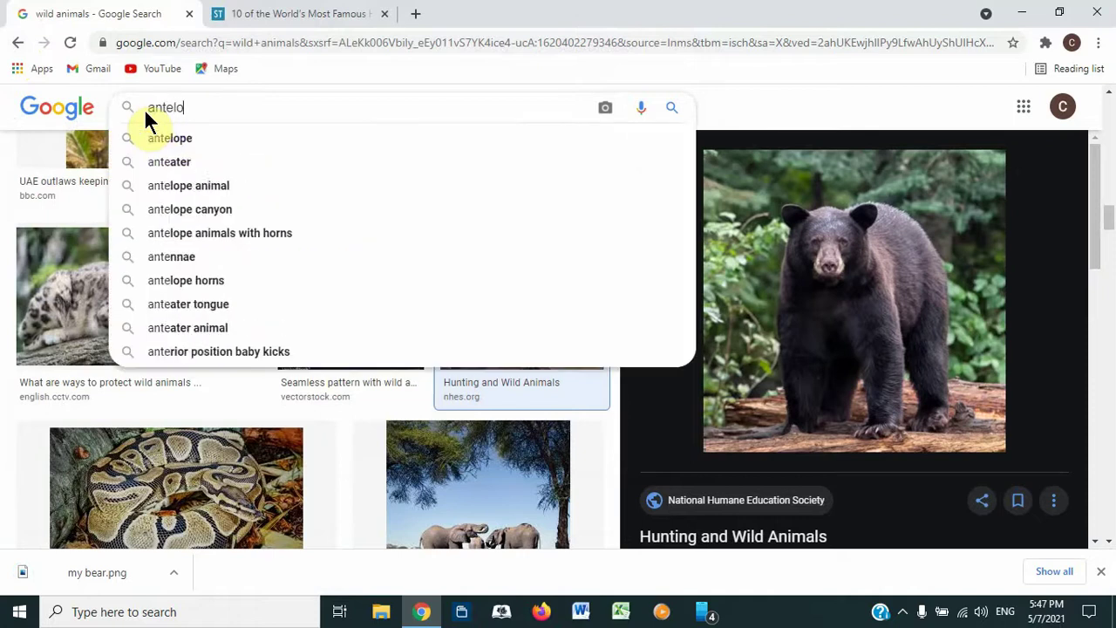
pyautogui.write('es')
pyautogui.press('Return')
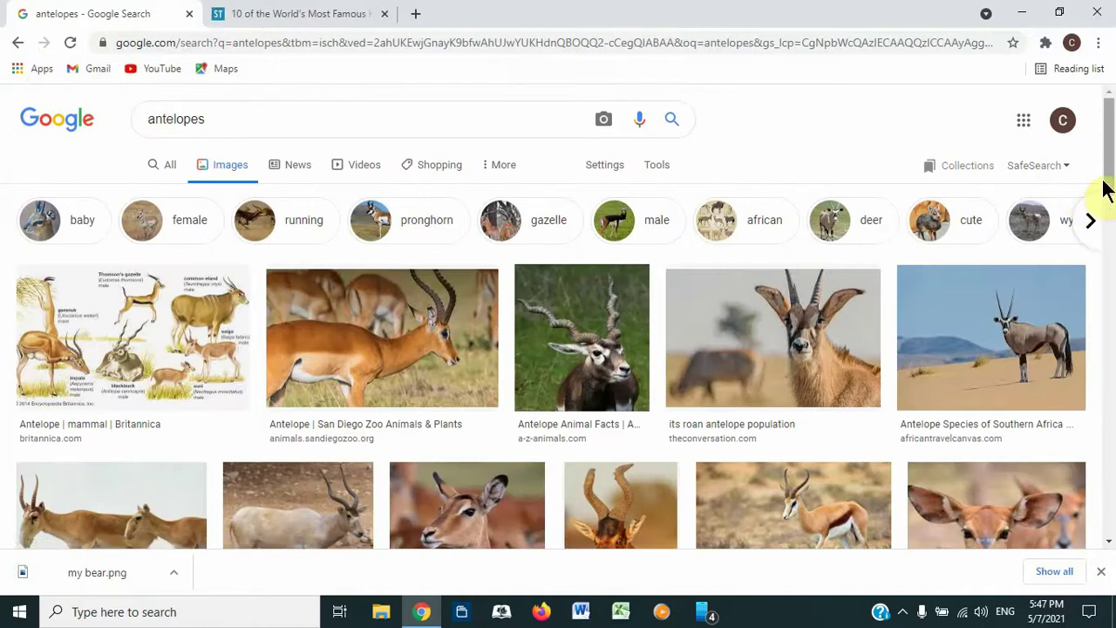
pyautogui.moveTo(1112, 187); pyautogui.dragTo(1109, 523)
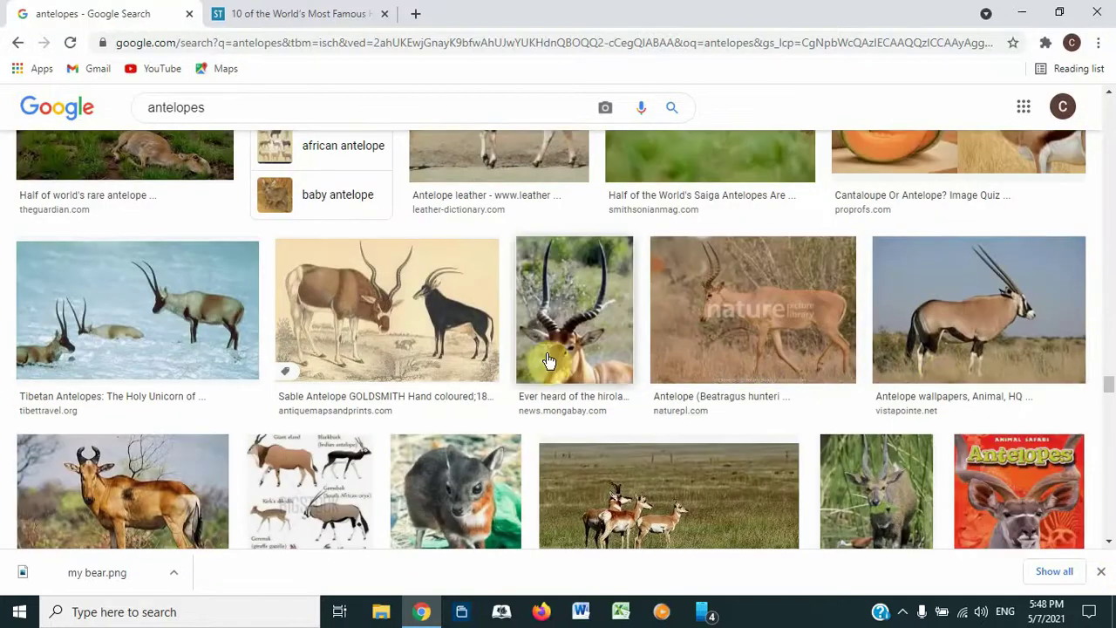
pyautogui.click(129, 299)
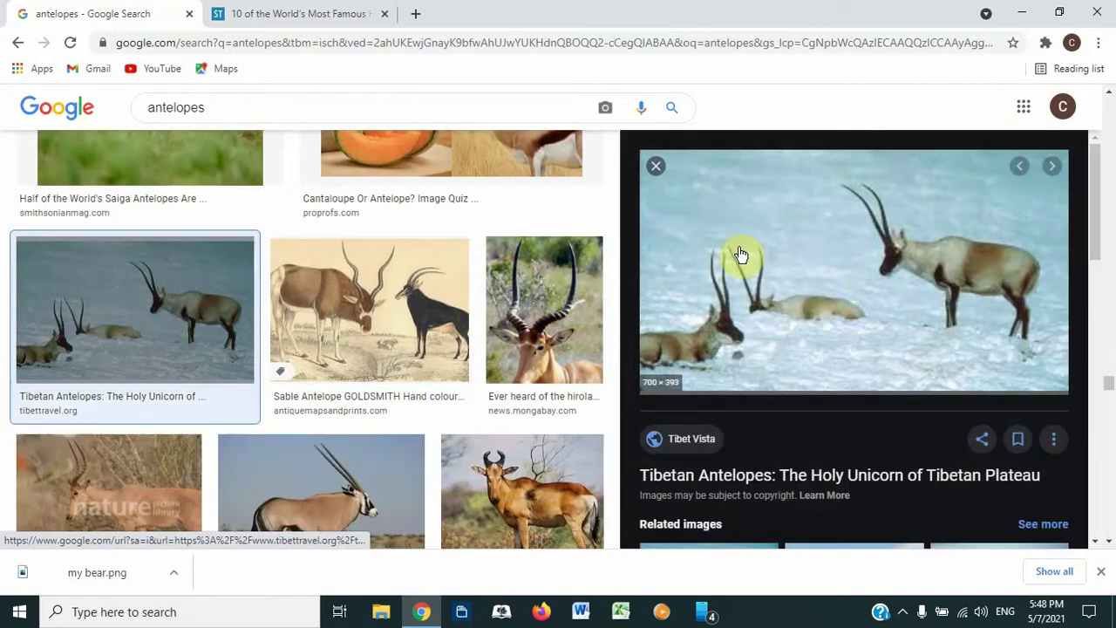
# Save the Tibetan antelope photo to Downloads as male-tibetan-antelope.jpg.
pyautogui.rightClick(816, 286)
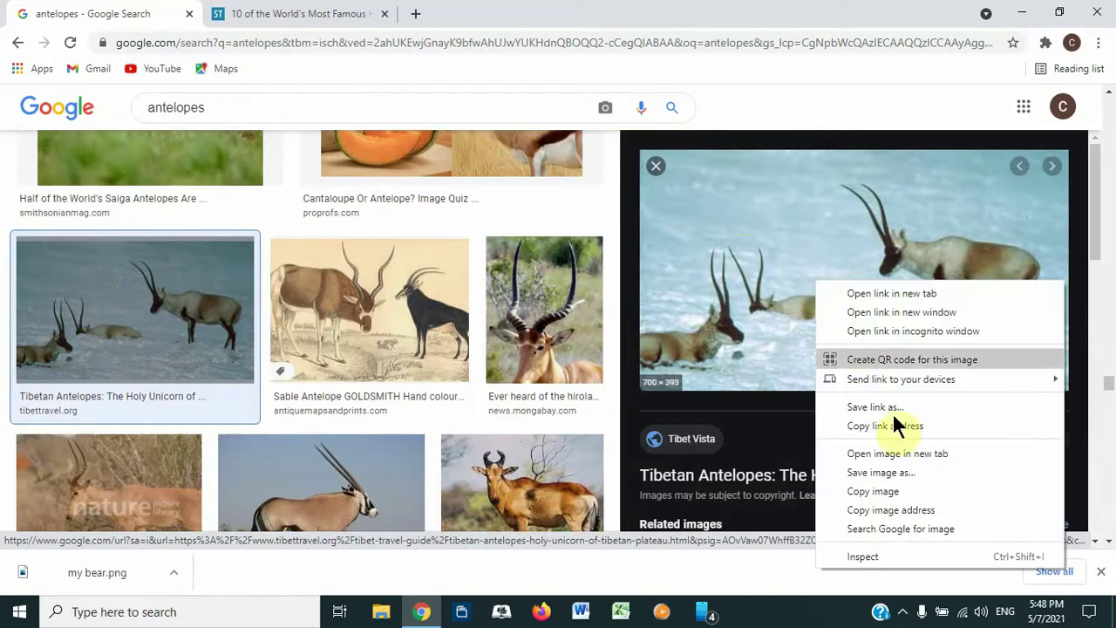
pyautogui.click(866, 471)
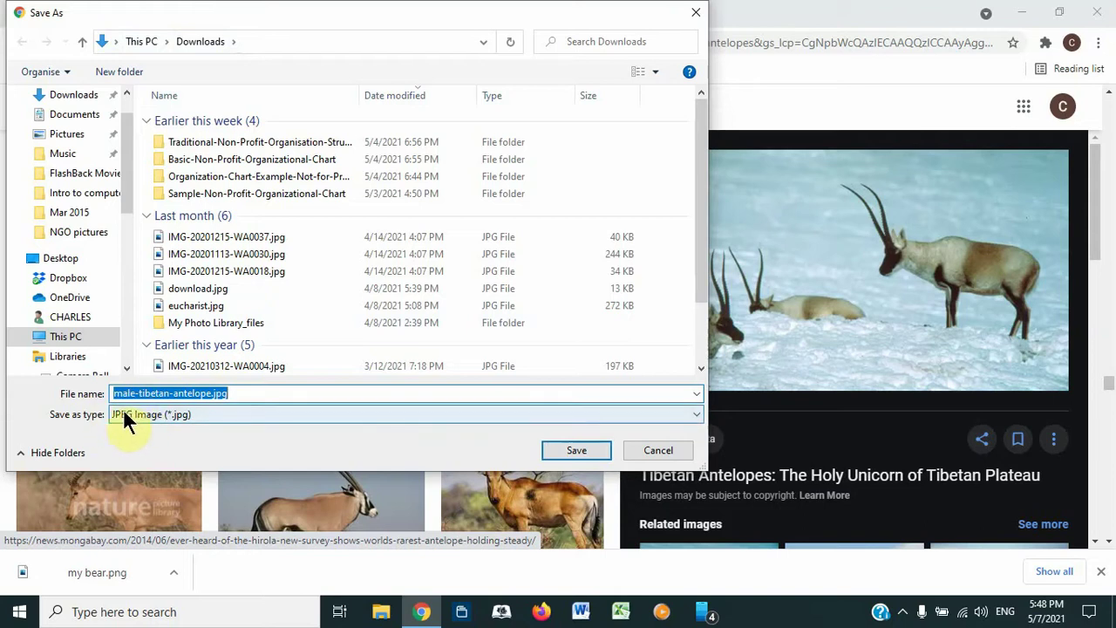
pyautogui.click(554, 446)
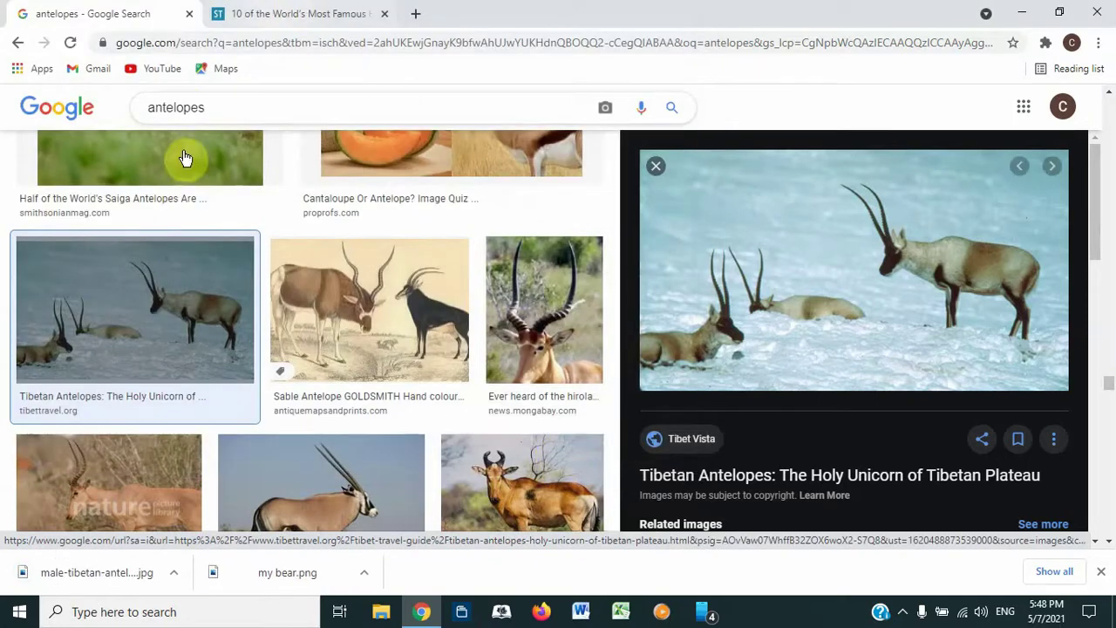
# Go back twice to the wild animals search and switch to the All results.
pyautogui.click(21, 49)
pyautogui.click(21, 48)
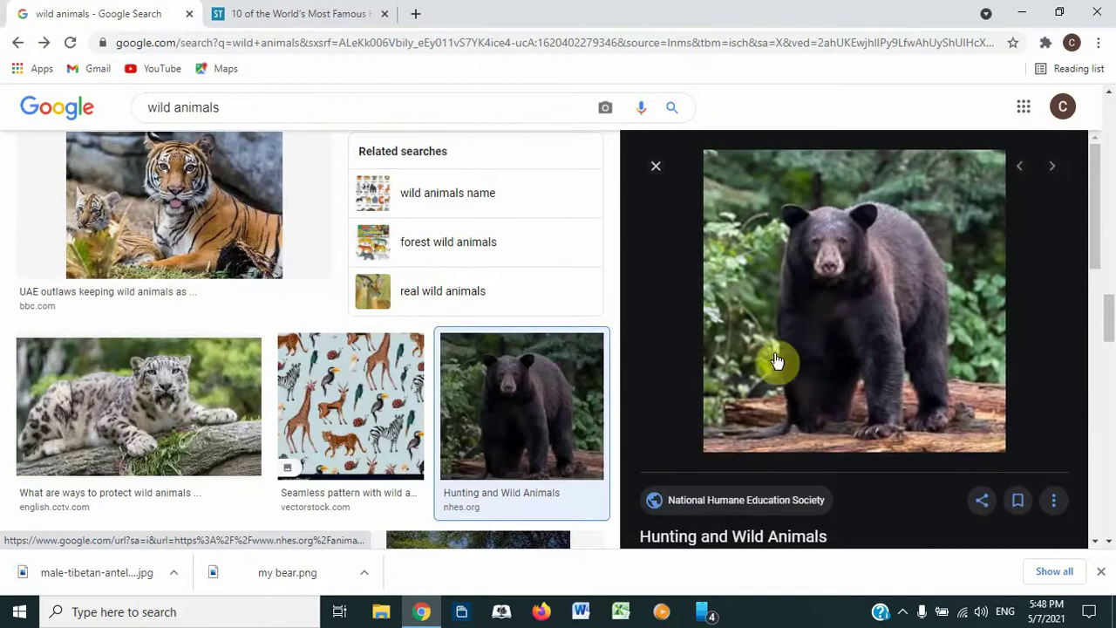
pyautogui.moveTo(1107, 312); pyautogui.dragTo(1107, 92)
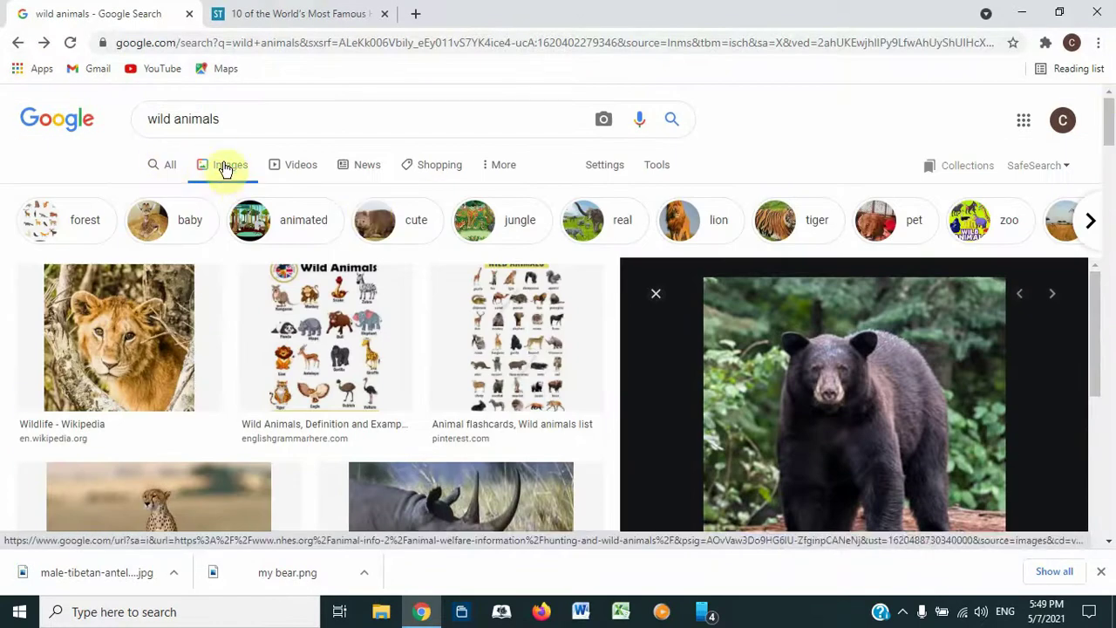
pyautogui.click(170, 170)
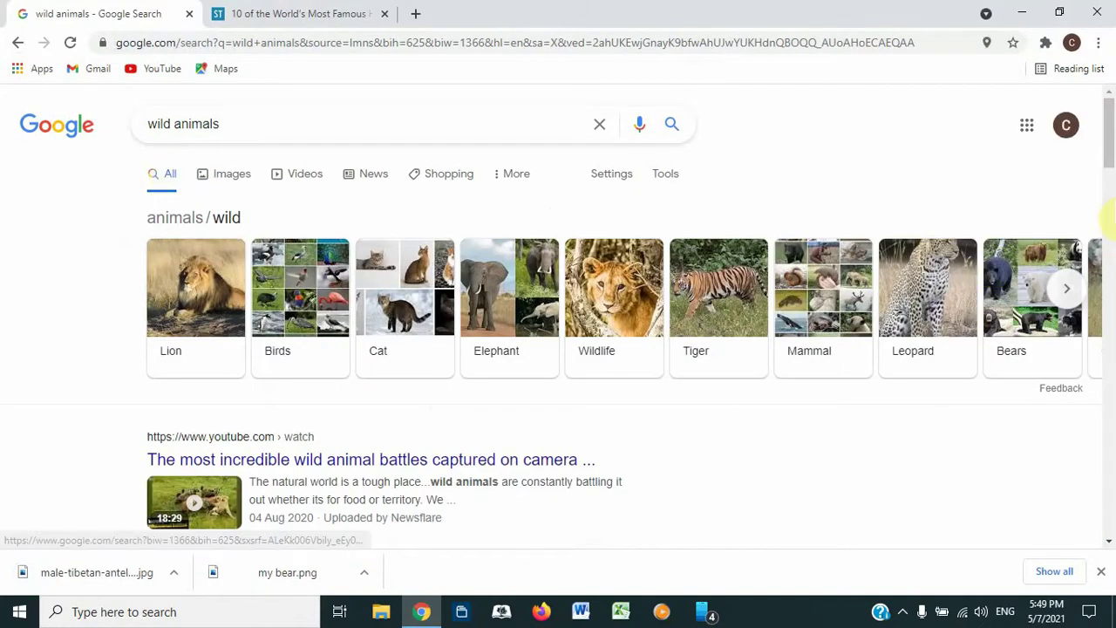
# Open the 'Wild Animal Fights Caught On Camera' YouTube video, then return to the results.
pyautogui.moveTo(1110, 162); pyautogui.dragTo(1096, 242)
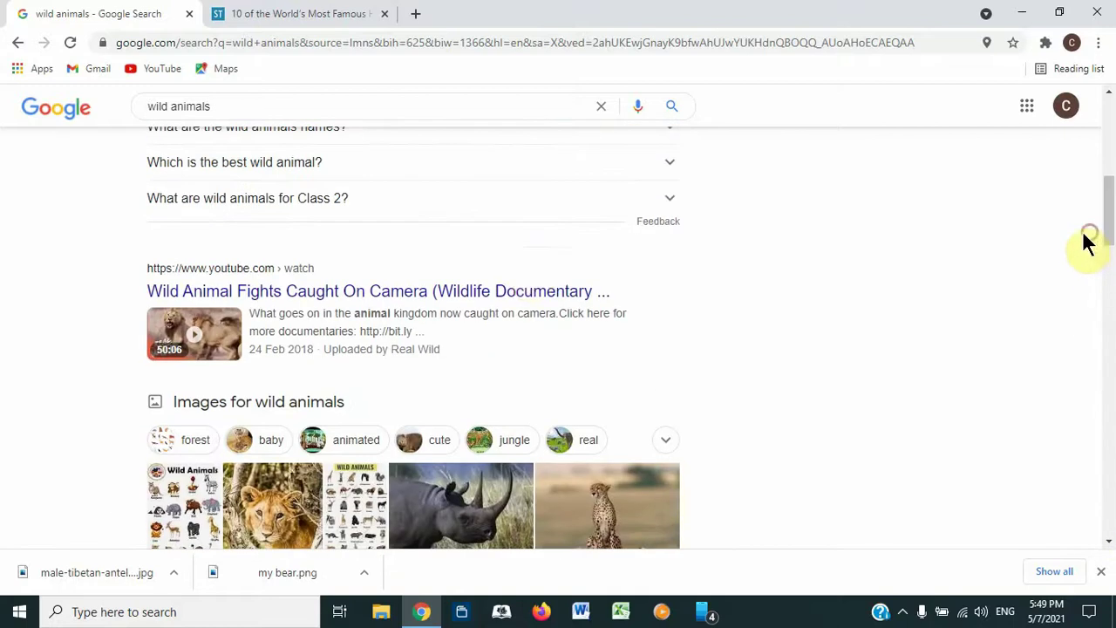
pyautogui.click(450, 291)
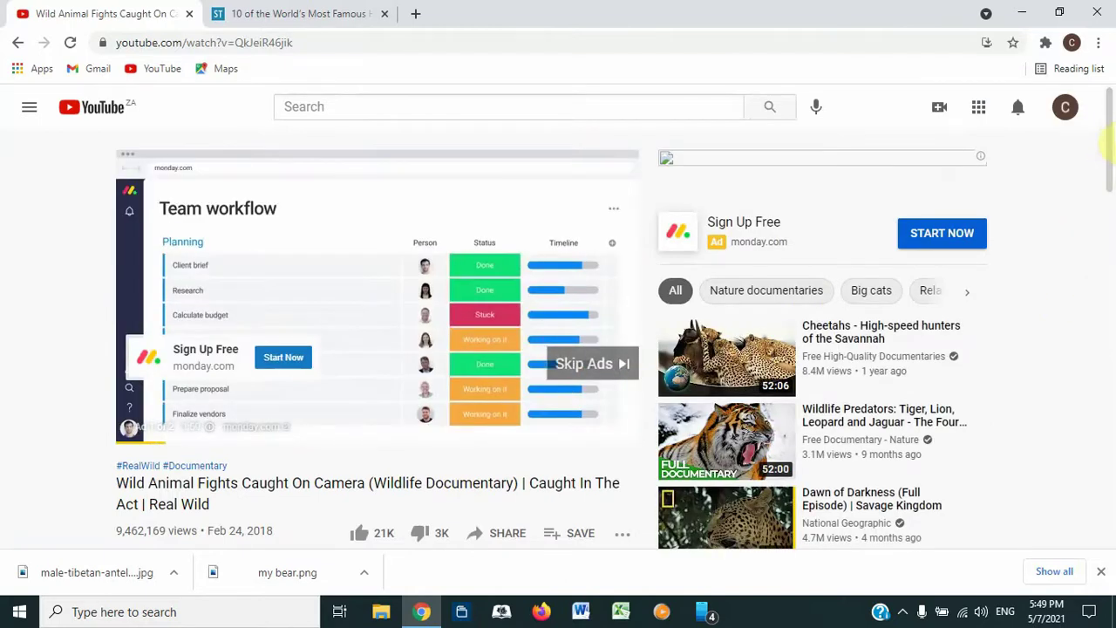
pyautogui.moveTo(1108, 147)
pyautogui.mouseDown()
pyautogui.moveTo(1108, 301)
pyautogui.moveTo(1108, 149)
pyautogui.mouseUp()
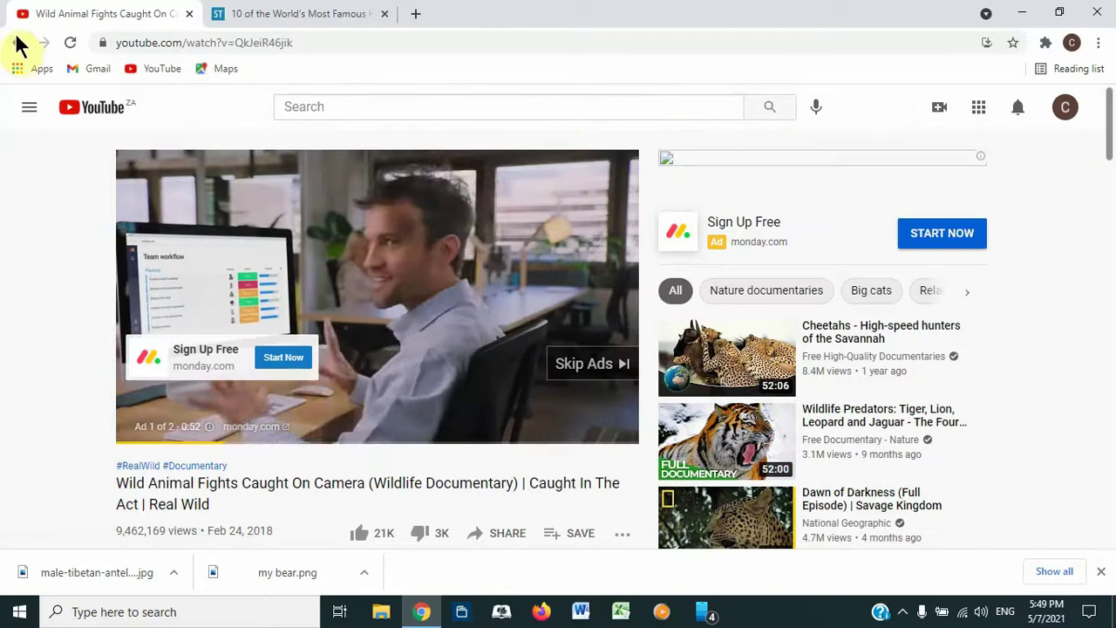
pyautogui.click(18, 42)
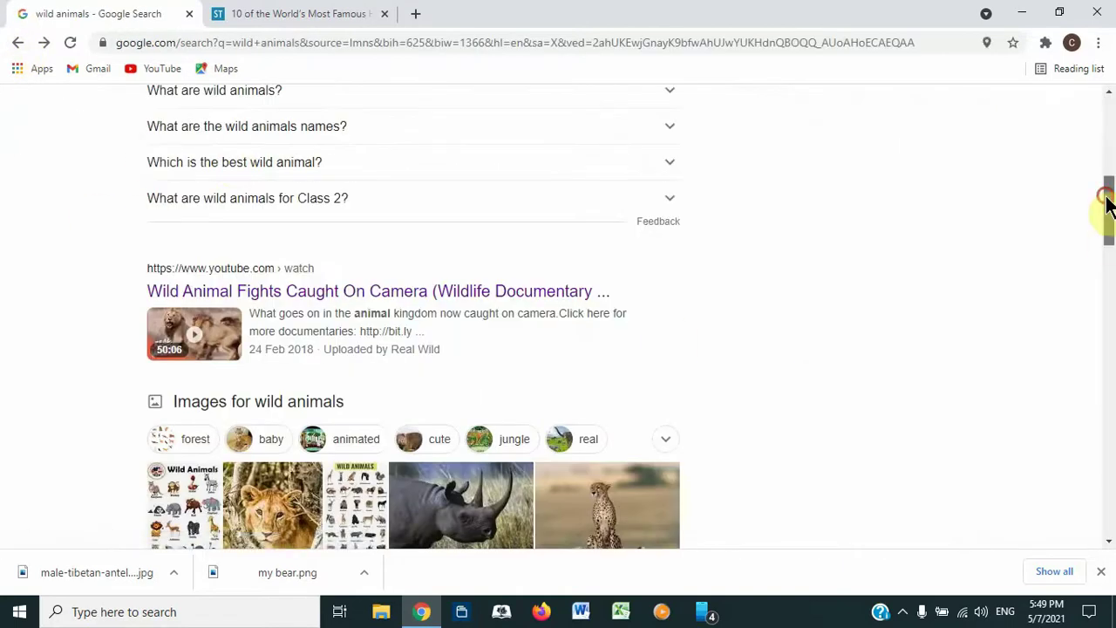
pyautogui.moveTo(1108, 203); pyautogui.dragTo(1111, 91)
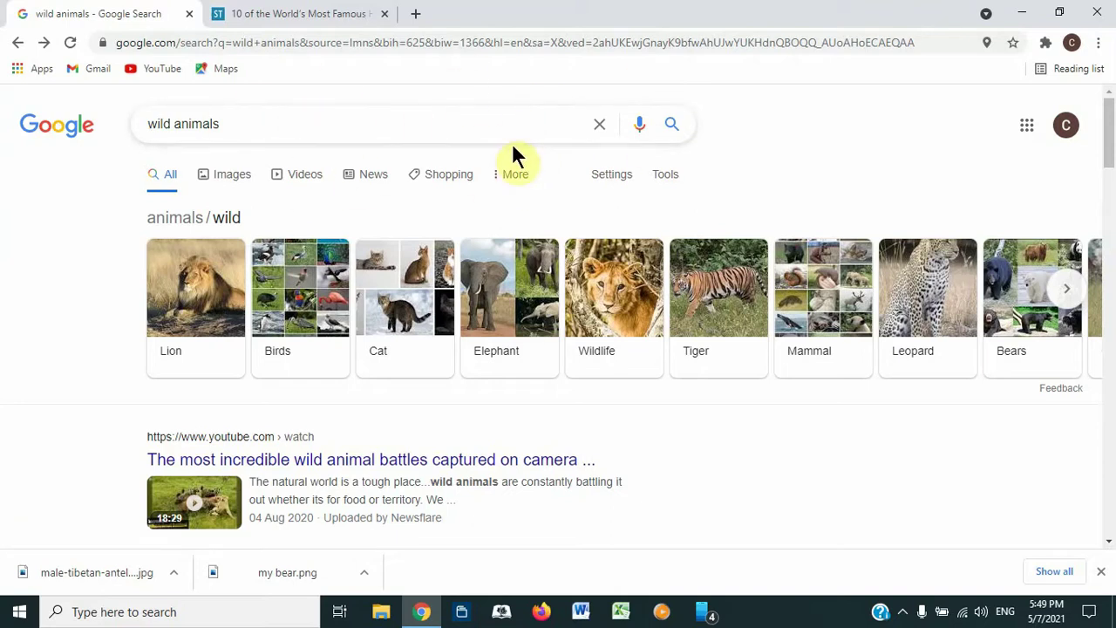
pyautogui.click(1024, 12)
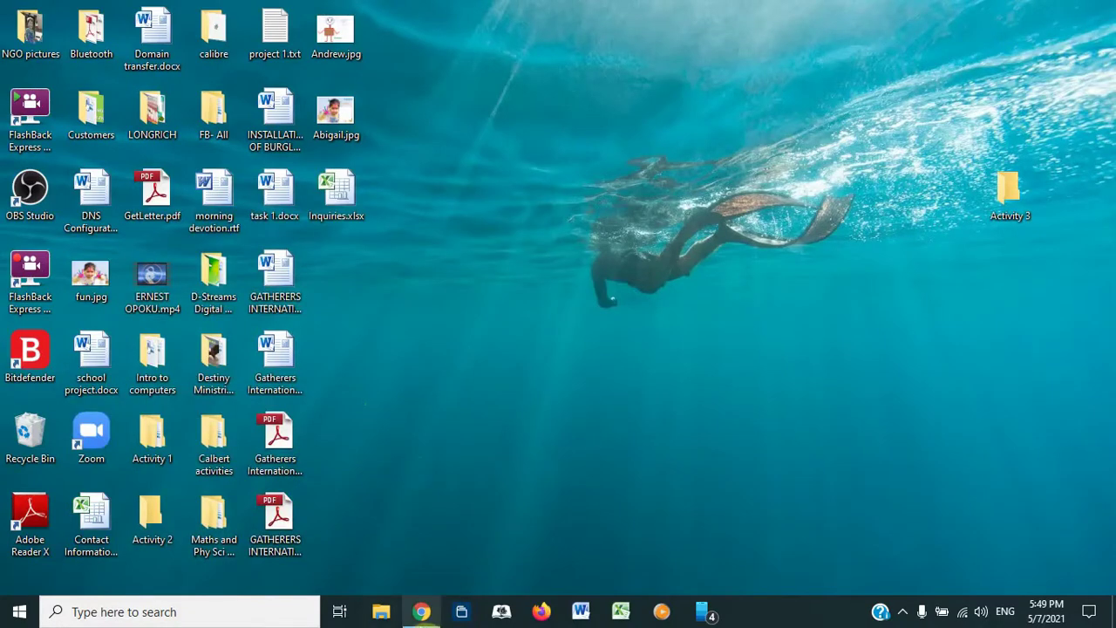
pyautogui.moveTo(417, 614)
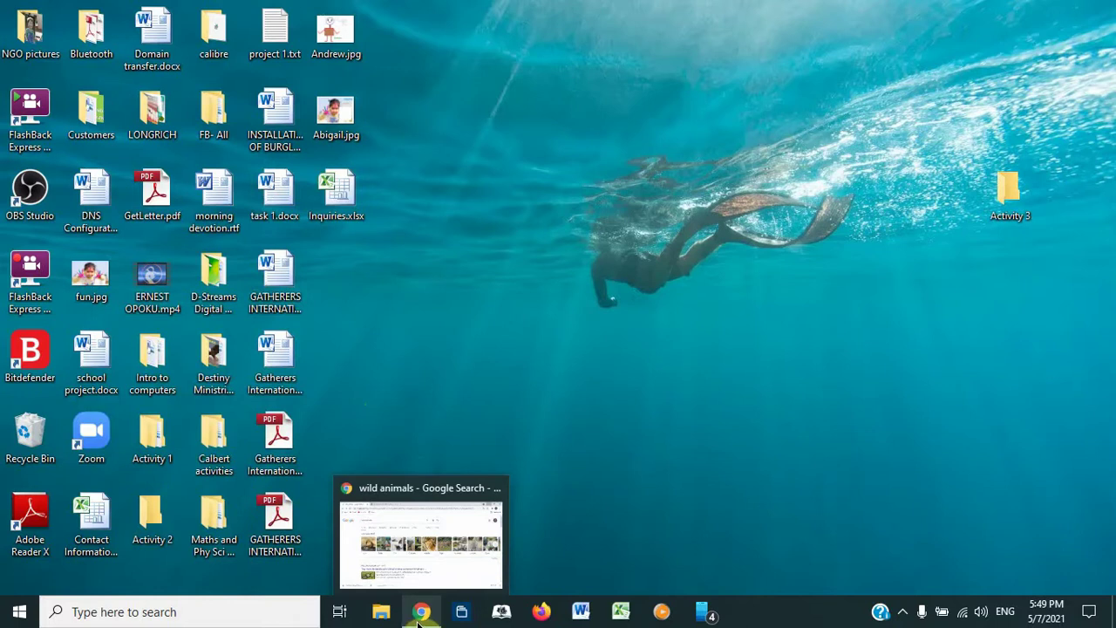
pyautogui.click(417, 614)
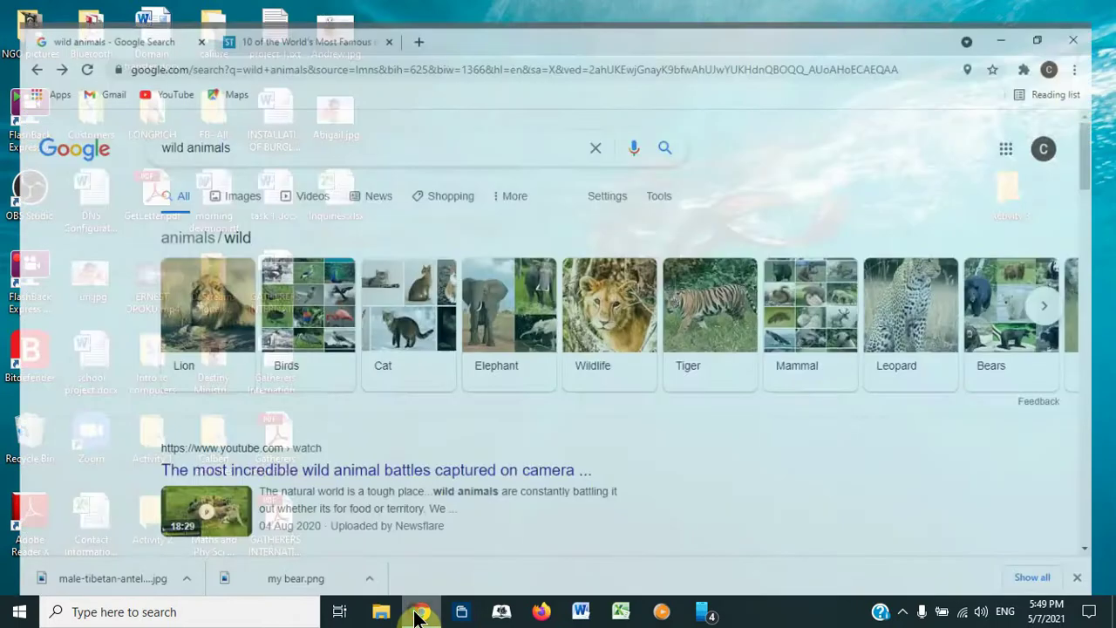
pyautogui.click(306, 39)
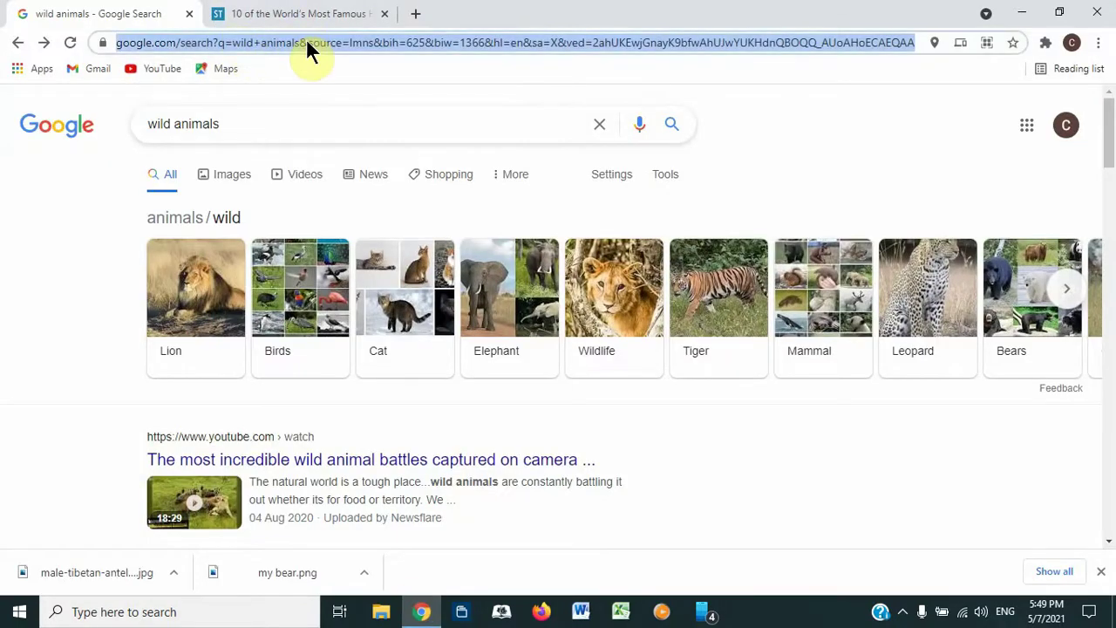
pyautogui.write('www')
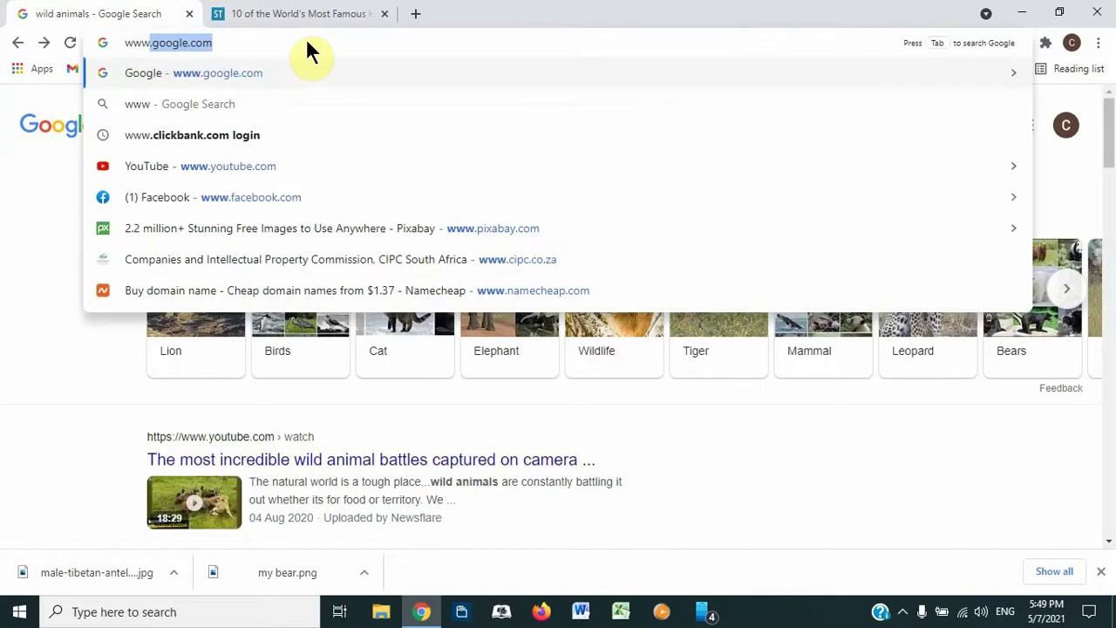
pyautogui.press('Right')
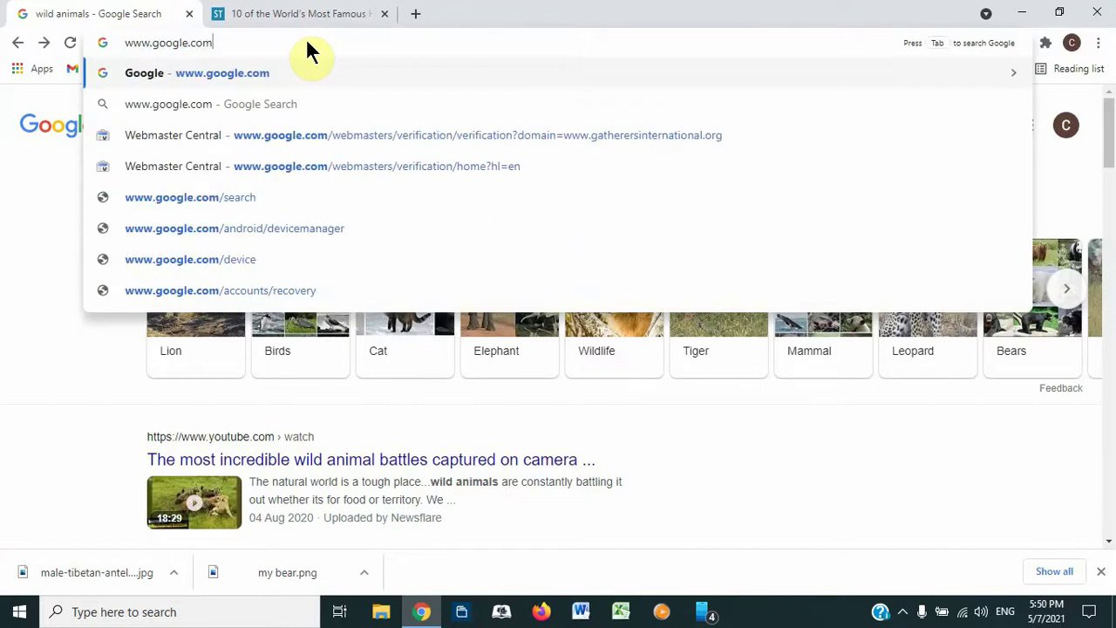
pyautogui.press('Return')
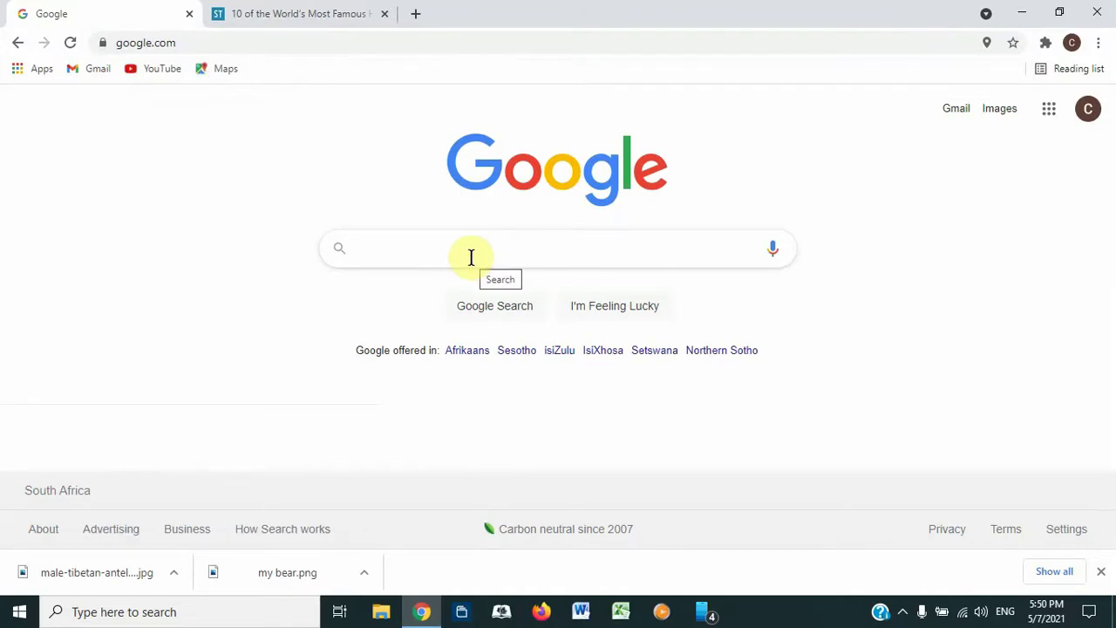
# Search Google for 'greenhouse effect pdf' using the greenhouse effect suggestion.
pyautogui.write('gre')
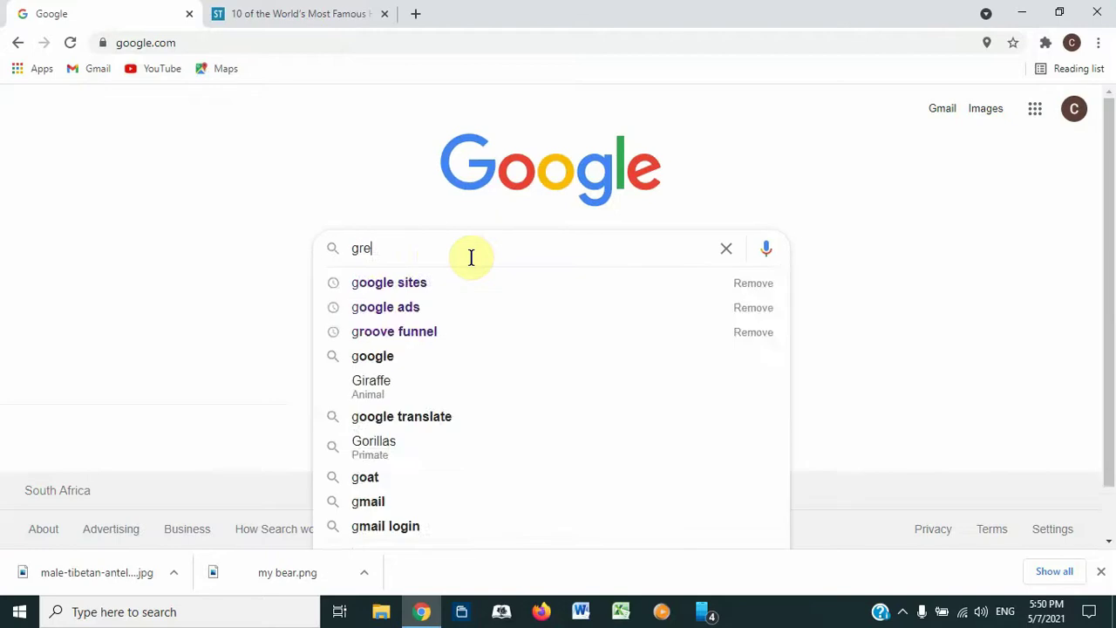
pyautogui.write('en house')
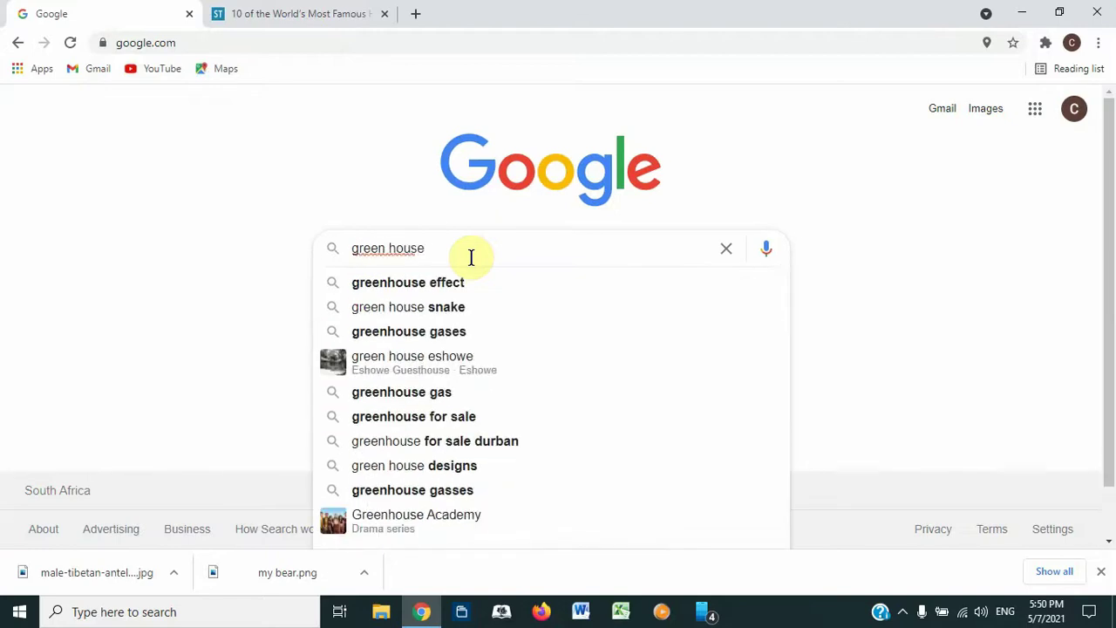
pyautogui.click(399, 286)
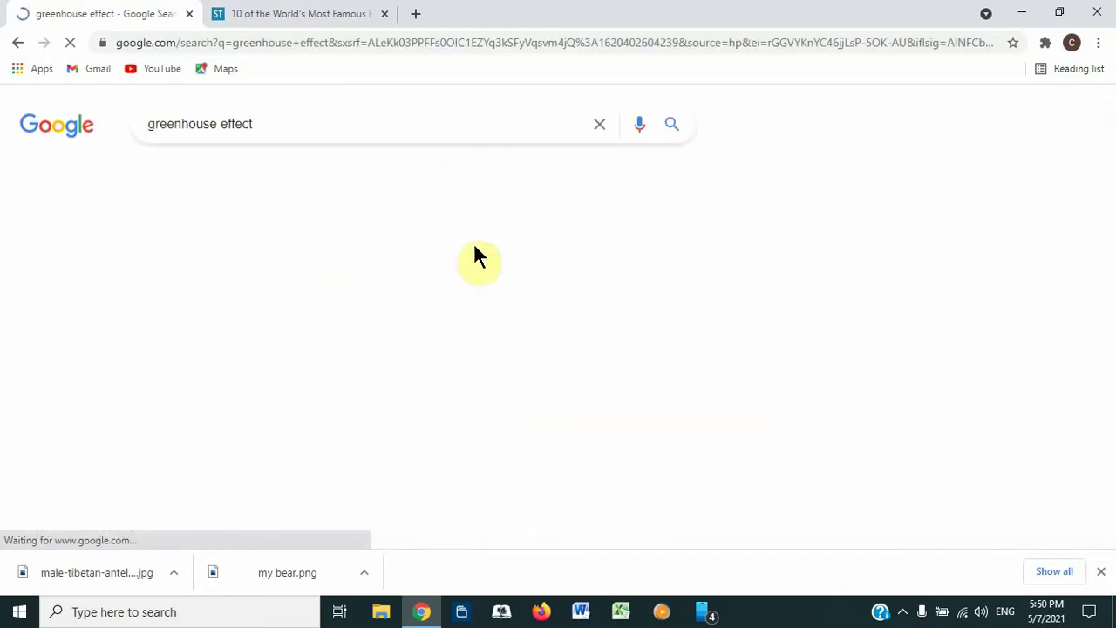
pyautogui.click(261, 124)
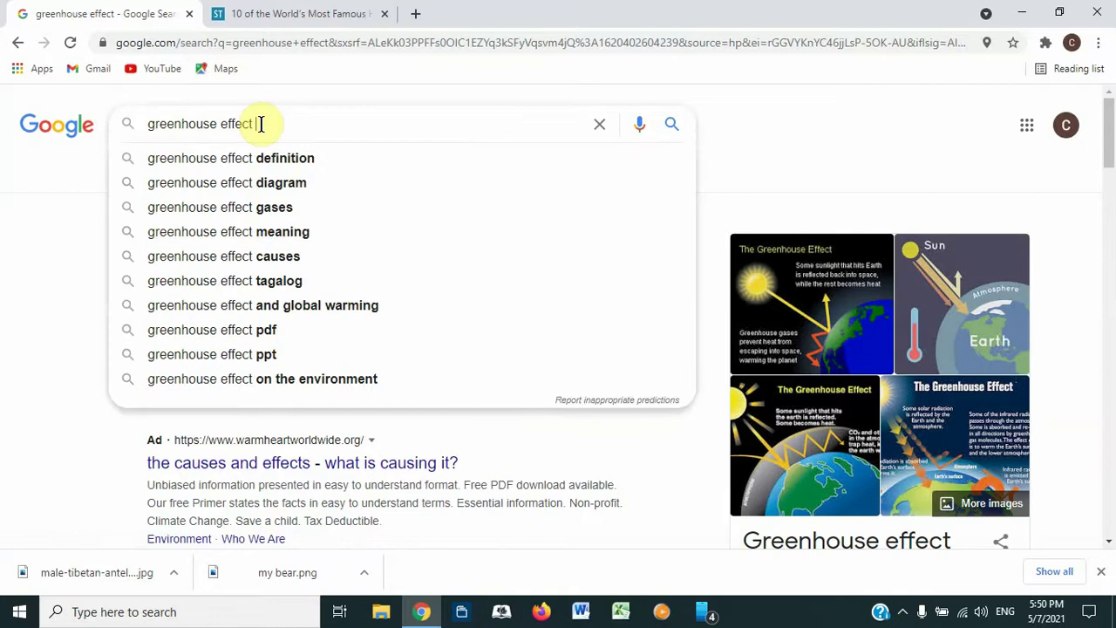
pyautogui.write('pdf')
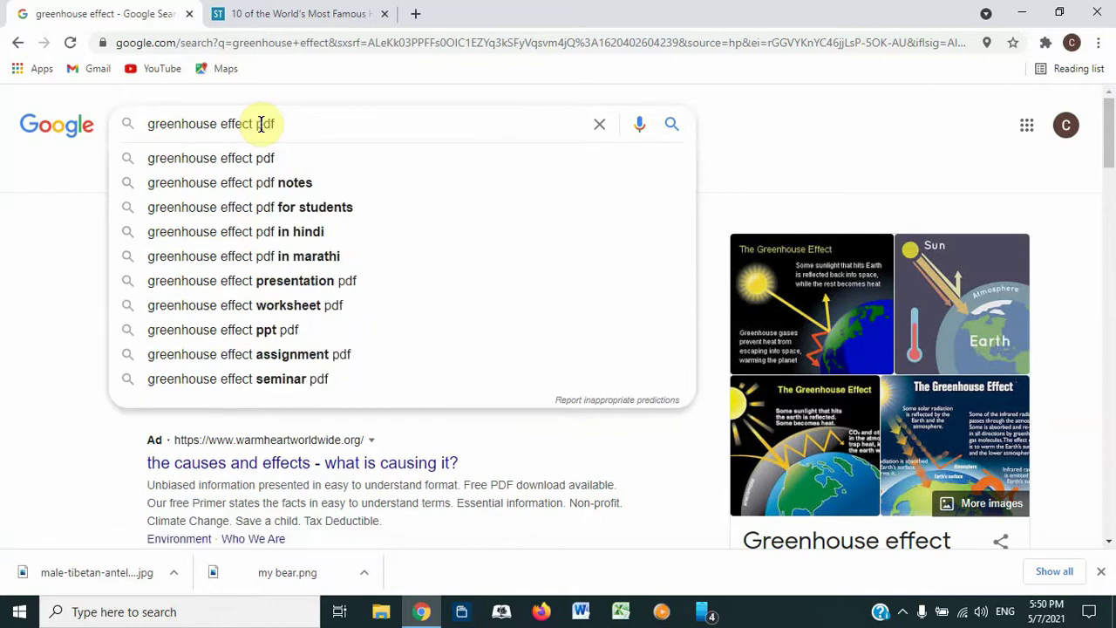
pyautogui.press('Return')
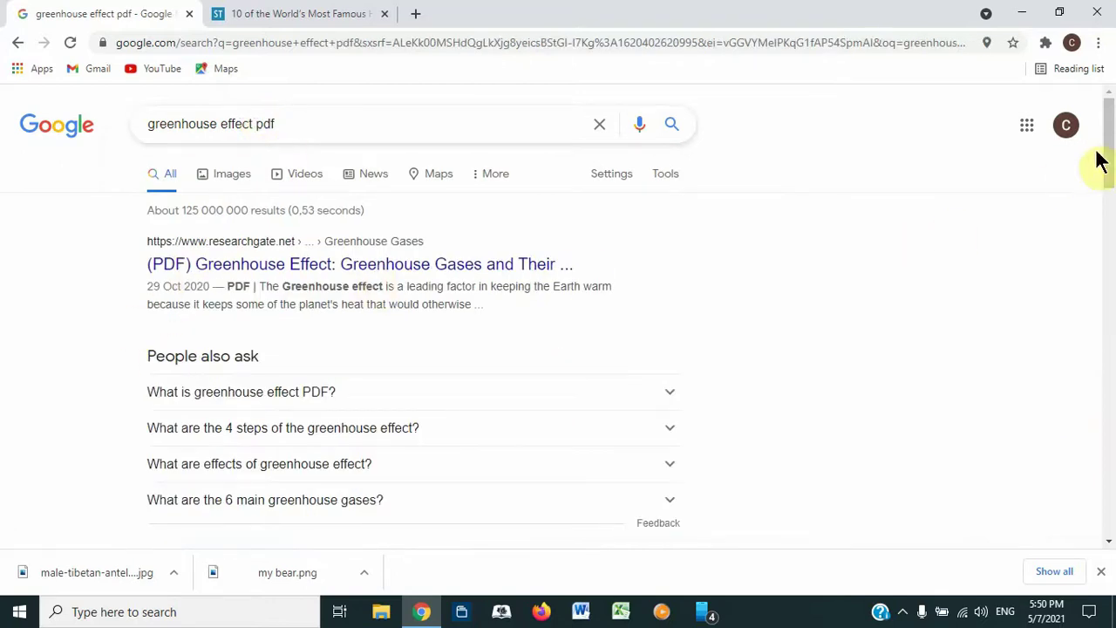
# Open the Health and Environment and lehigh PDF results in new tabs.
pyautogui.moveTo(1101, 162); pyautogui.dragTo(1109, 214)
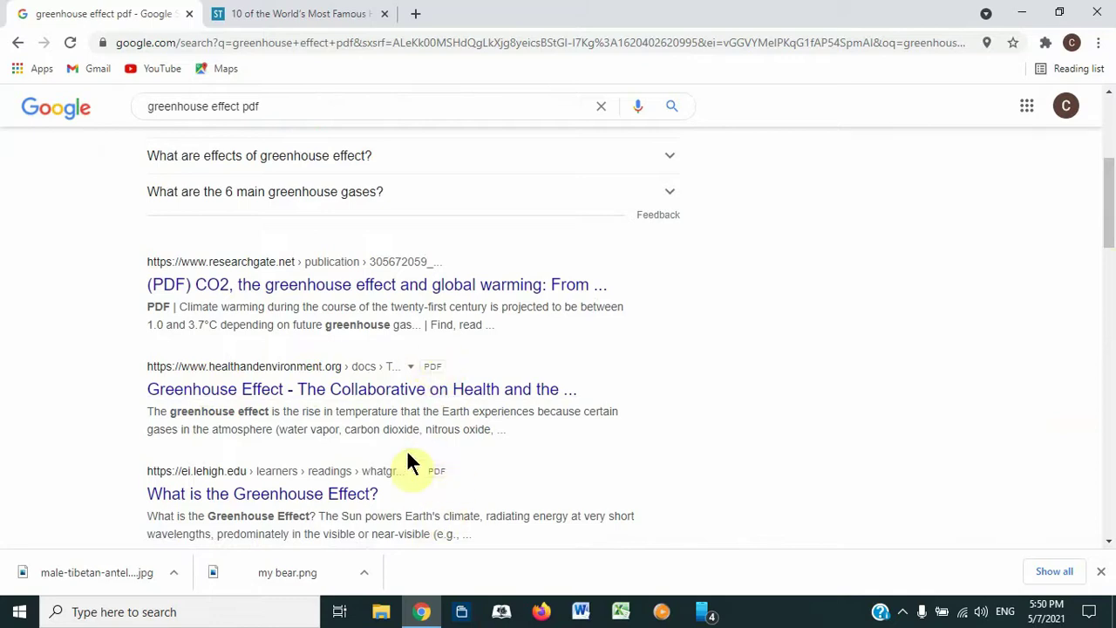
pyautogui.rightClick(365, 395)
pyautogui.click(437, 403)
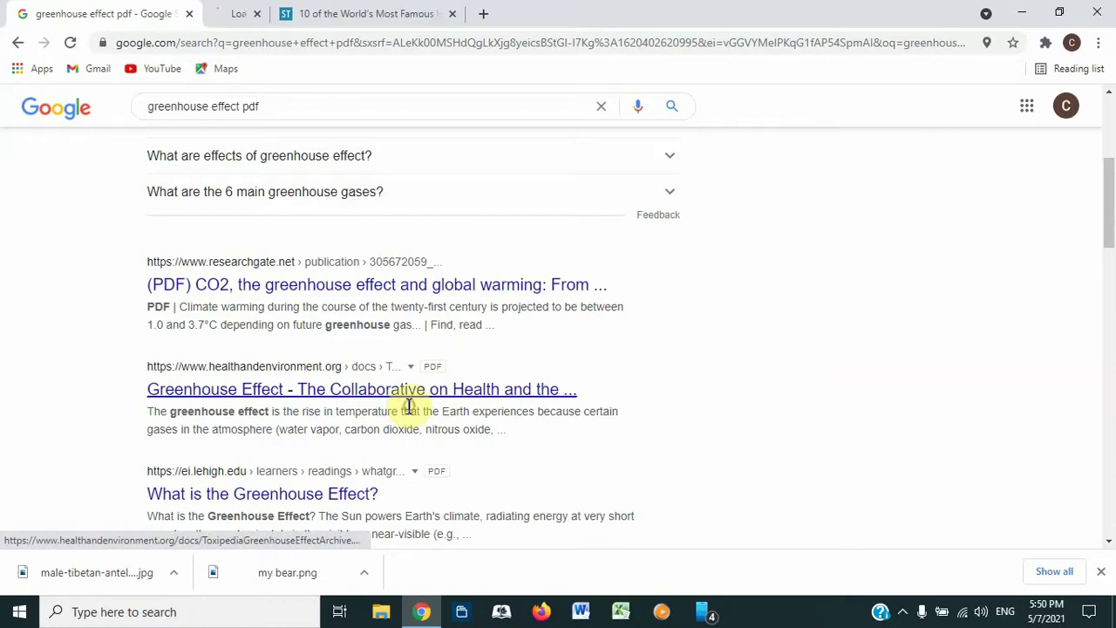
pyautogui.rightClick(285, 494)
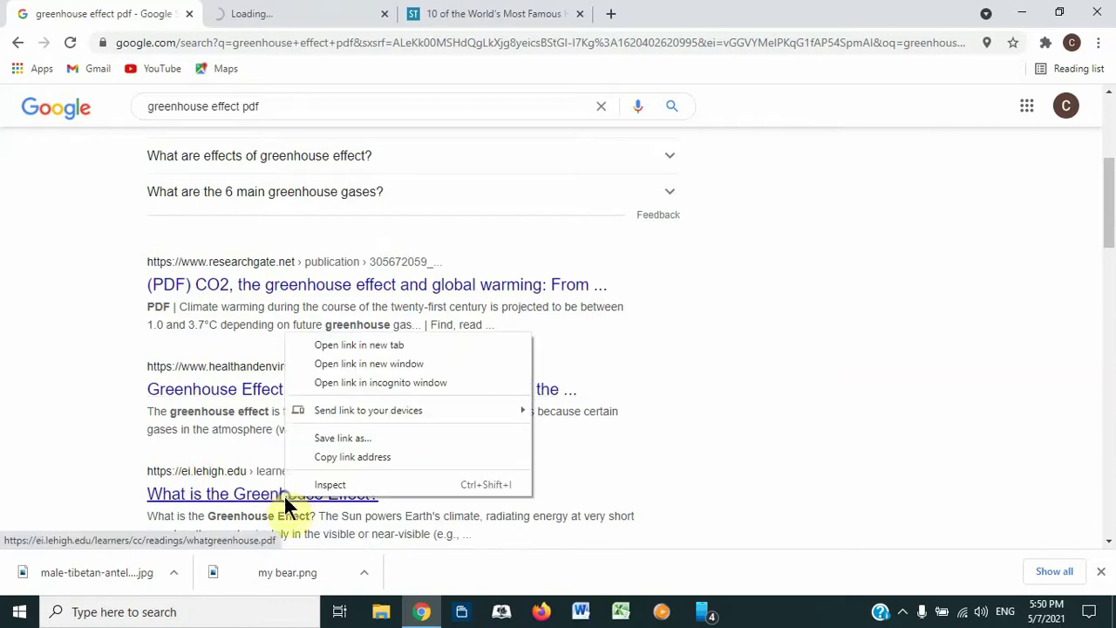
pyautogui.click(340, 353)
# Open the NOAA and IAEA PDF results in new tabs.
pyautogui.moveTo(1111, 224); pyautogui.dragTo(1110, 339)
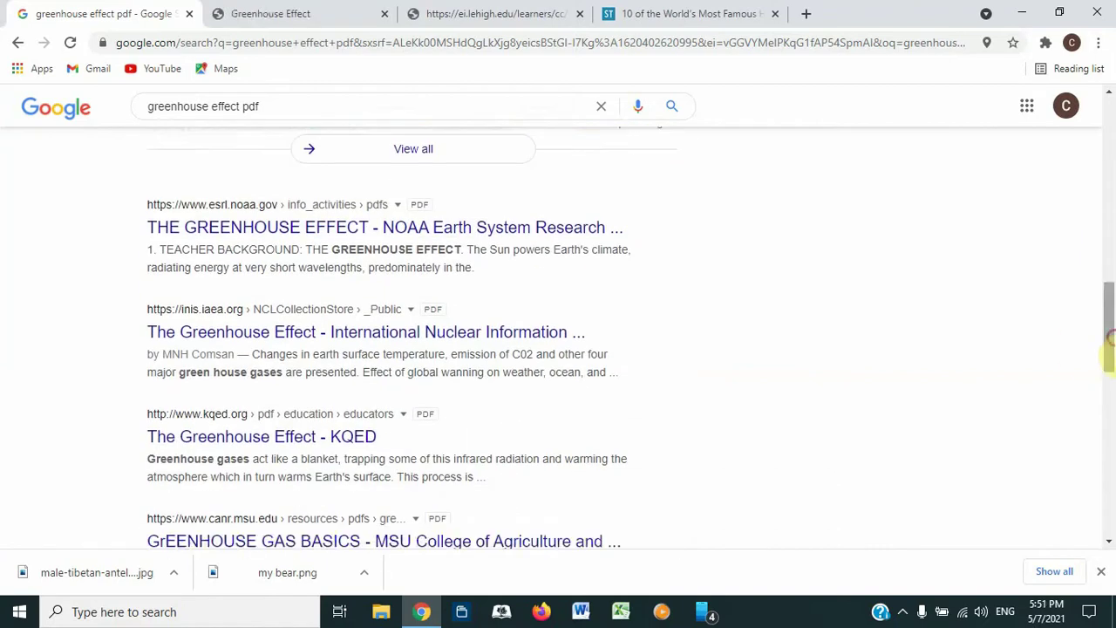
pyautogui.rightClick(388, 232)
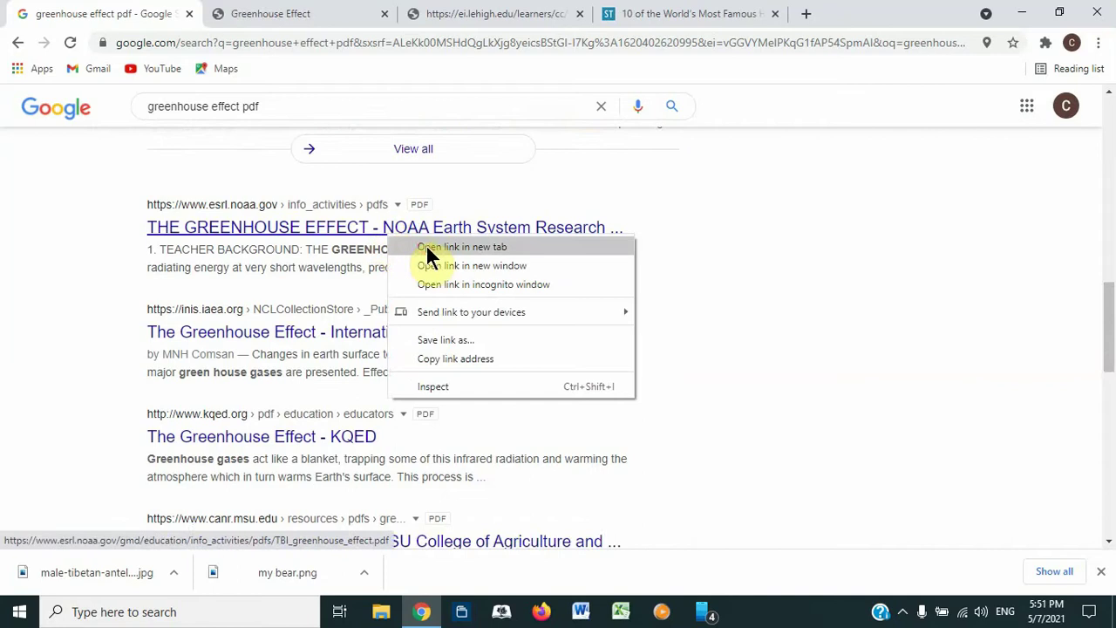
pyautogui.click(427, 250)
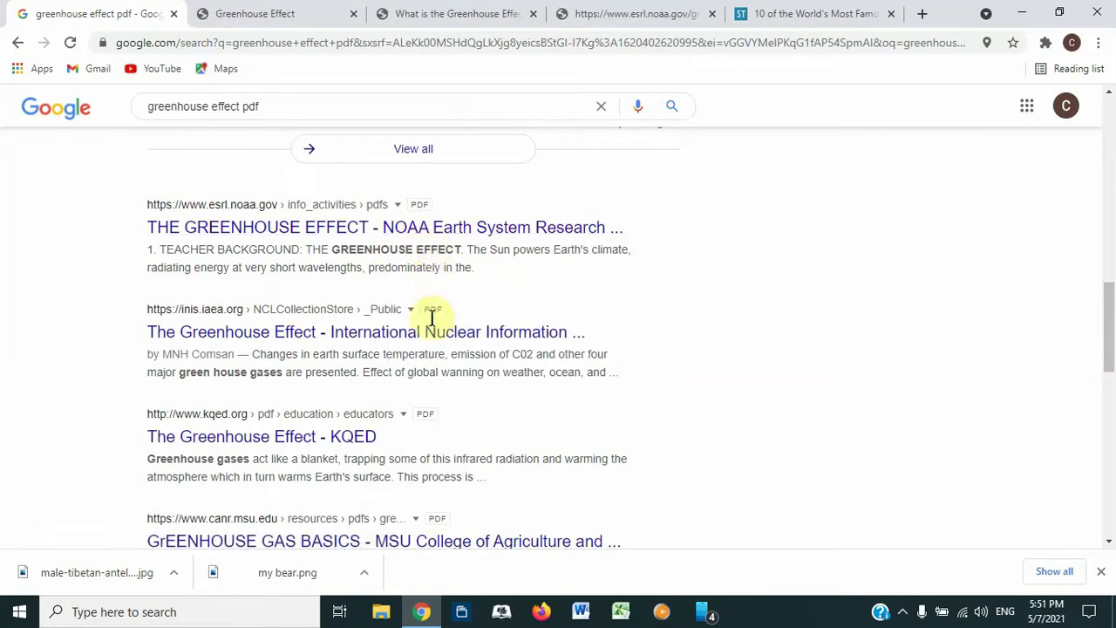
pyautogui.rightClick(370, 337)
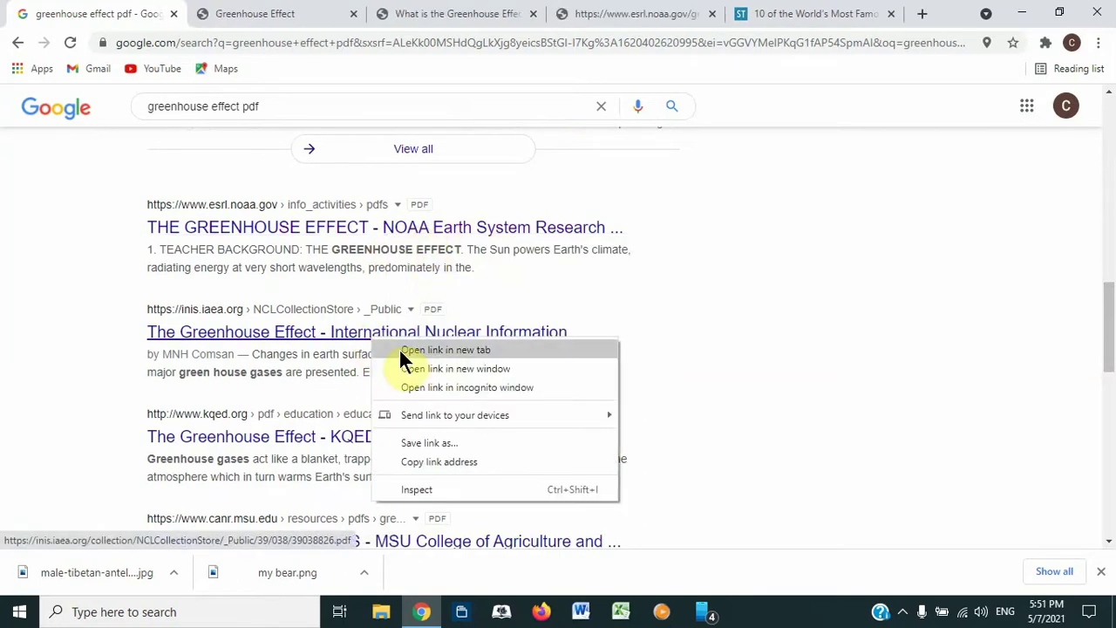
pyautogui.click(404, 354)
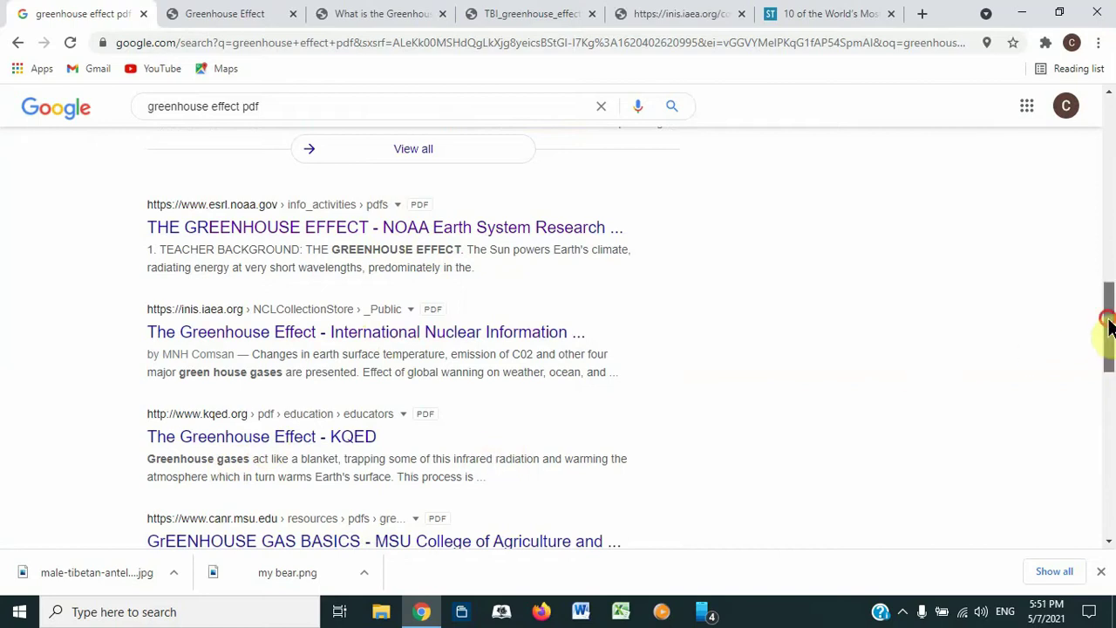
# Open the Iberdrola article in a new tab and view the Toxipedia Greenhouse Effect PDF.
pyautogui.moveTo(1110, 325); pyautogui.dragTo(1114, 386)
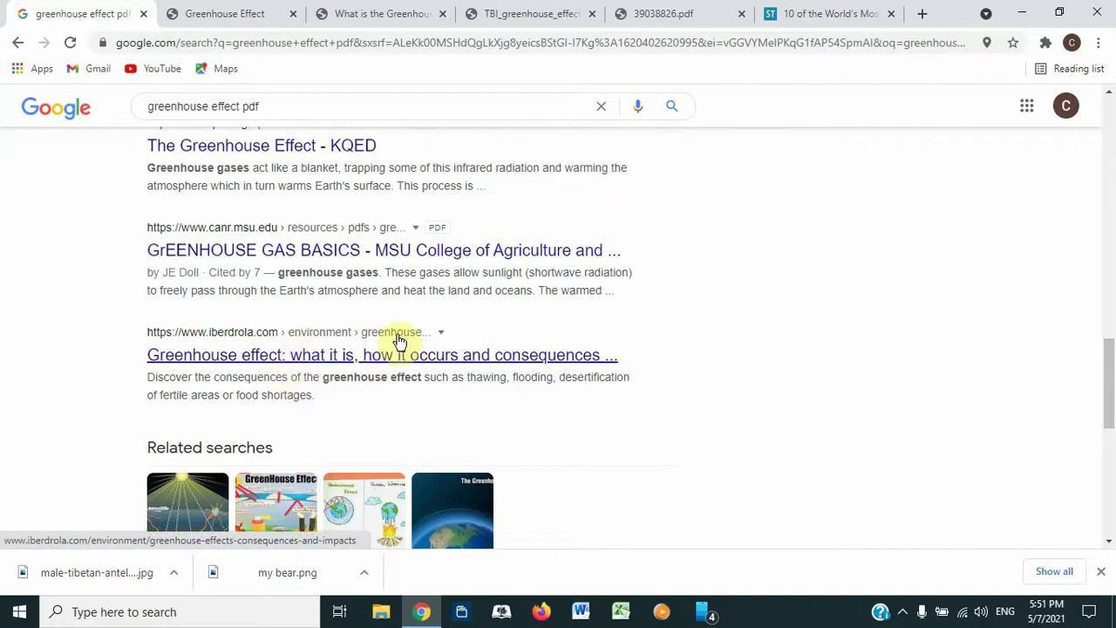
pyautogui.rightClick(299, 361)
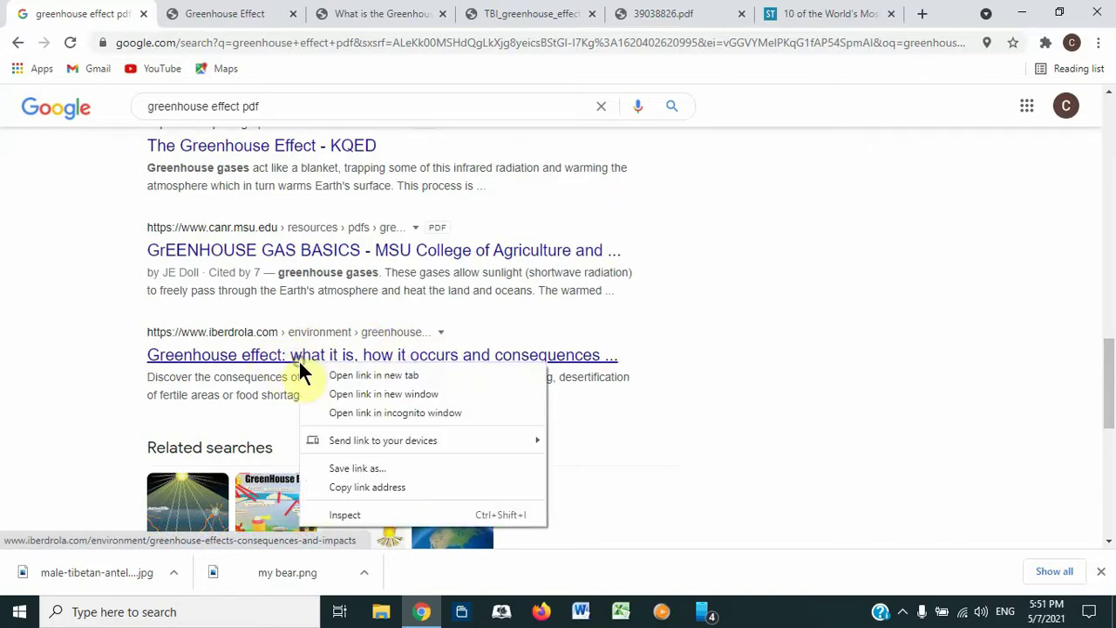
pyautogui.click(340, 375)
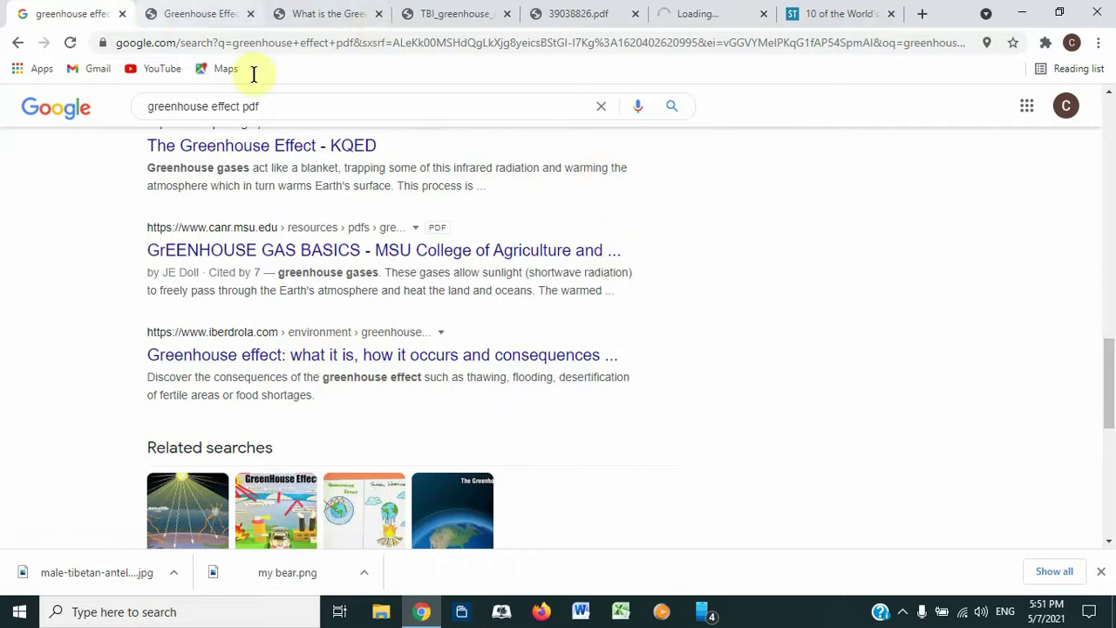
pyautogui.click(193, 18)
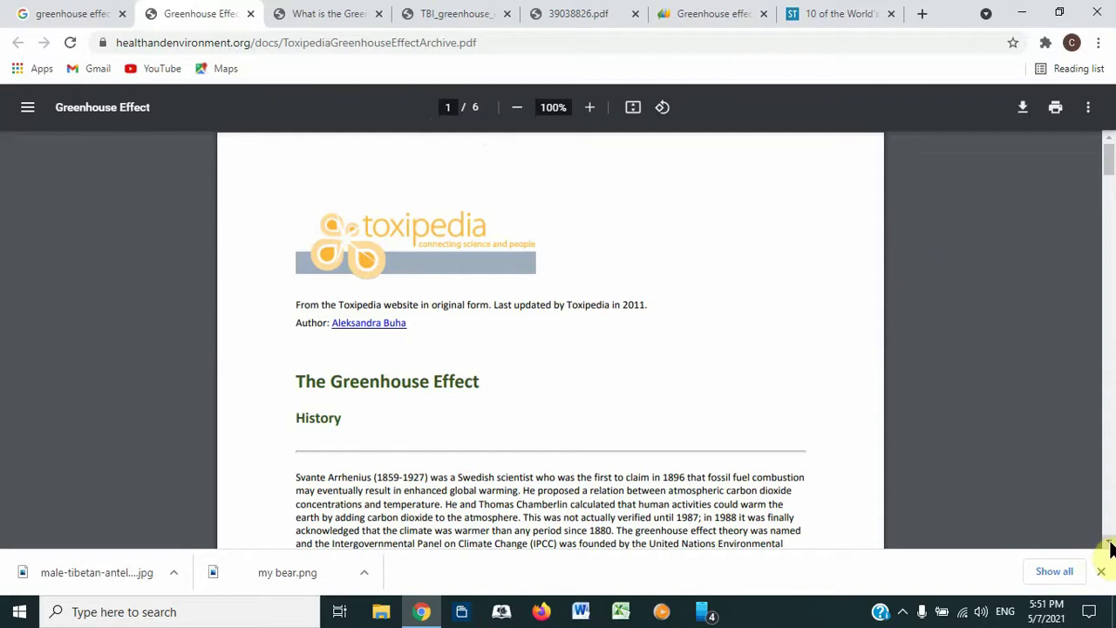
# Read the six-page Toxipedia PDF, save it to Downloads as ToxipediaGreenhouseEffectArchive.pdf, and open it.
pyautogui.moveTo(1110, 544); pyautogui.dragTo(1110, 546)
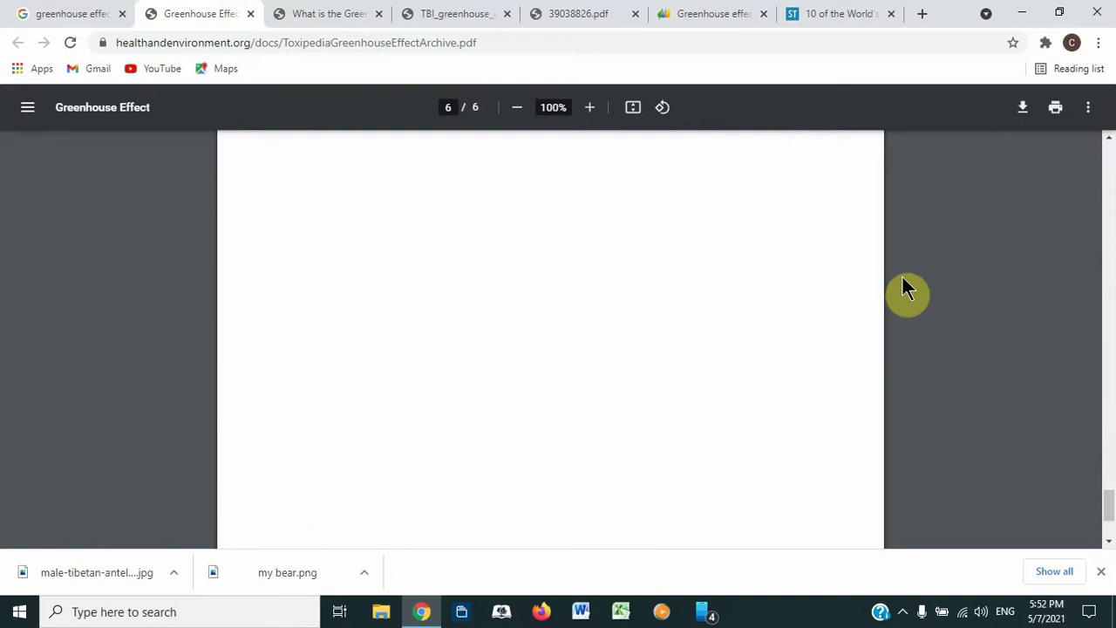
pyautogui.click(1024, 110)
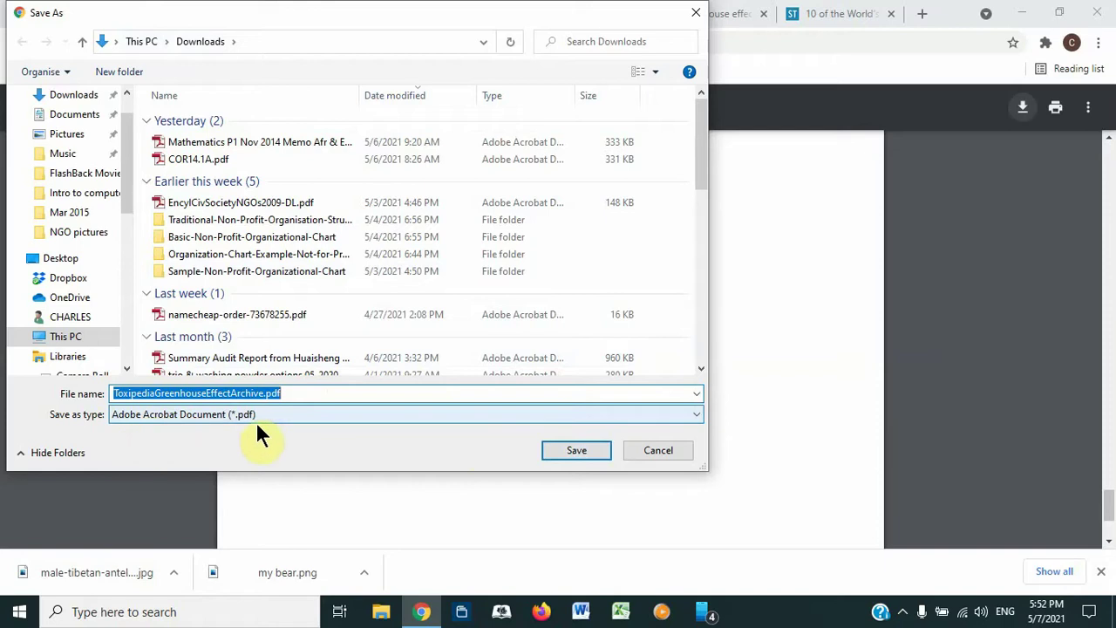
pyautogui.click(571, 450)
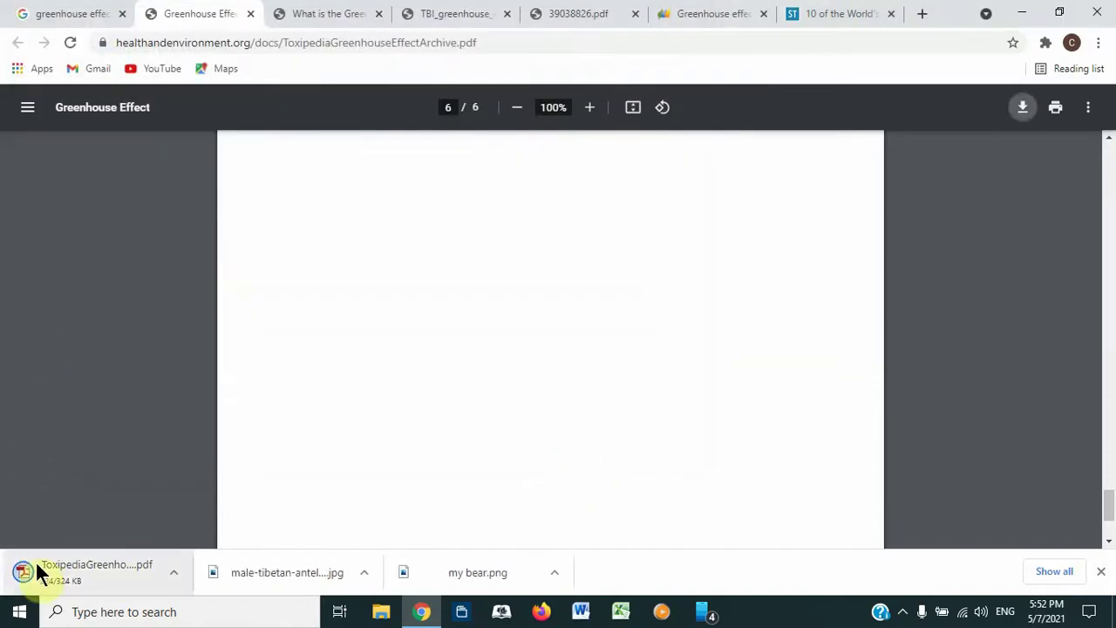
pyautogui.click(50, 584)
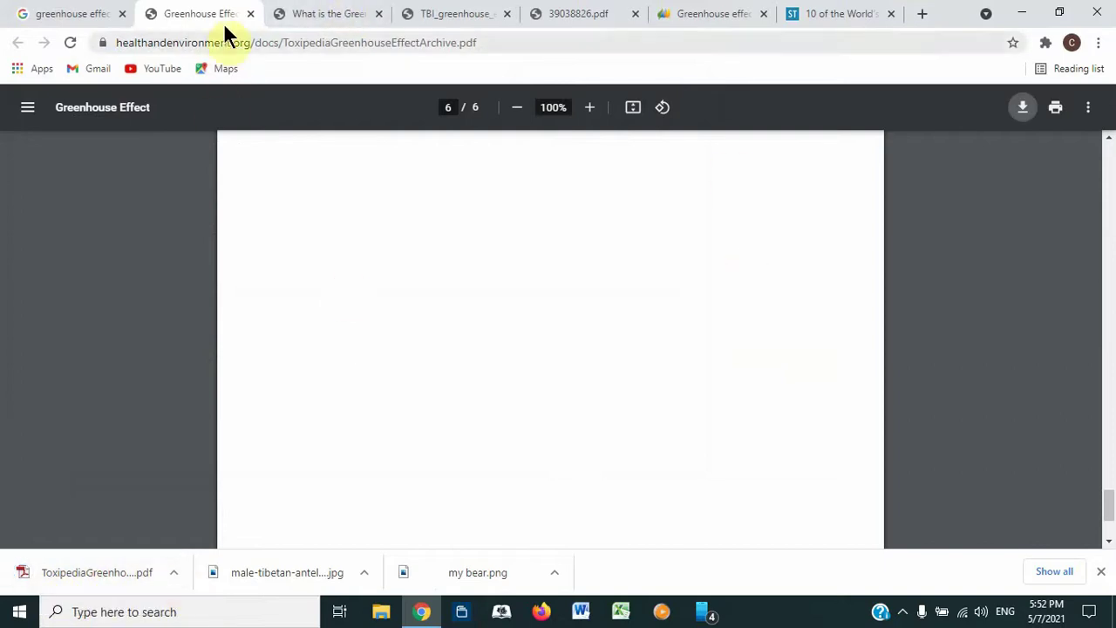
# Close the Toxipedia tab, then save whatgreenhouse.pdf to Downloads and close its tab.
pyautogui.click(251, 14)
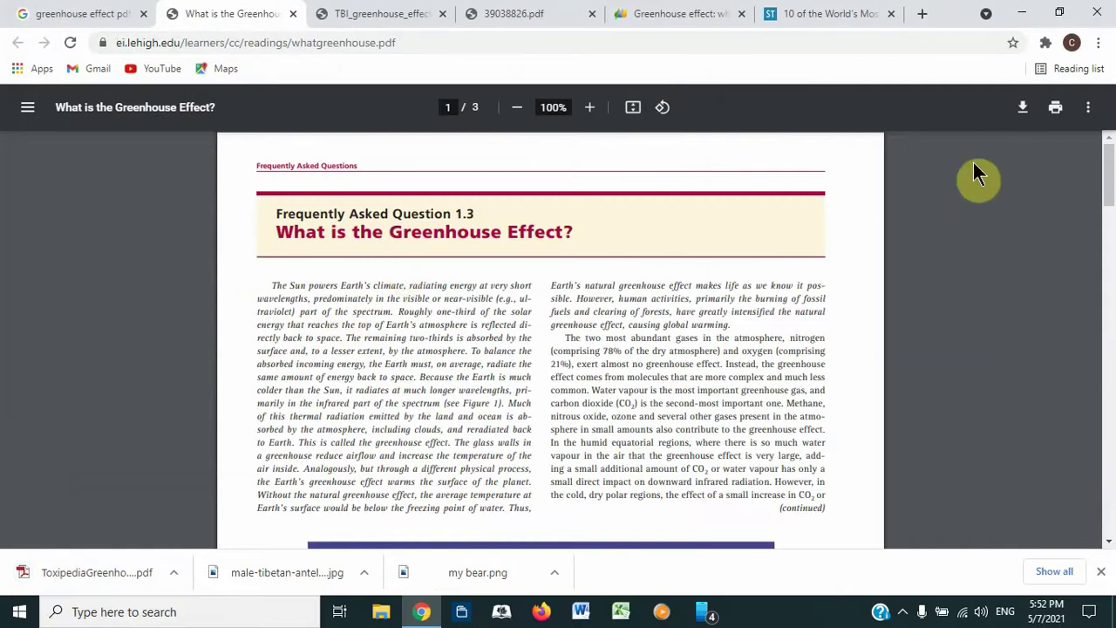
pyautogui.click(1024, 112)
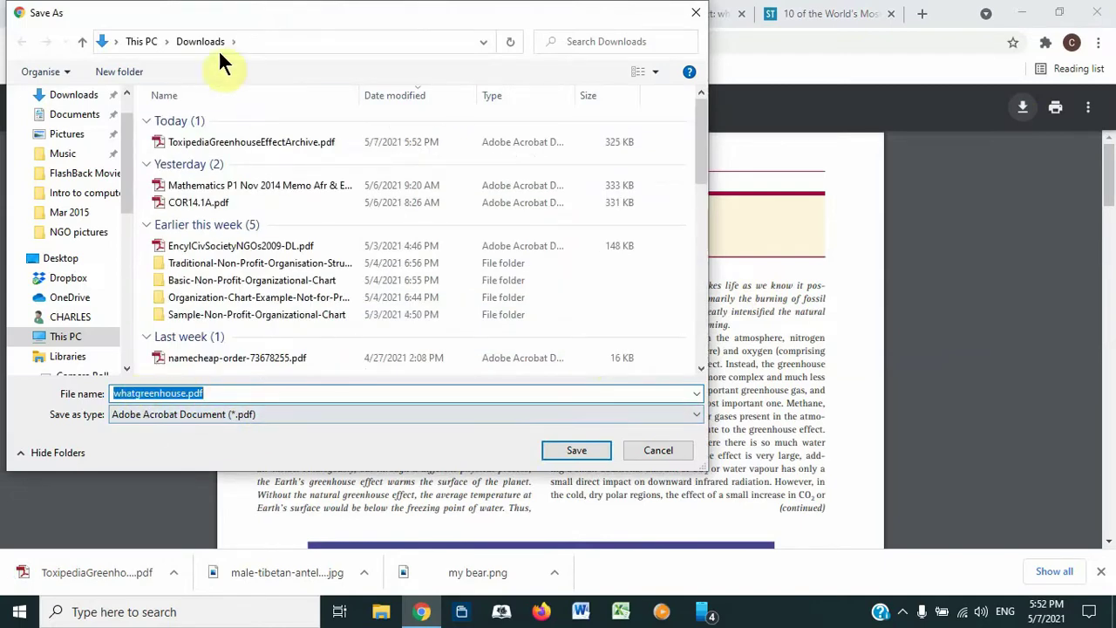
pyautogui.click(549, 449)
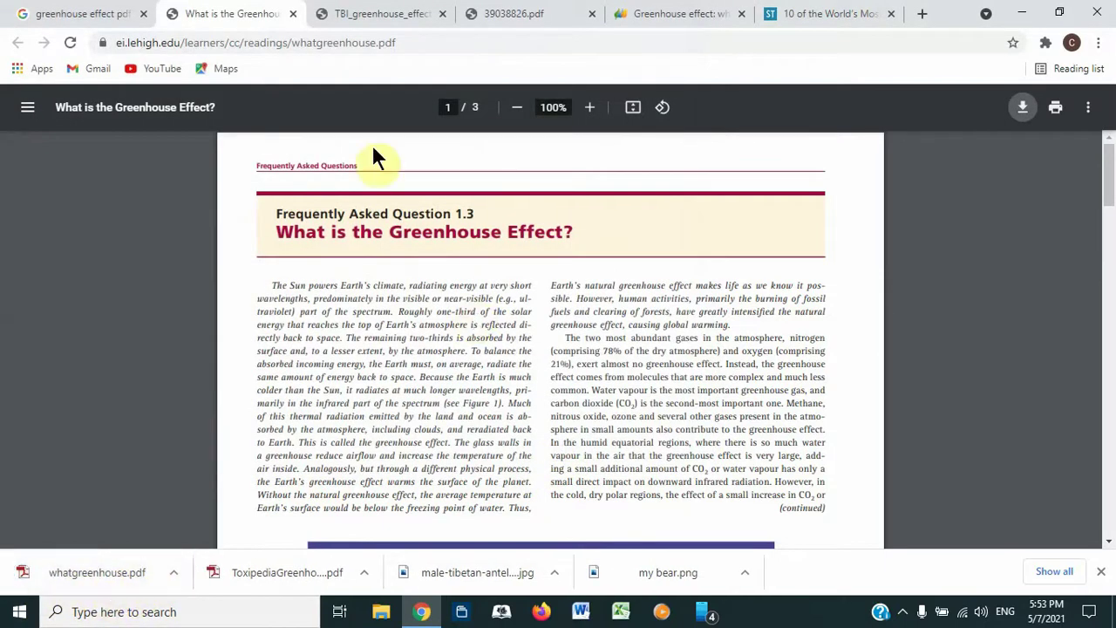
pyautogui.click(293, 14)
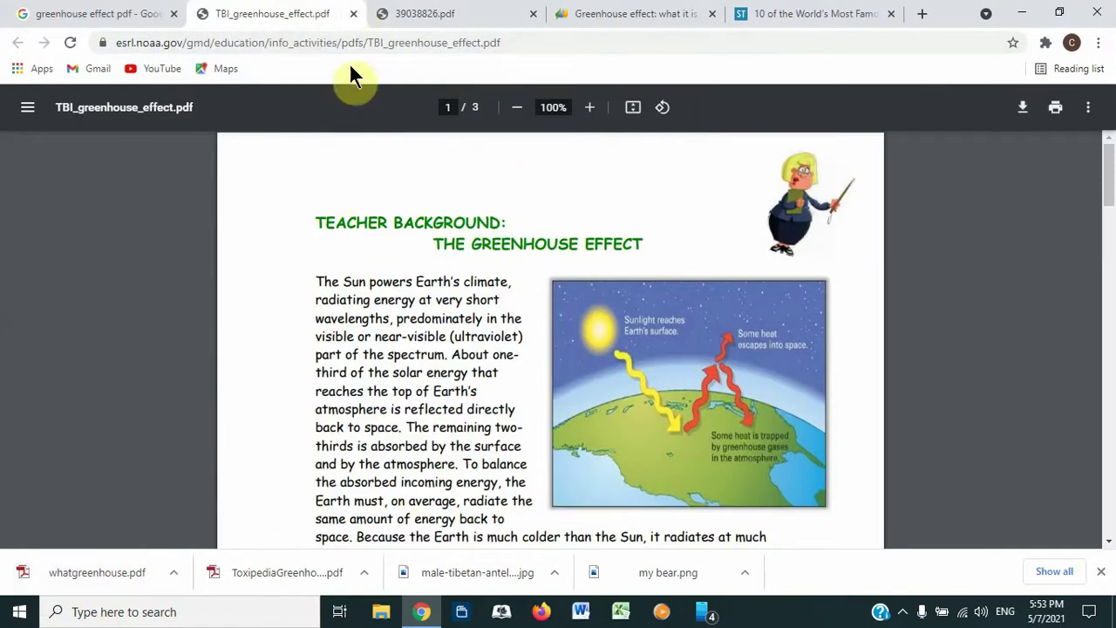
# Close the TBI_greenhouse_effect.pdf tab, then save 39038826.pdf to Downloads and close its tab.
pyautogui.click(348, 15)
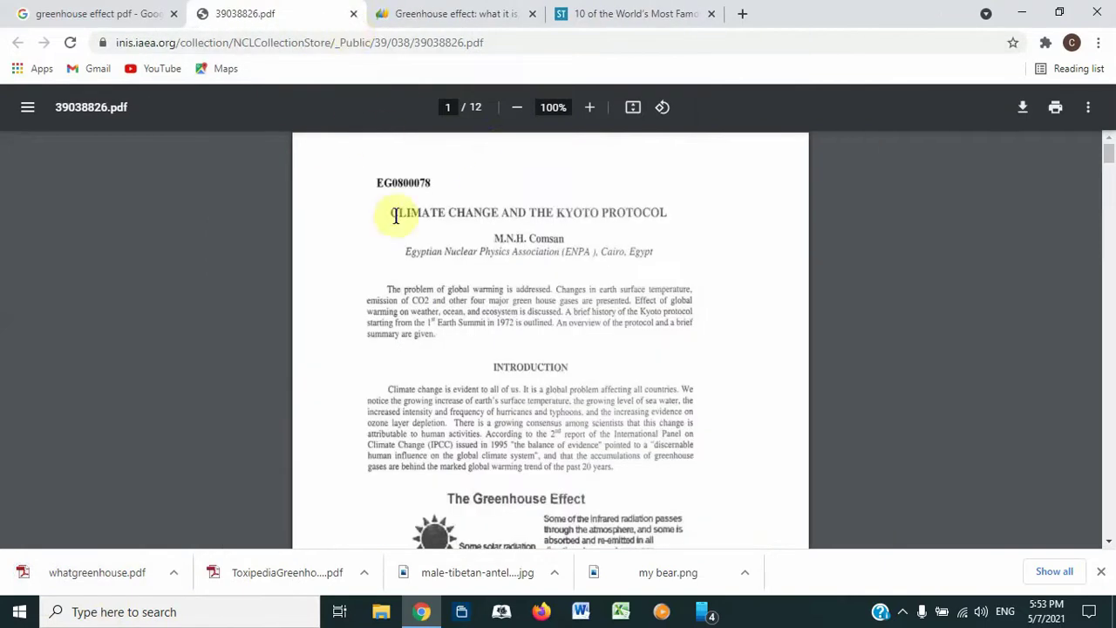
pyautogui.click(1025, 111)
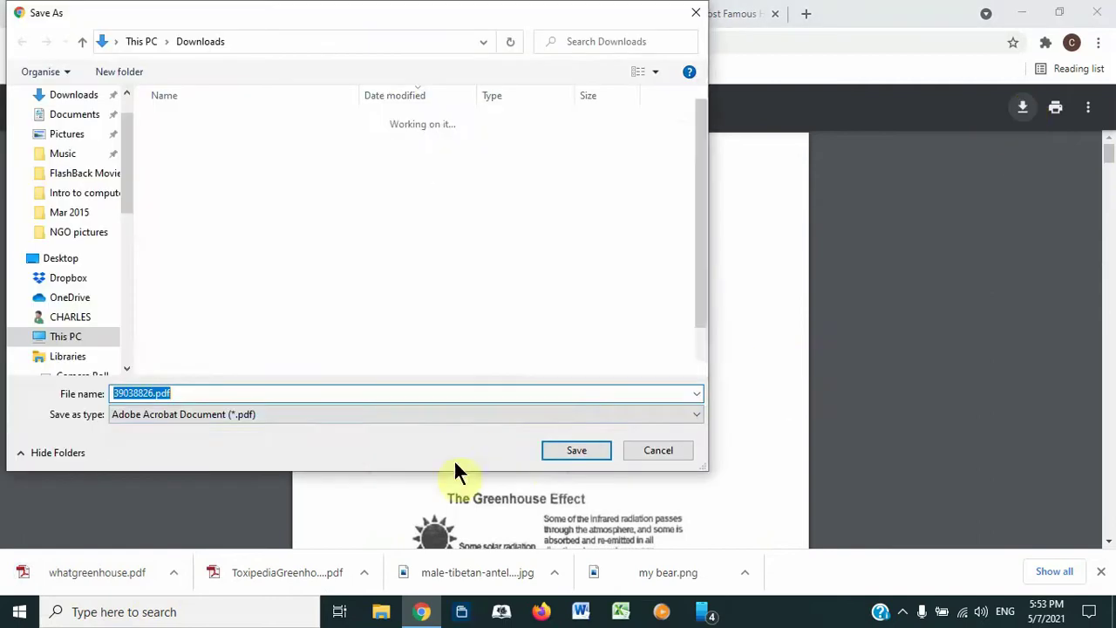
pyautogui.click(554, 450)
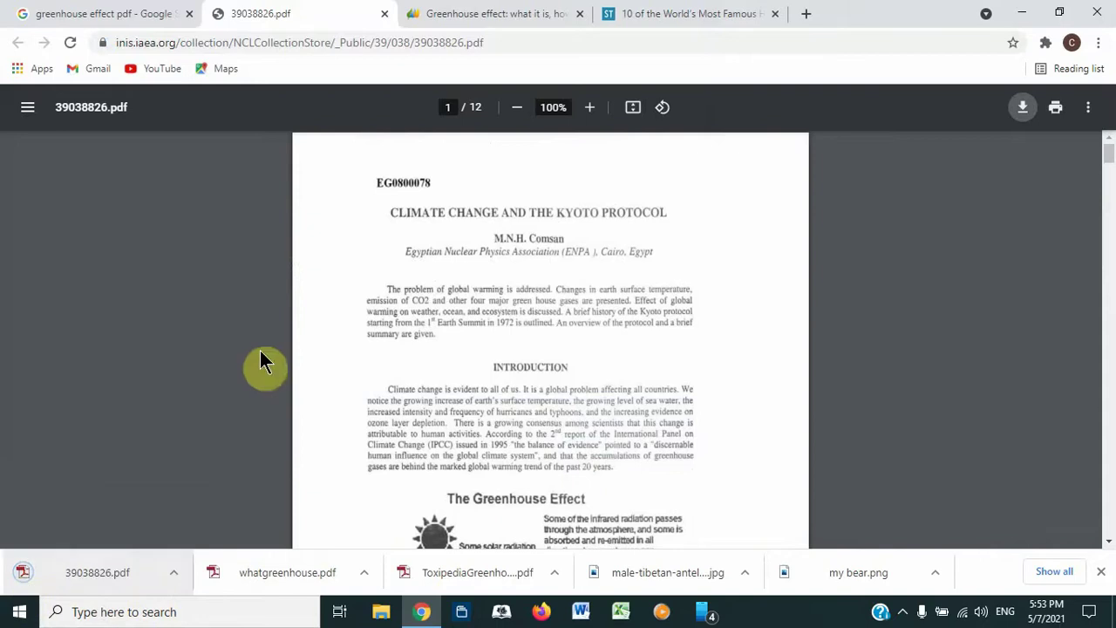
pyautogui.click(383, 15)
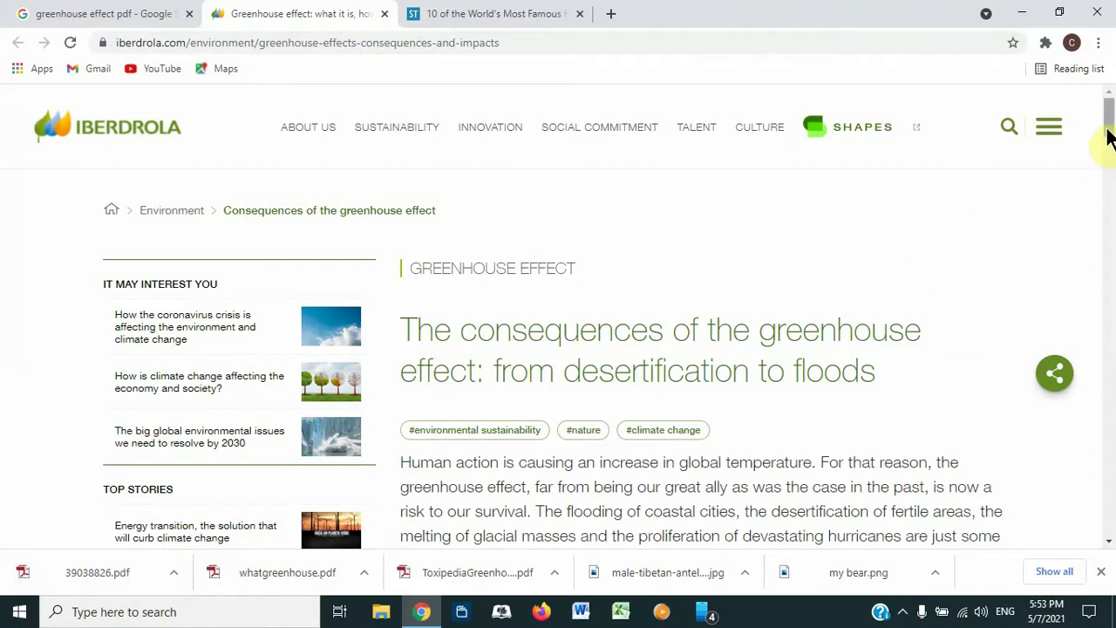
# Scroll the Iberdrola article and trial-select its heading and opening text, then clear the selection.
pyautogui.moveTo(1110, 140)
pyautogui.mouseDown()
pyautogui.moveTo(1109, 188)
pyautogui.moveTo(1108, 140)
pyautogui.mouseUp()
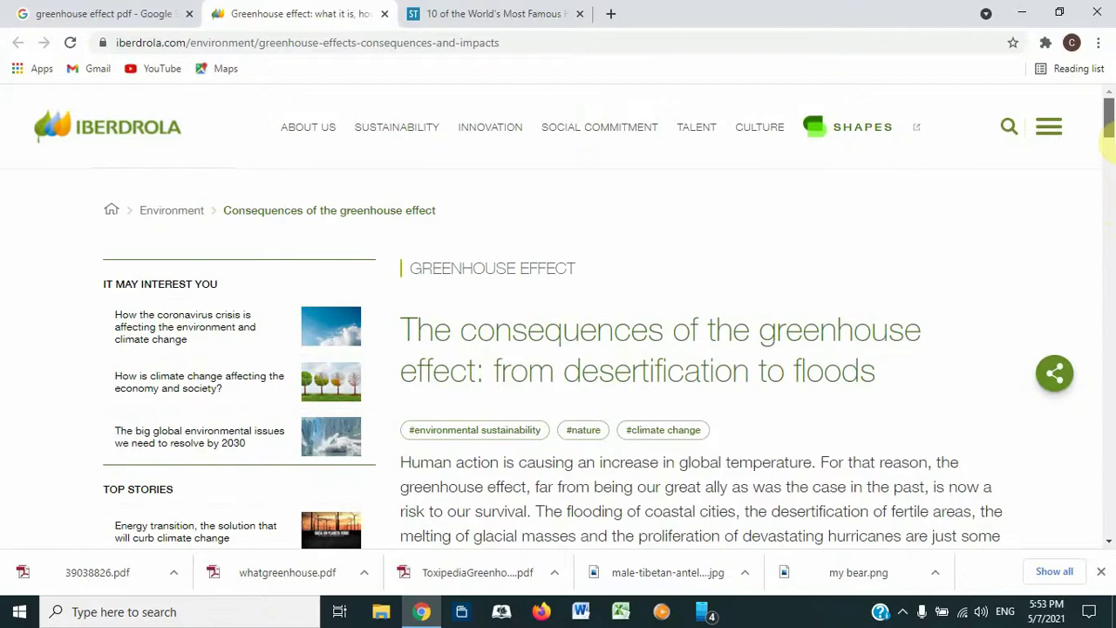
pyautogui.scroll(-4, 1109, 347)
pyautogui.moveTo(1109, 348); pyautogui.dragTo(1111, 141)
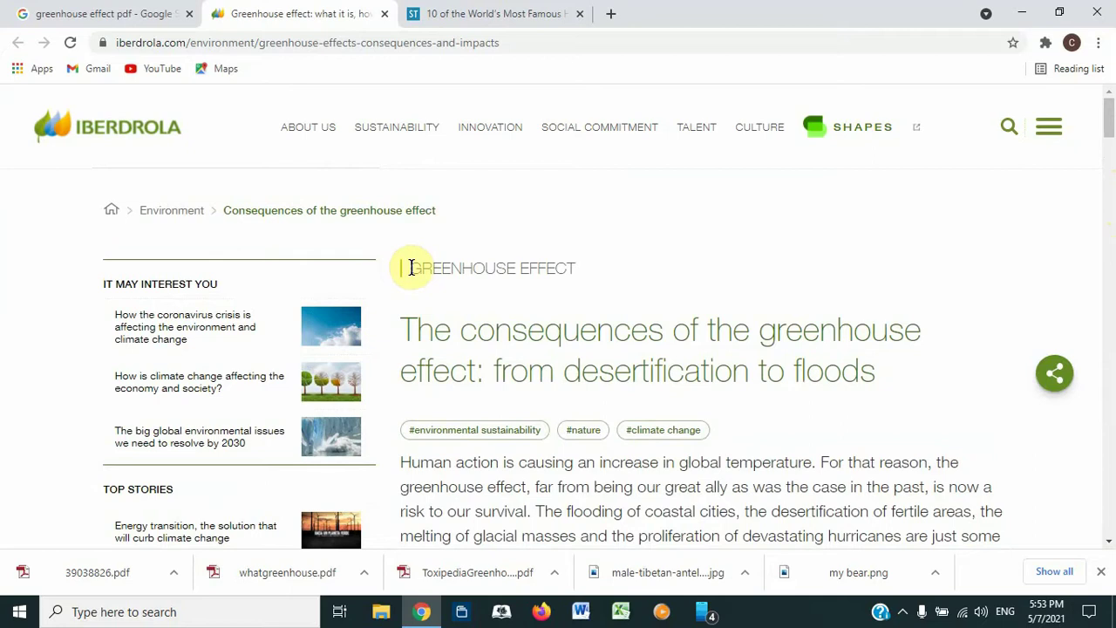
pyautogui.moveTo(410, 268)
pyautogui.mouseDown()
pyautogui.moveTo(528, 289)
pyautogui.moveTo(723, 361)
pyautogui.moveTo(890, 462)
pyautogui.moveTo(932, 585)
pyautogui.moveTo(905, 376)
pyautogui.moveTo(843, 222)
pyautogui.moveTo(867, 304)
pyautogui.moveTo(870, 153)
pyautogui.moveTo(892, 116)
pyautogui.moveTo(895, 75)
pyautogui.mouseUp()
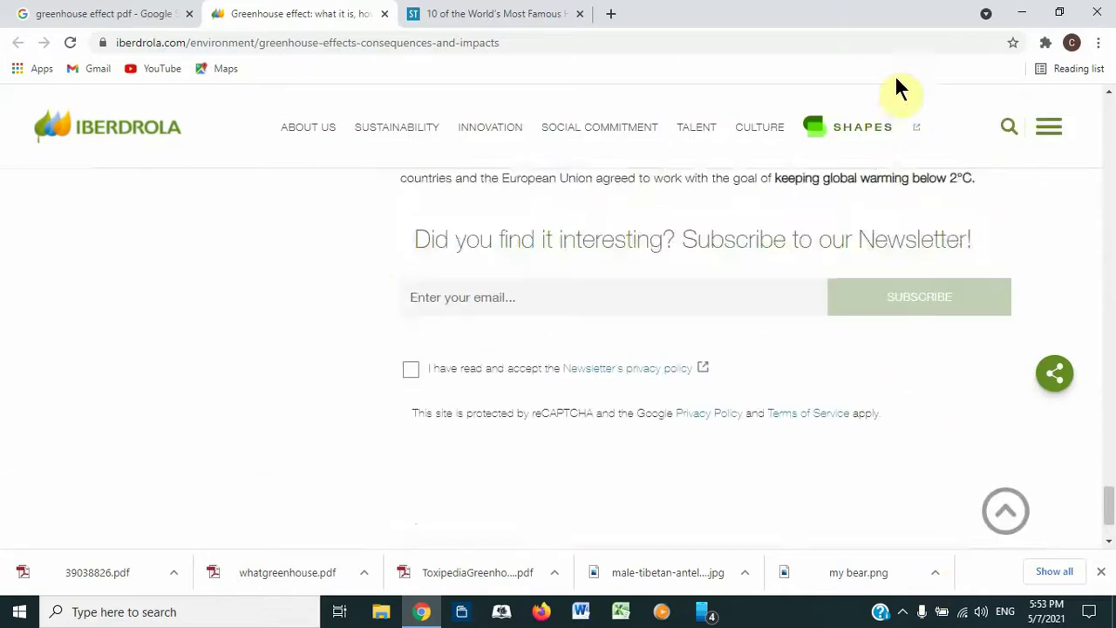
pyautogui.scroll(5, 926, 238)
pyautogui.moveTo(923, 314); pyautogui.dragTo(980, 208)
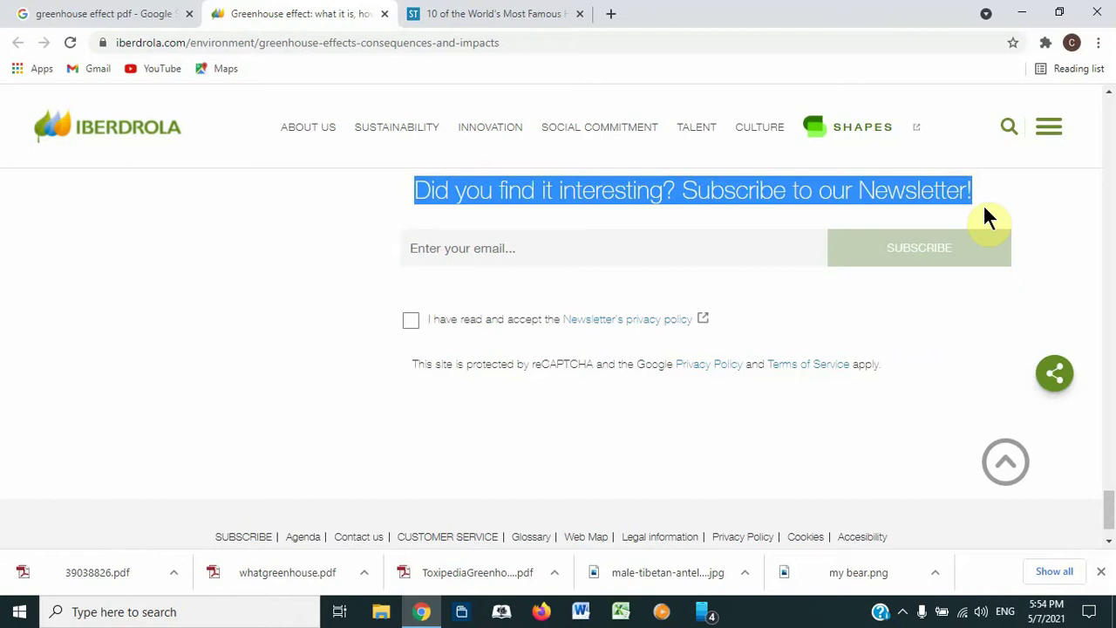
pyautogui.click(984, 209)
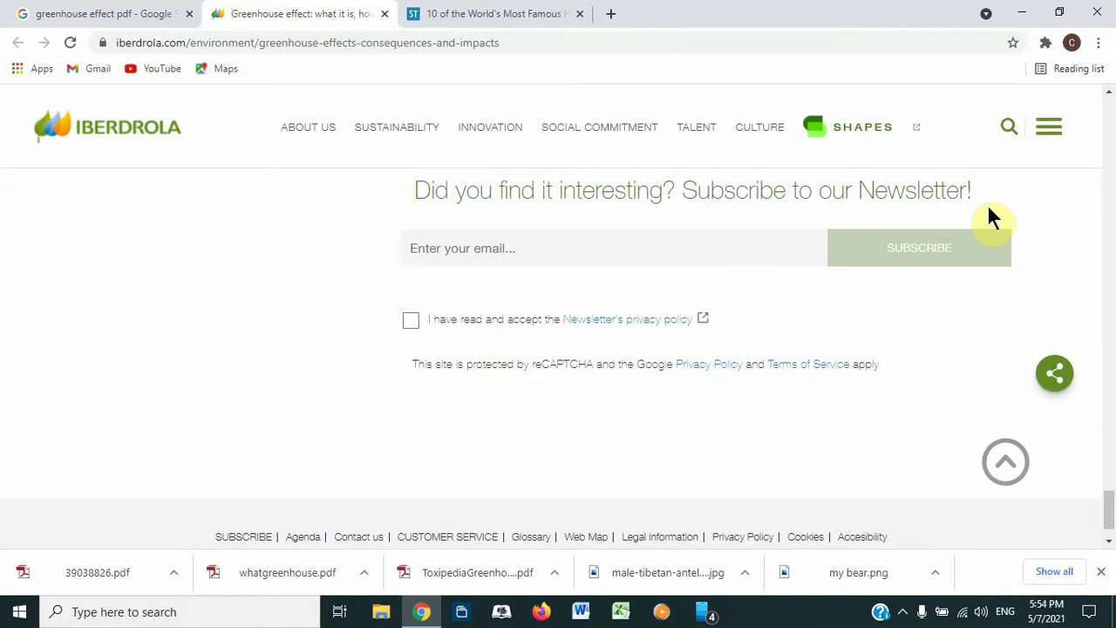
# Select the article text from GREENHOUSE EFFECT downward and copy it to the clipboard.
pyautogui.moveTo(1109, 515); pyautogui.dragTo(1109, 124)
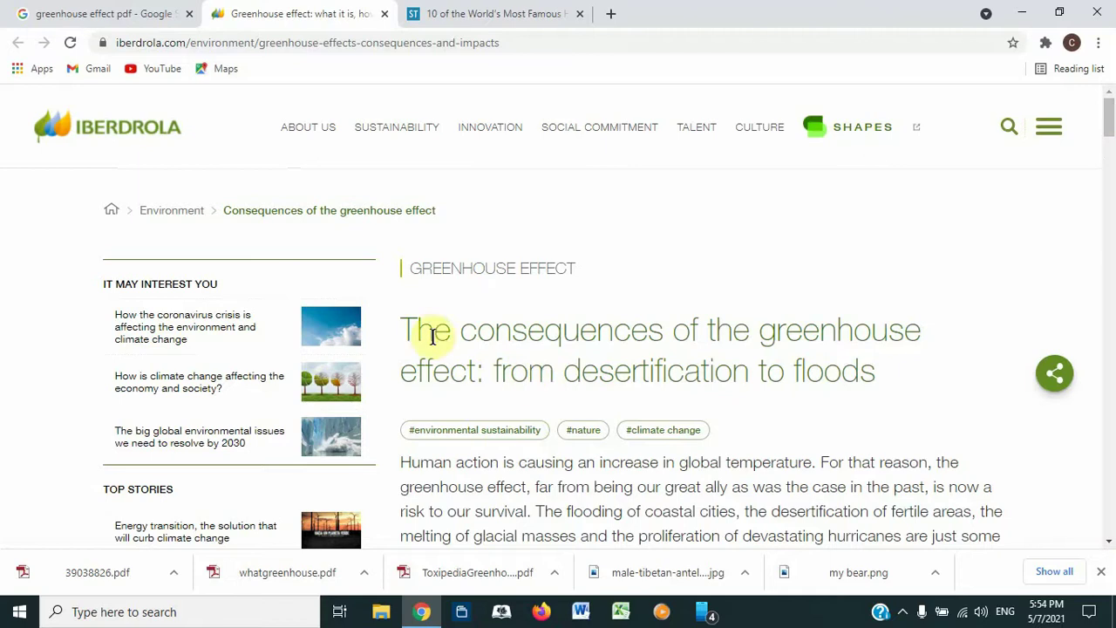
pyautogui.moveTo(410, 260); pyautogui.dragTo(759, 534)
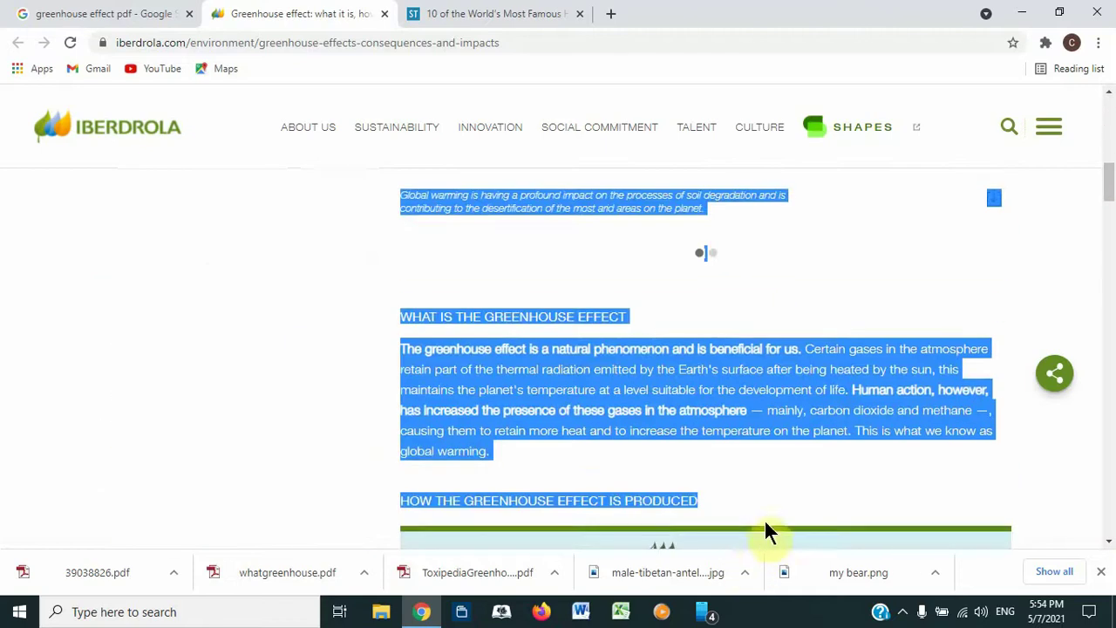
pyautogui.scroll(-10, 855, 535)
pyautogui.moveTo(853, 365); pyautogui.dragTo(1001, 266)
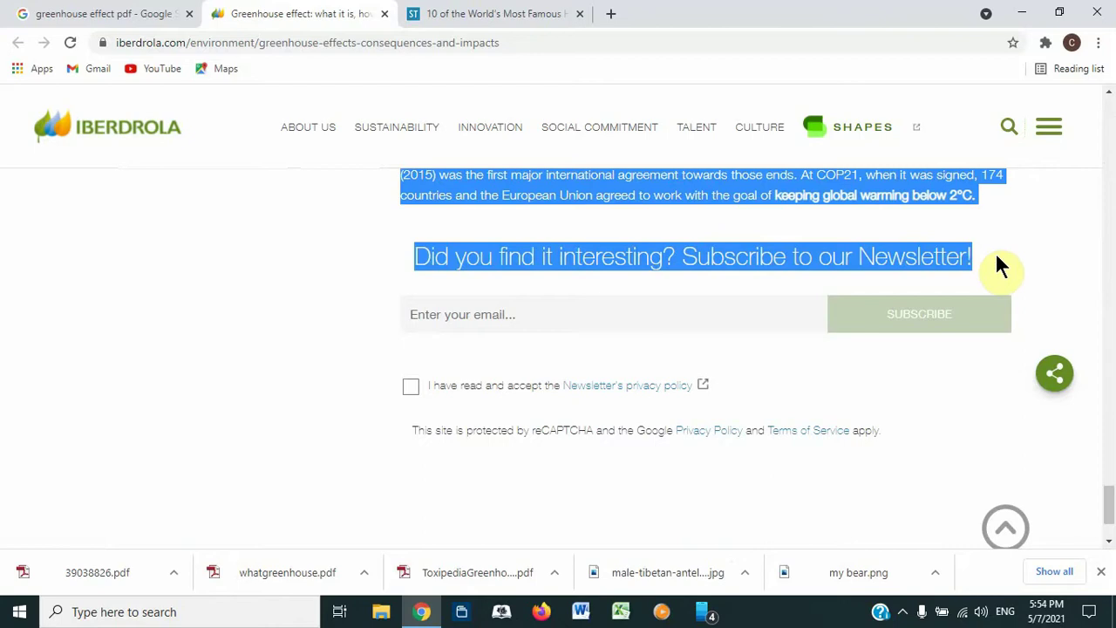
pyautogui.click(1109, 90)
pyautogui.click(1109, 91)
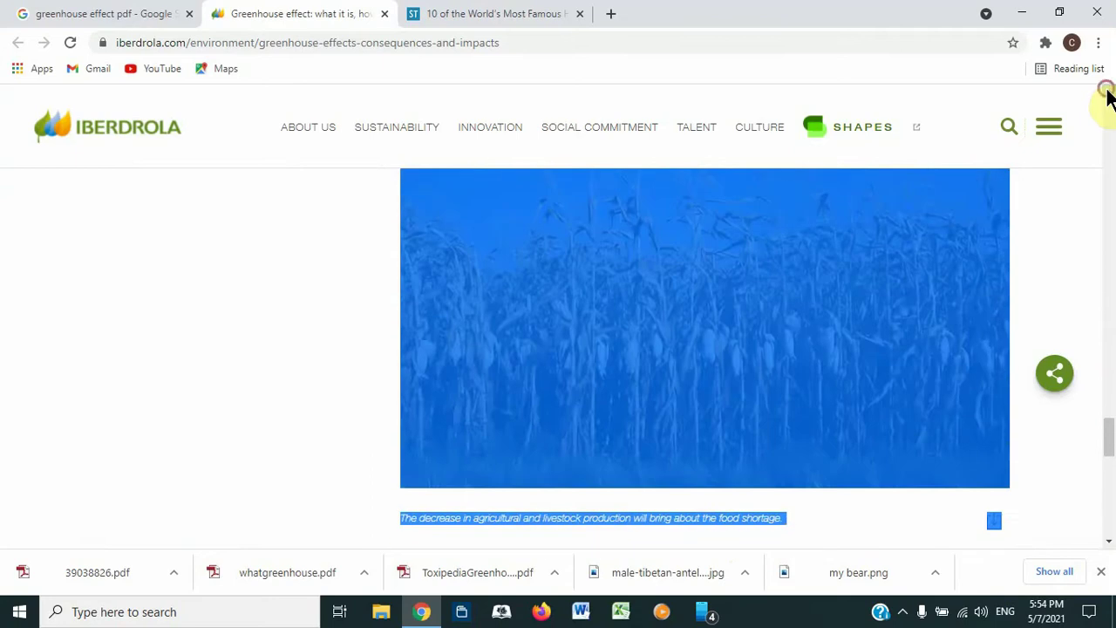
pyautogui.click(1108, 91)
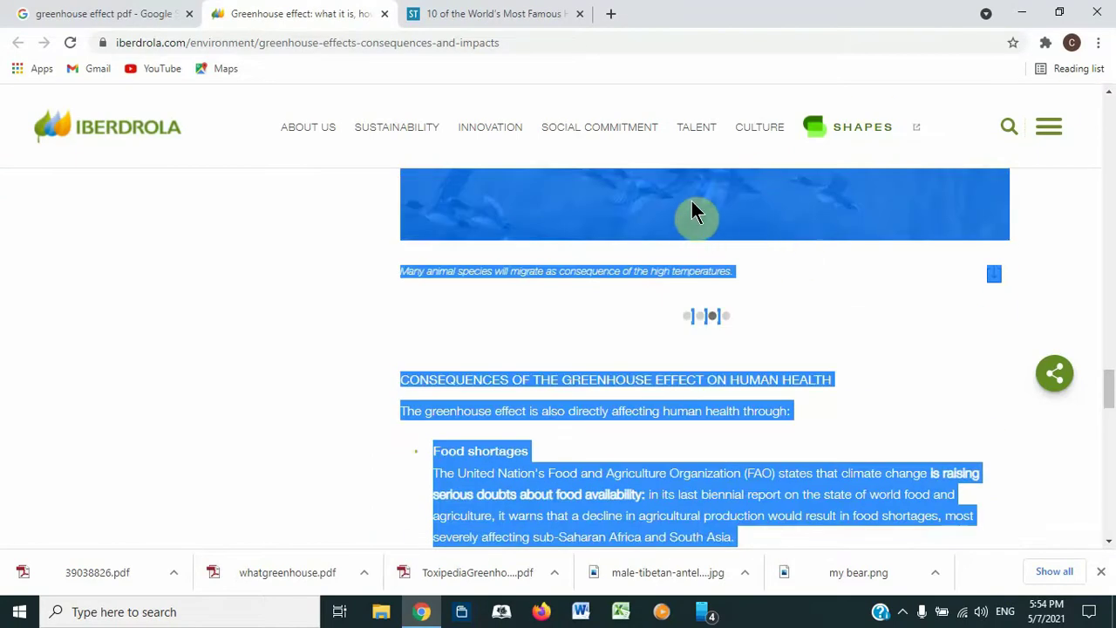
pyautogui.rightClick(695, 212)
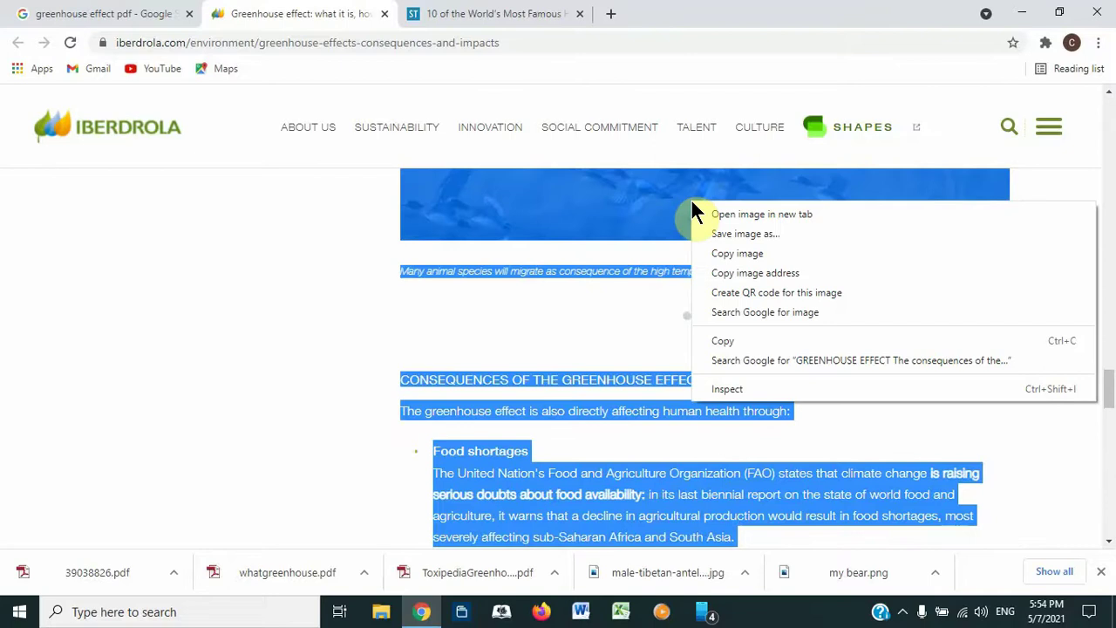
pyautogui.click(716, 341)
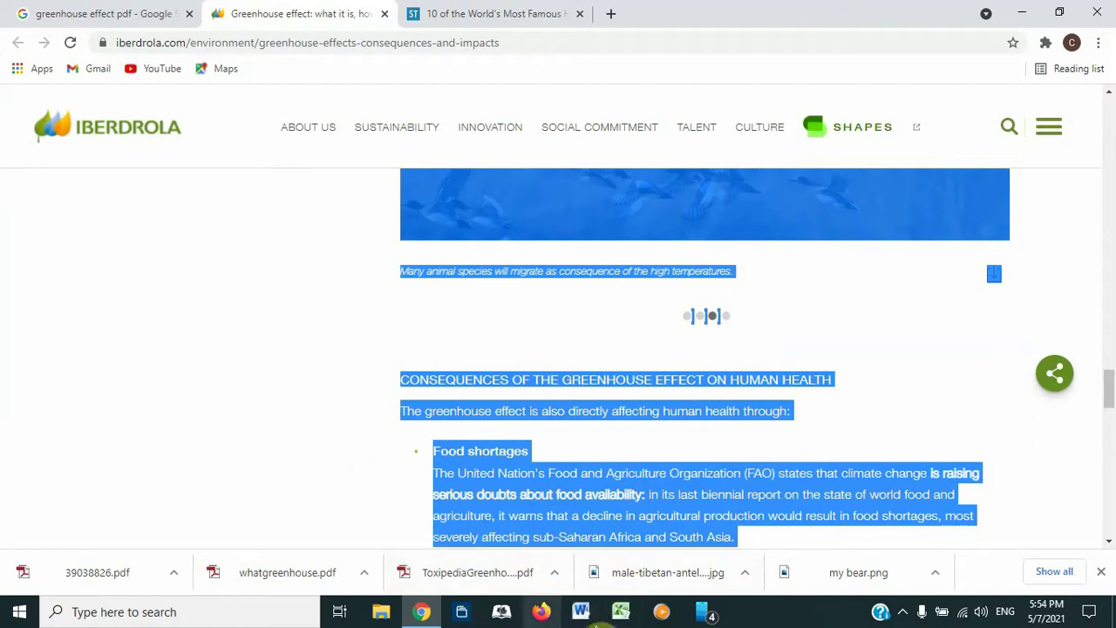
# Launch Word, dismiss the Office activation notice, and maximize the blank Document1 window.
pyautogui.click(580, 613)
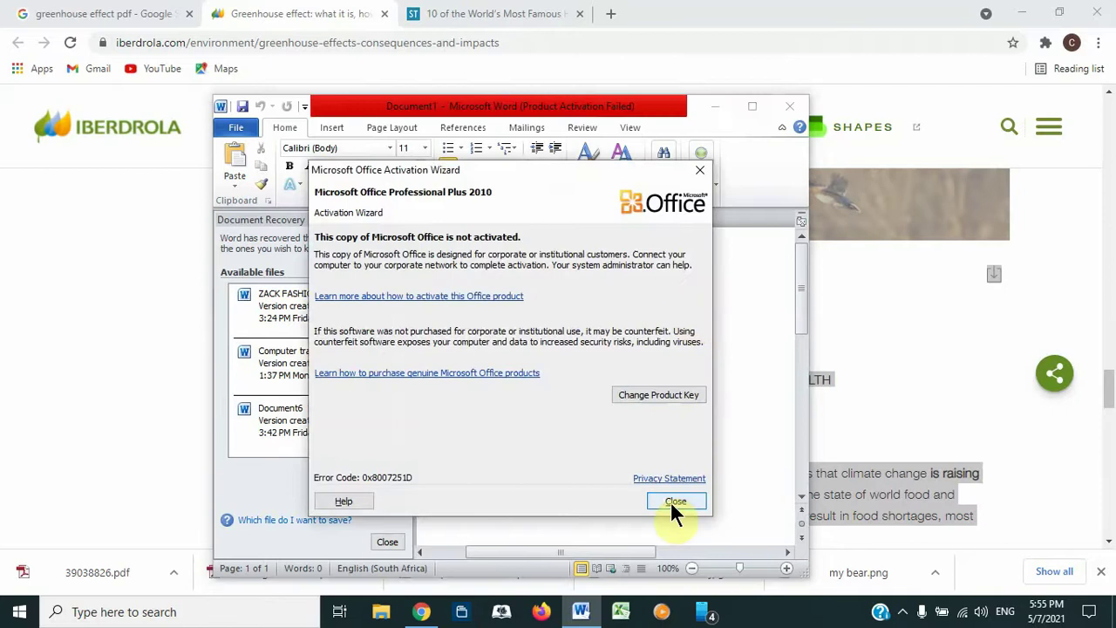
pyautogui.click(672, 502)
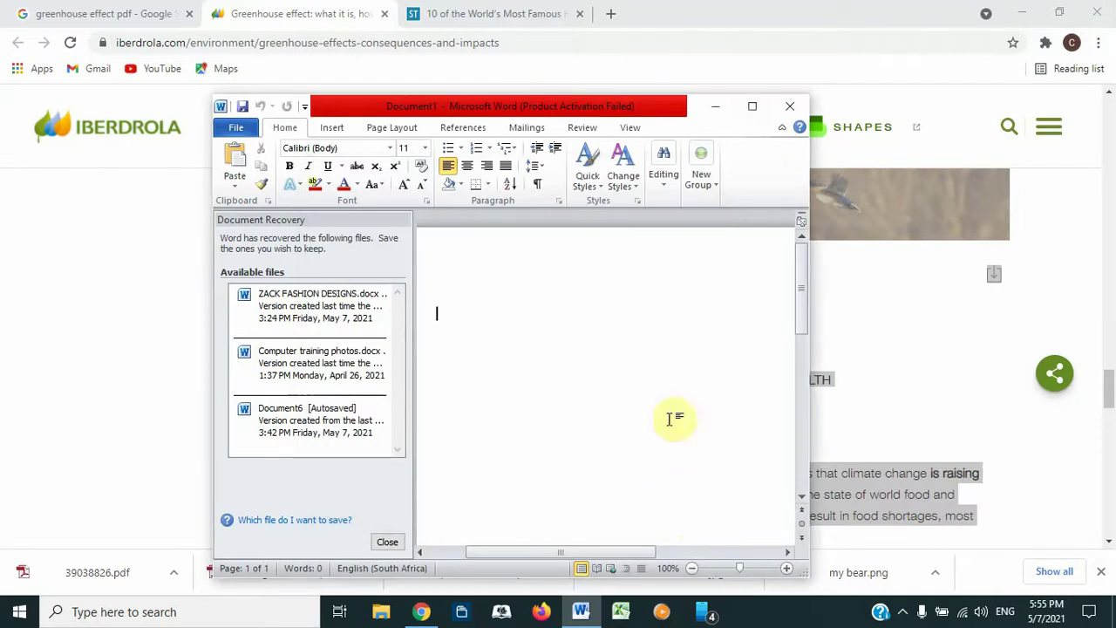
pyautogui.click(752, 107)
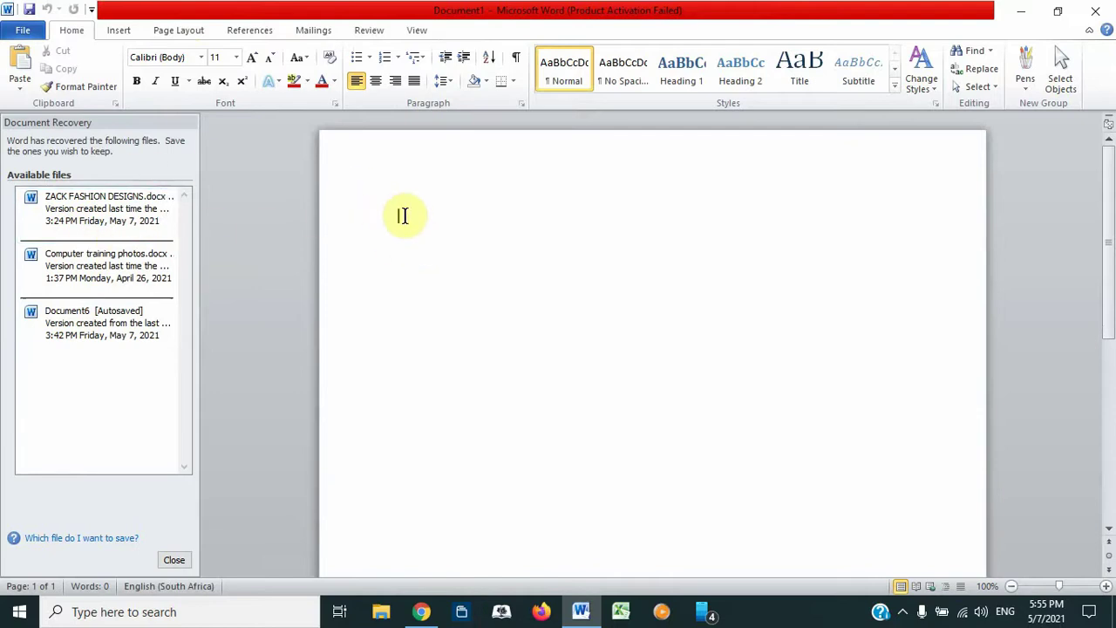
# Paste the Iberdrola article into Document1 using Keep Source Formatting and return to the top.
pyautogui.rightClick(405, 218)
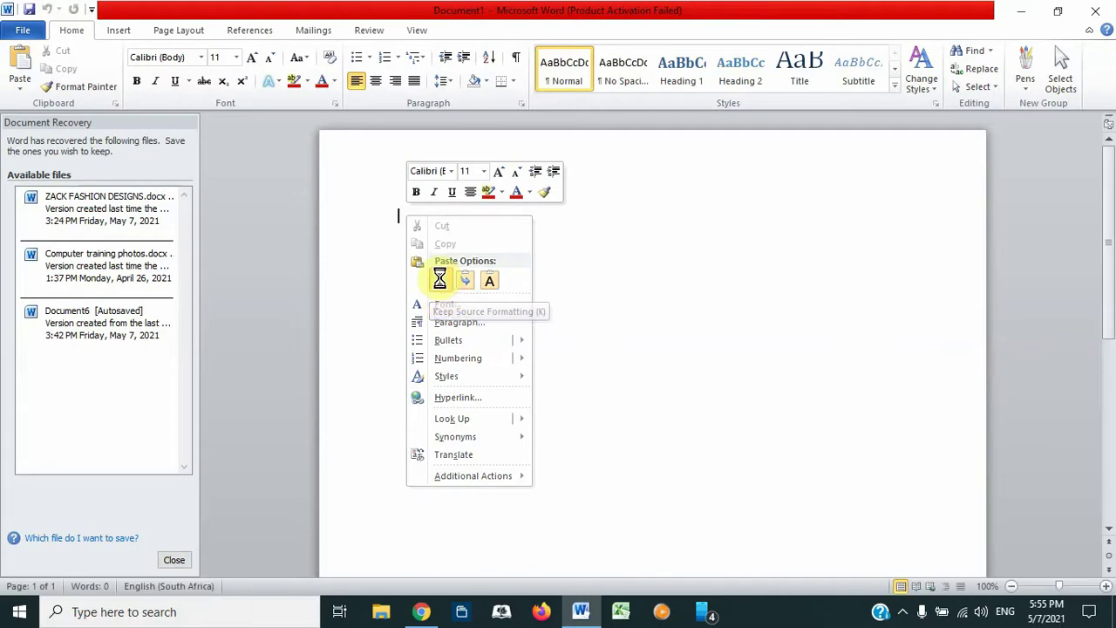
pyautogui.click(440, 279)
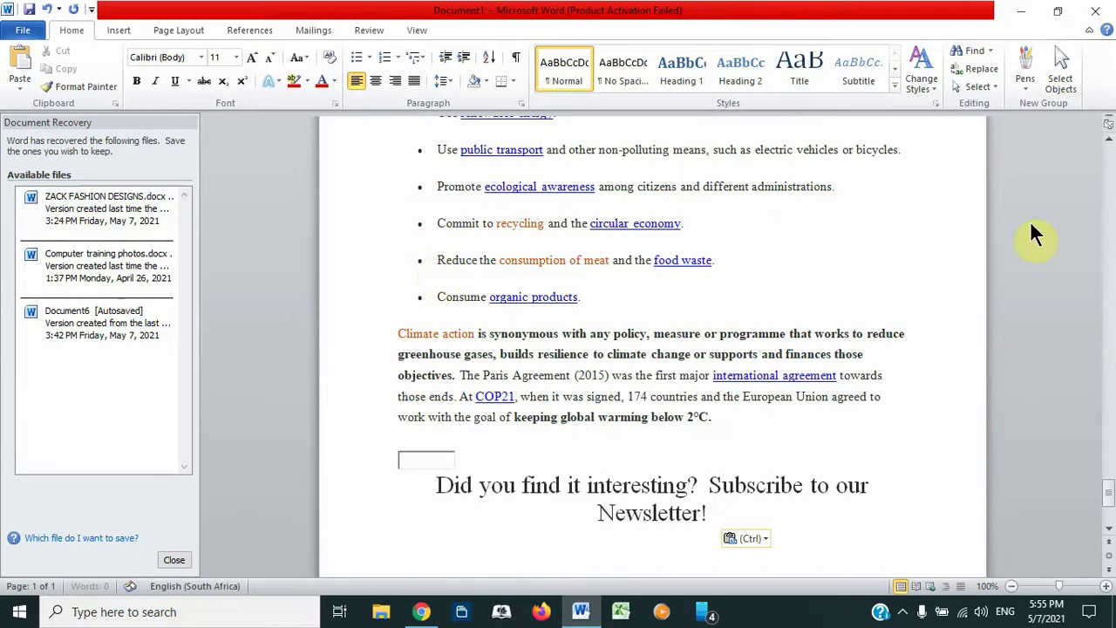
pyautogui.moveTo(1112, 501); pyautogui.dragTo(1106, 159)
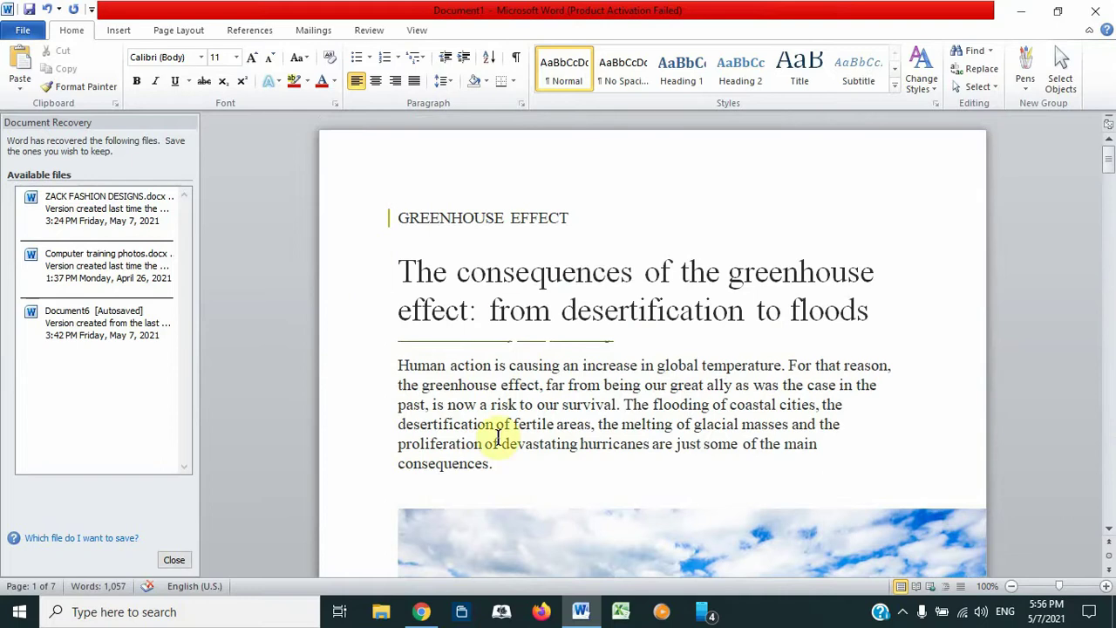
# Save the document to the Desktop as GREENHOUSE EFFECT.docx, then minimize Word.
pyautogui.click(21, 33)
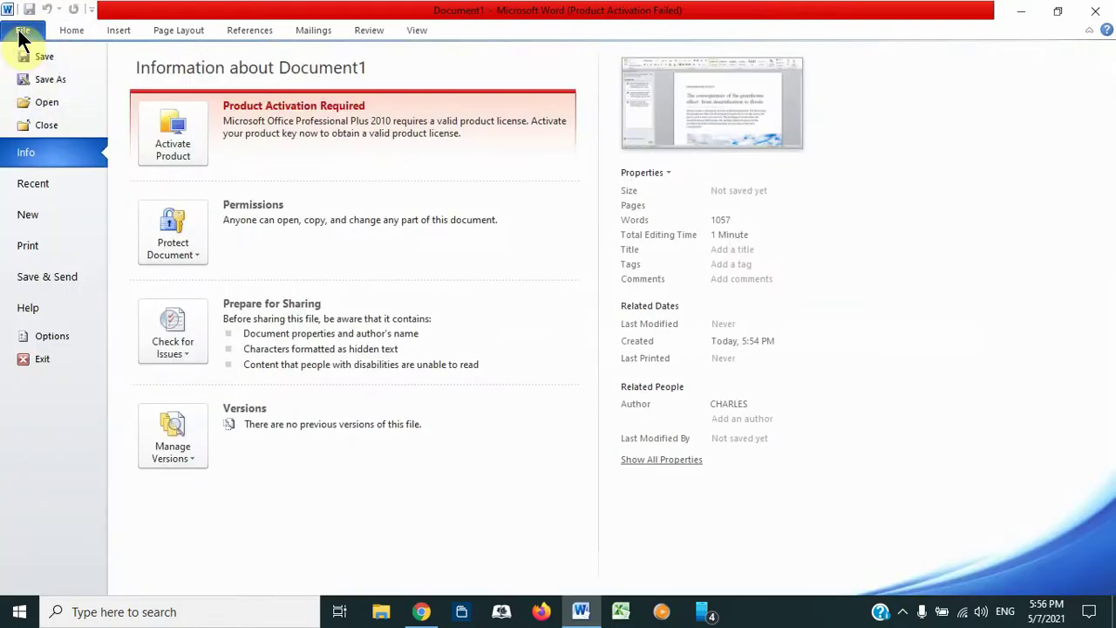
pyautogui.click(35, 78)
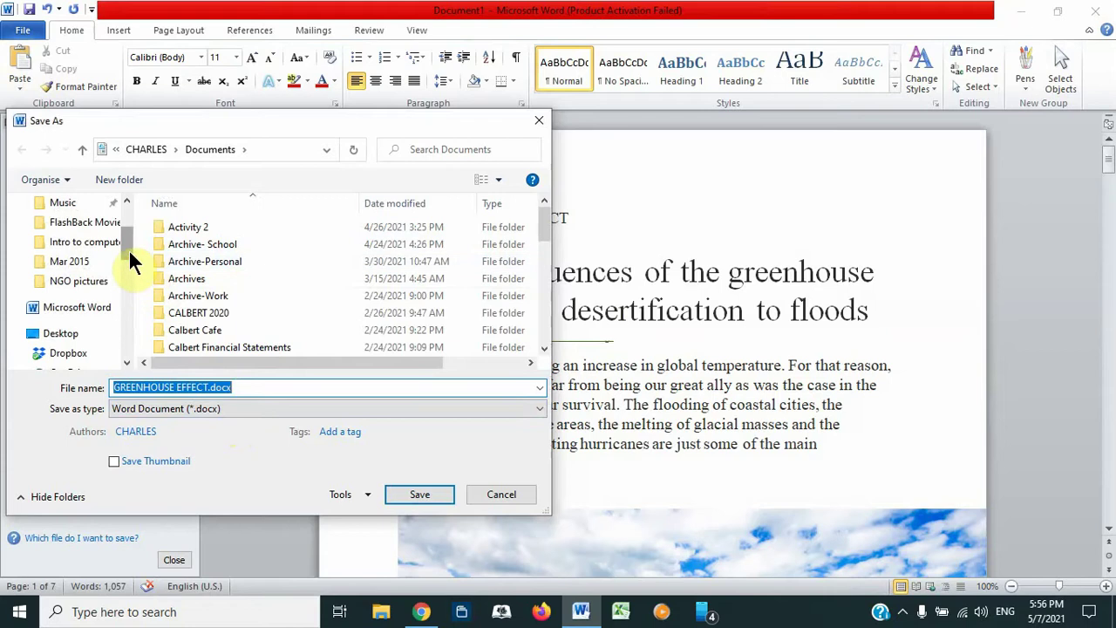
pyautogui.moveTo(129, 249); pyautogui.dragTo(126, 214)
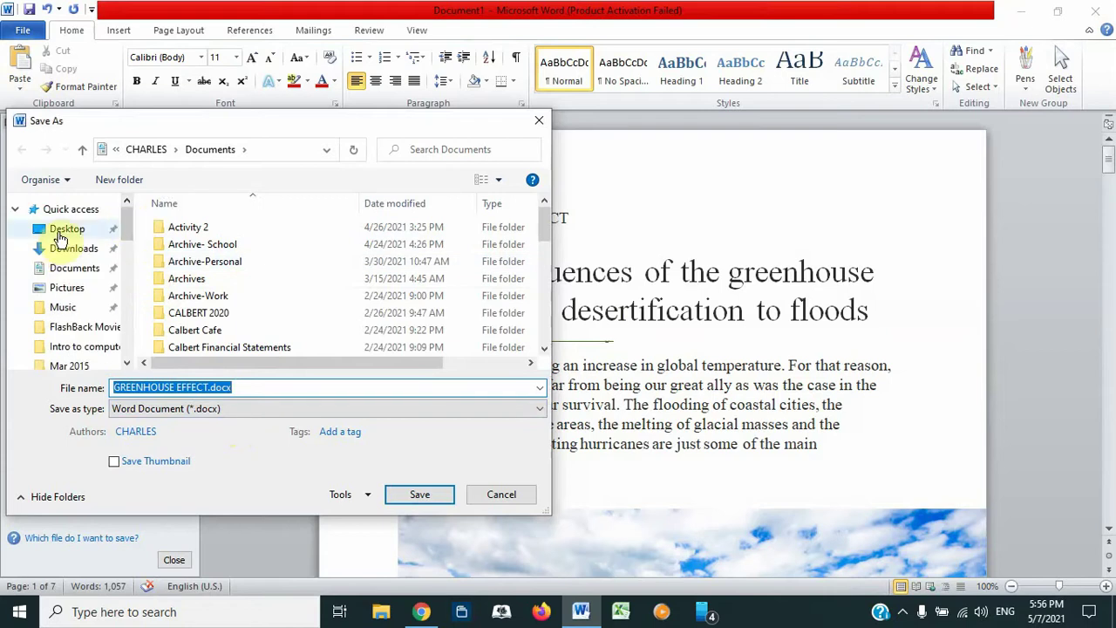
pyautogui.click(61, 232)
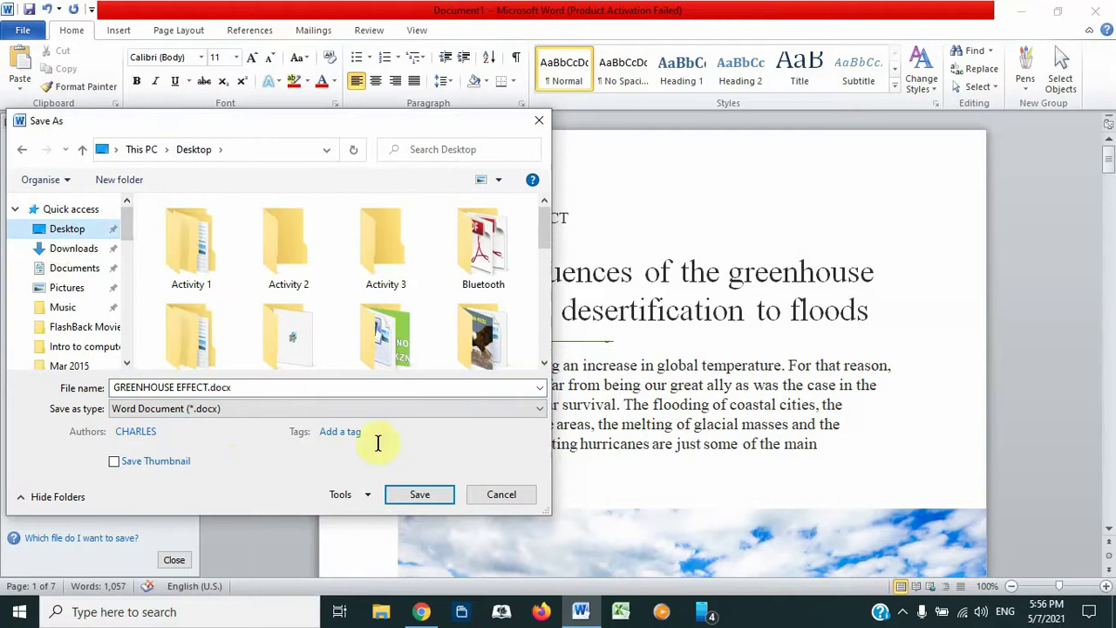
pyautogui.click(411, 495)
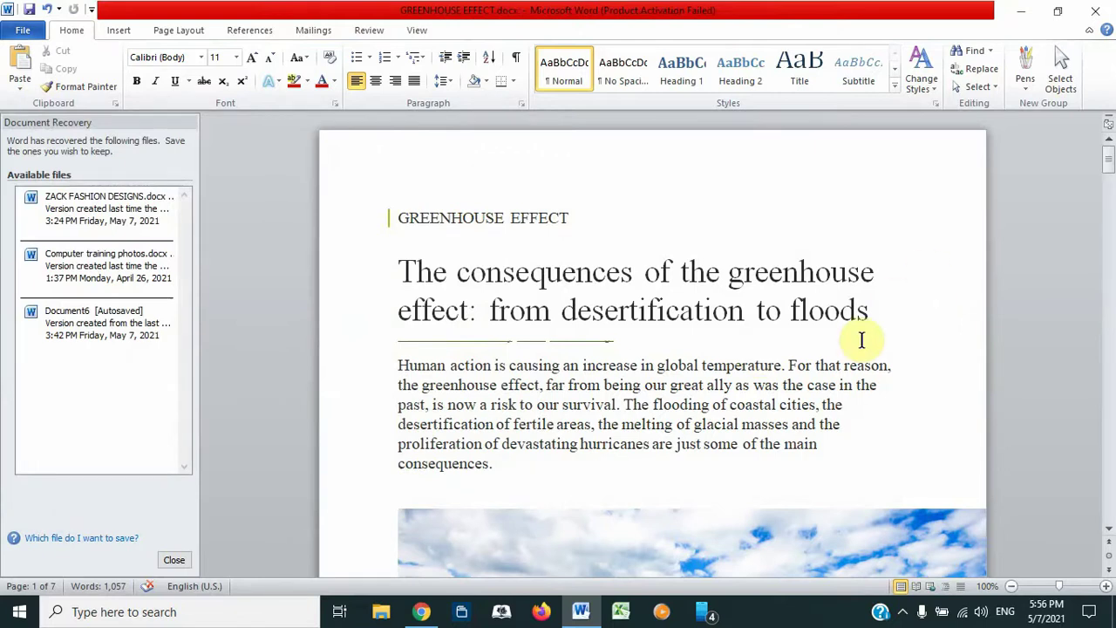
pyautogui.click(1019, 18)
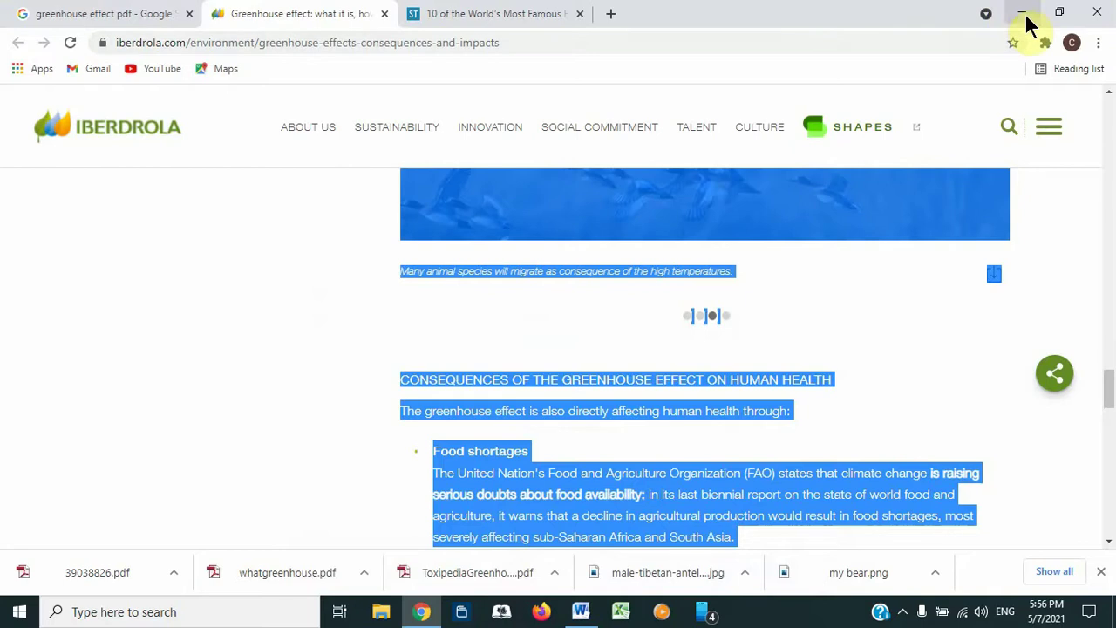
# Minimize Chrome and reopen GREENHOUSE EFFECT.docx from the desktop.
pyautogui.click(1026, 19)
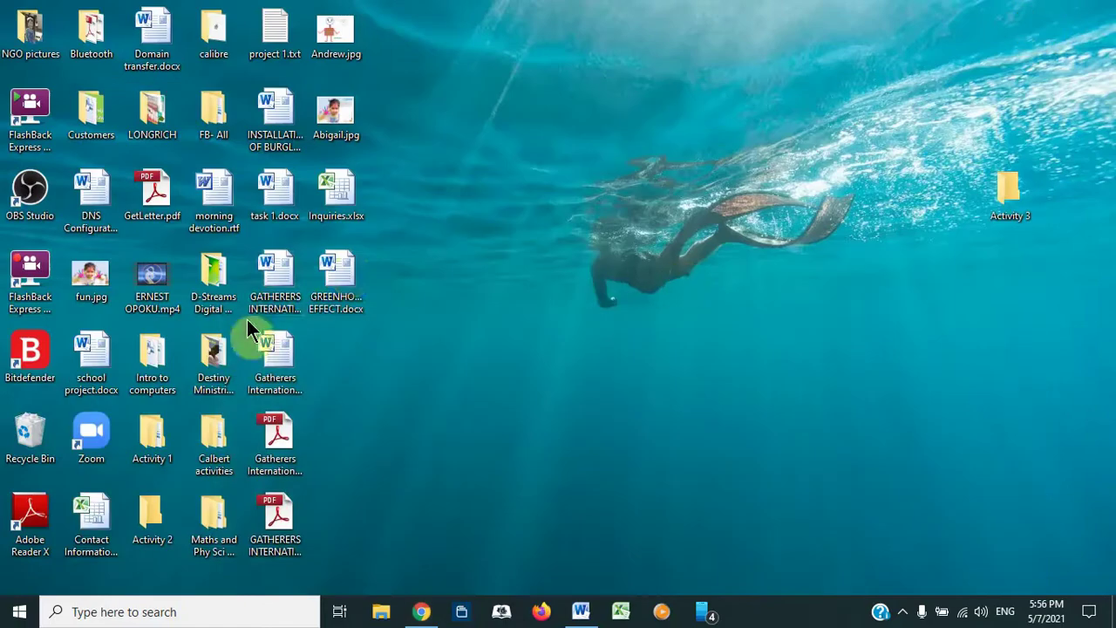
pyautogui.doubleClick(336, 281)
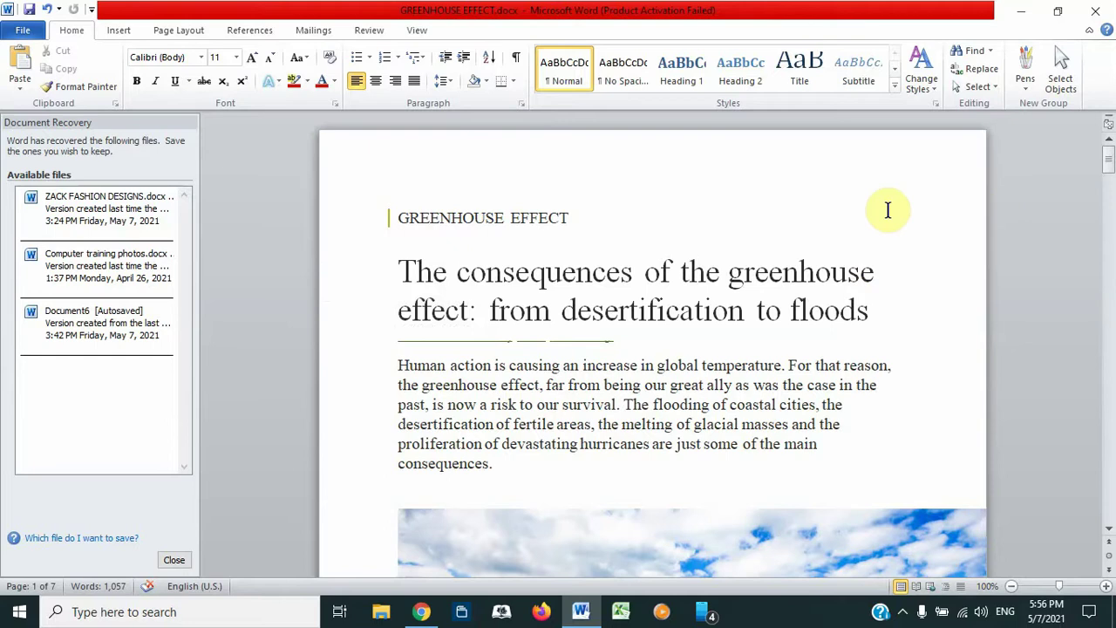
# Close Word, keeping the recovered files to view later, and bring Chrome back up.
pyautogui.click(1101, 25)
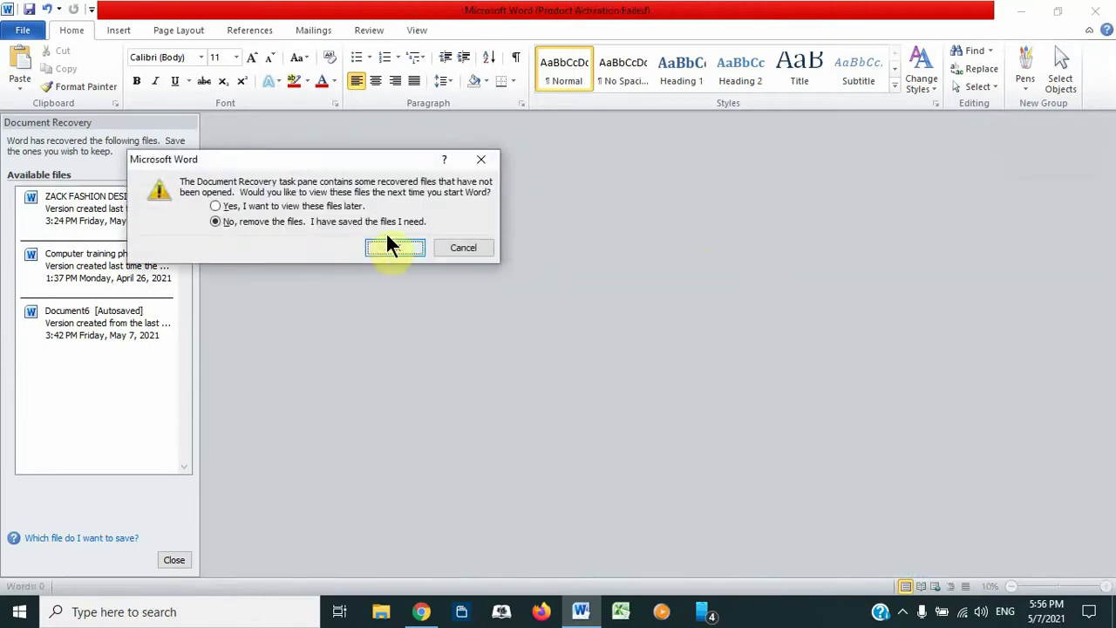
pyautogui.click(215, 208)
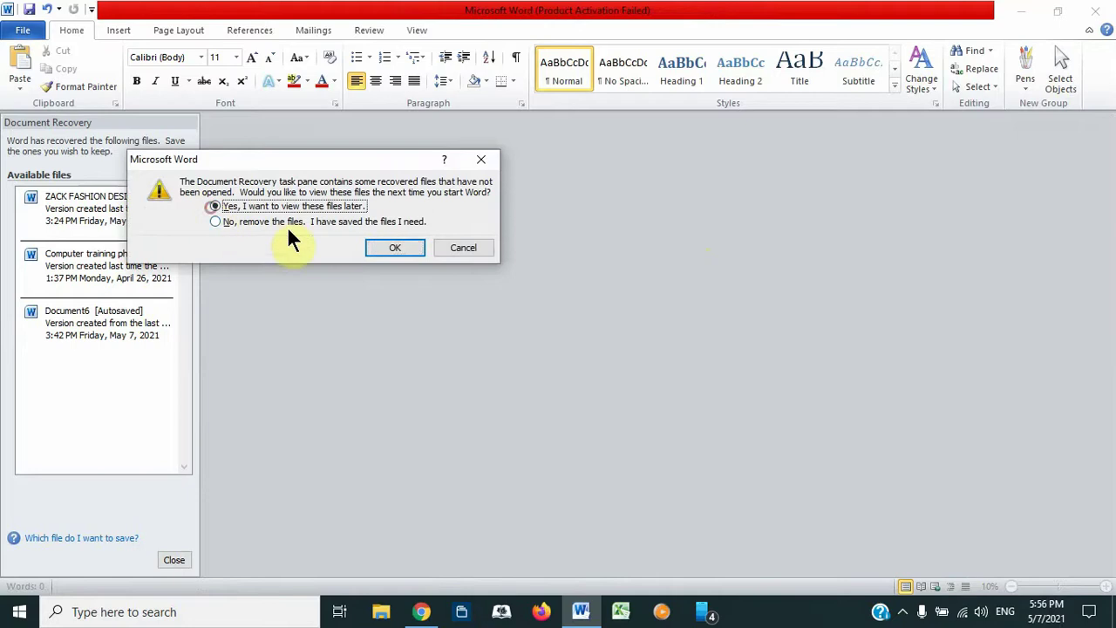
pyautogui.click(388, 250)
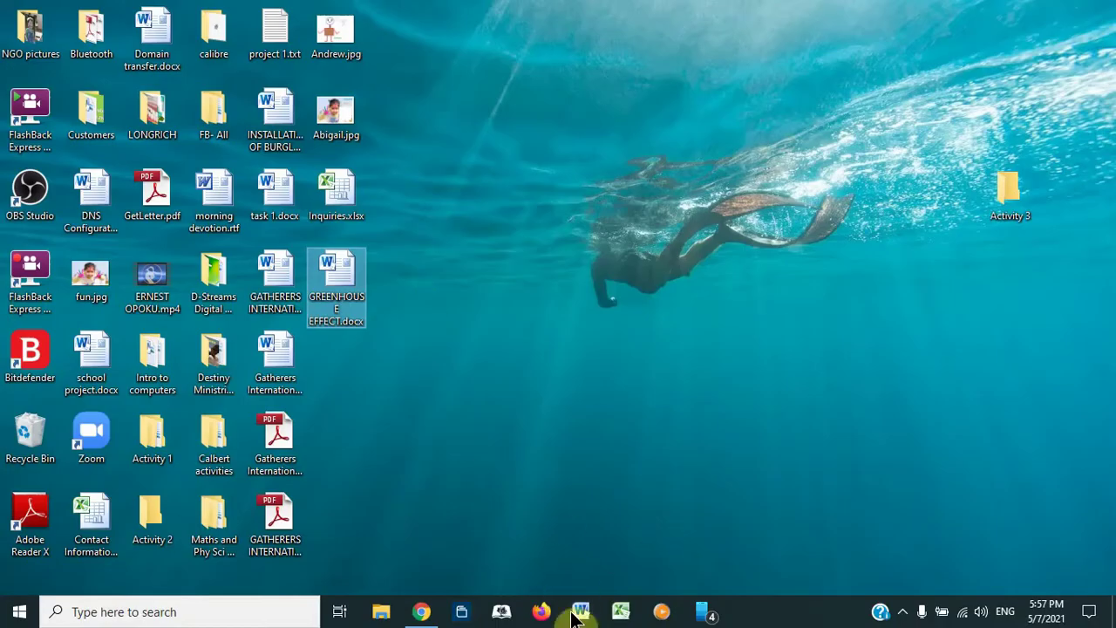
pyautogui.click(422, 611)
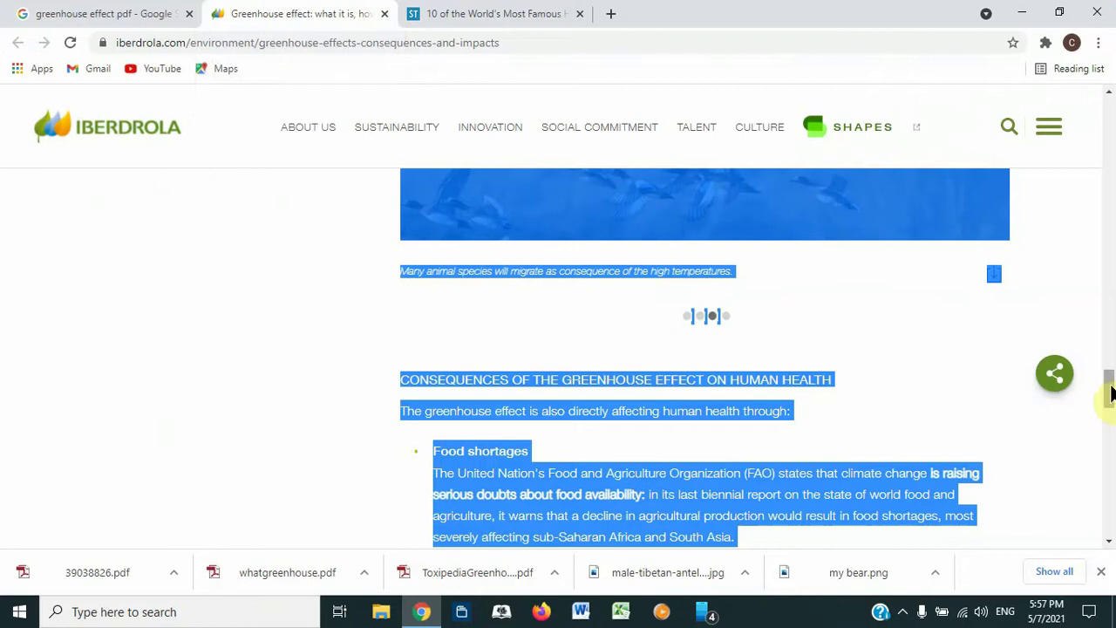
# Close the Iberdrola tab, return to the top of the 'greenhouse effect pdf' results, and select the query.
pyautogui.moveTo(1110, 395); pyautogui.dragTo(1096, 104)
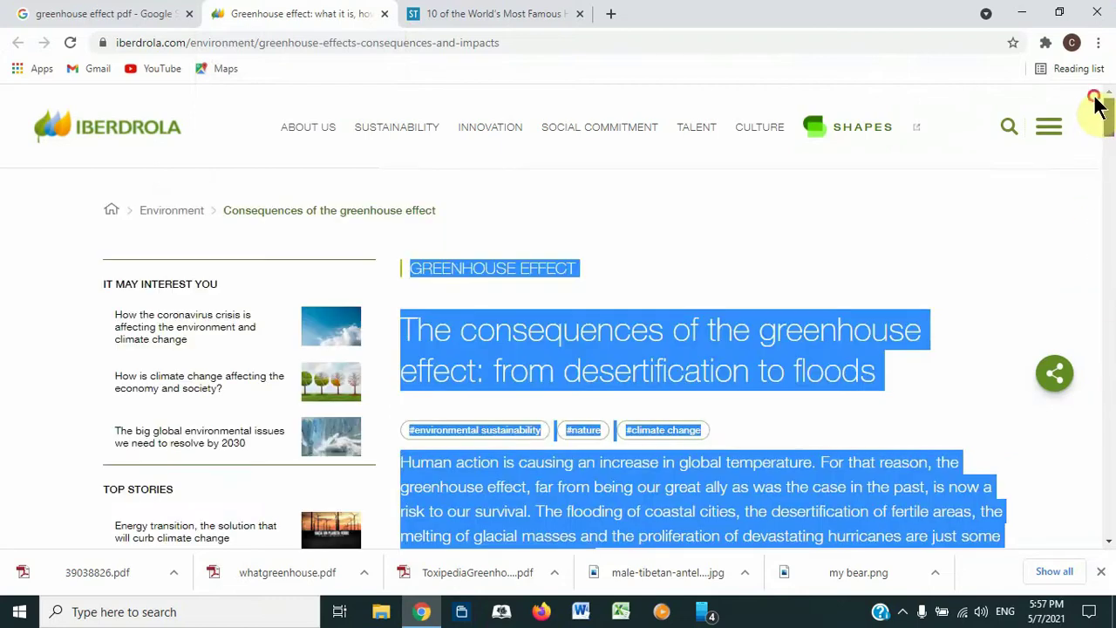
pyautogui.click(385, 14)
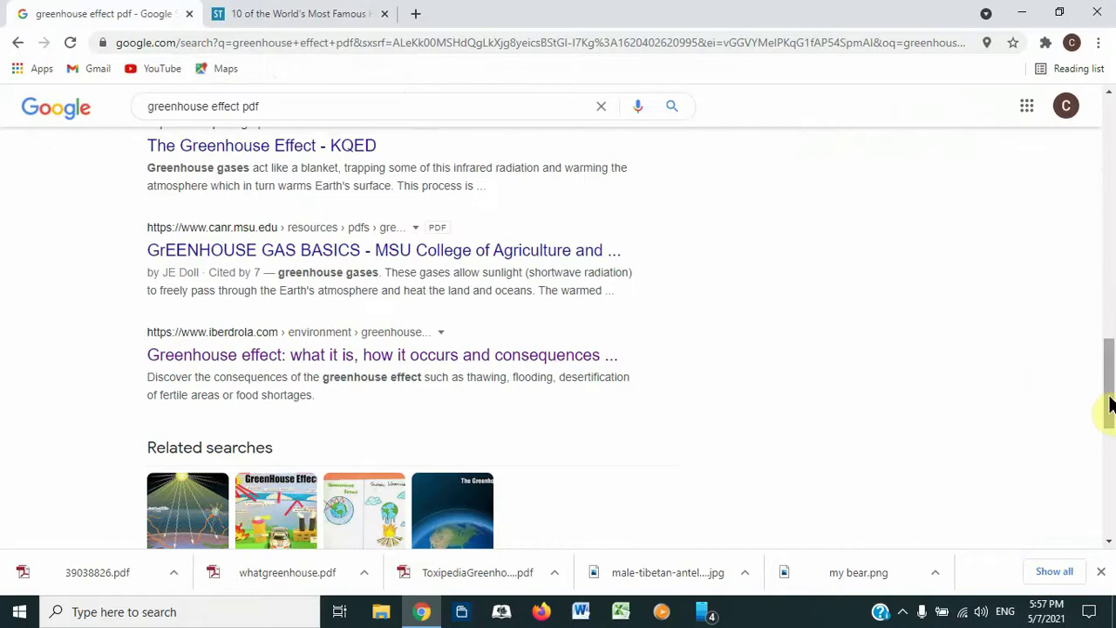
pyautogui.moveTo(1109, 406); pyautogui.dragTo(1110, 131)
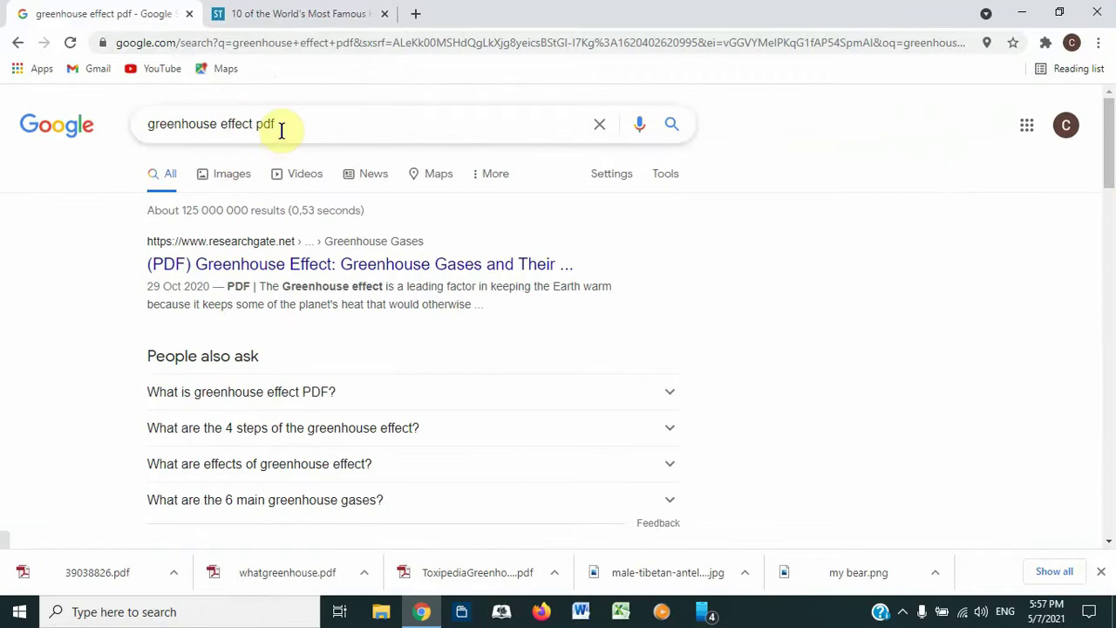
pyautogui.moveTo(281, 129); pyautogui.dragTo(126, 150)
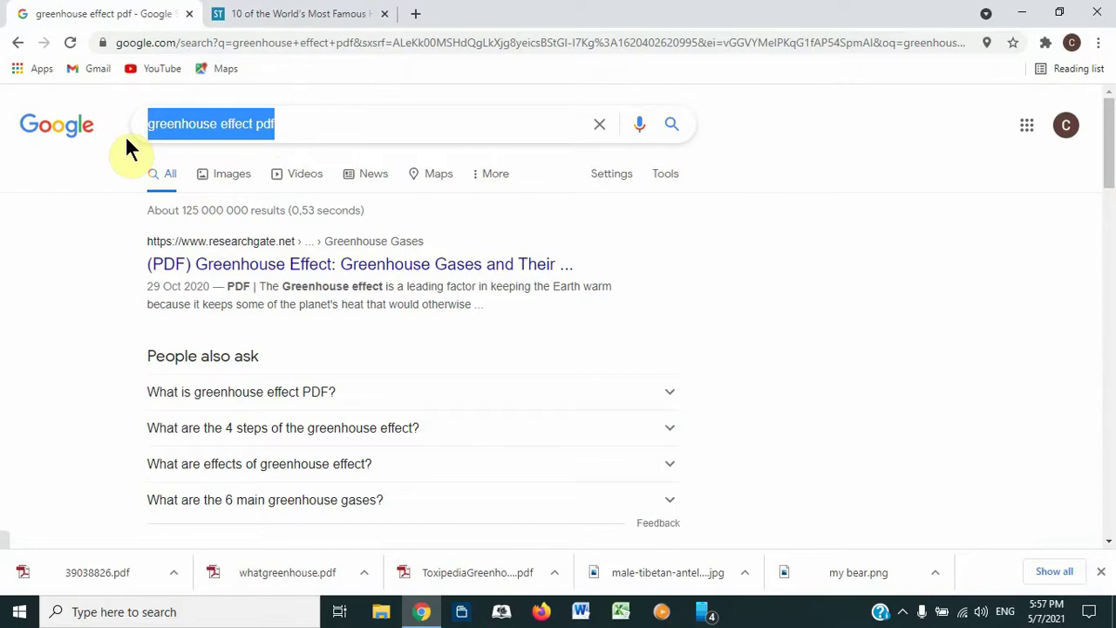
# Search Google for 'harvard university' and browse the results, including the Harvard Business School Online ad.
pyautogui.write('harvard ui')
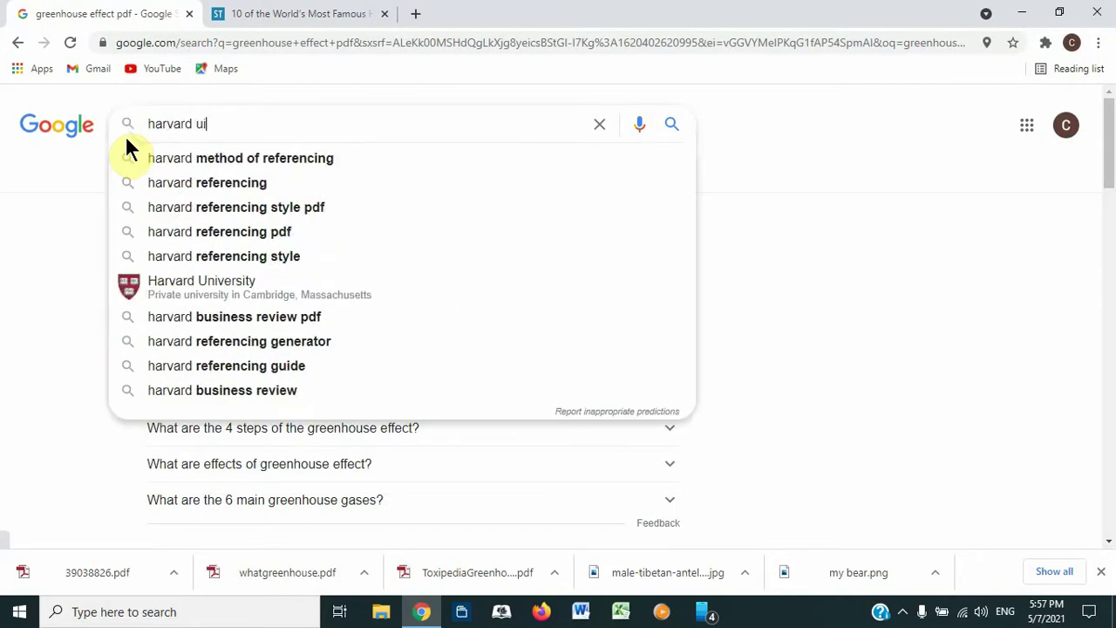
pyautogui.press('BackSpace')
pyautogui.write('n')
pyautogui.press('BackSpace')
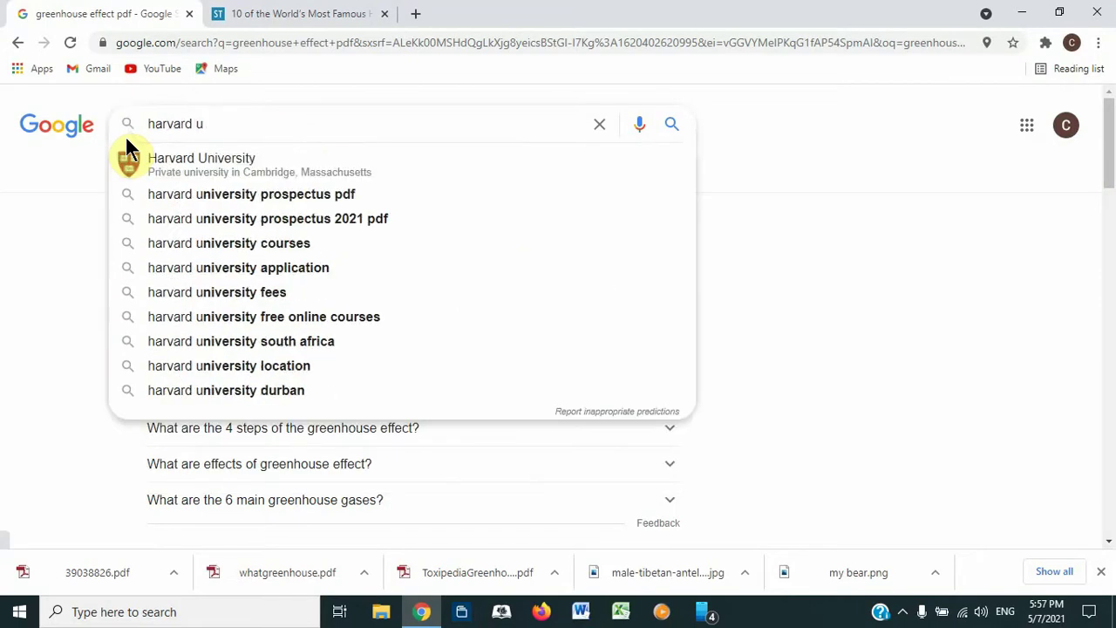
pyautogui.click(202, 157)
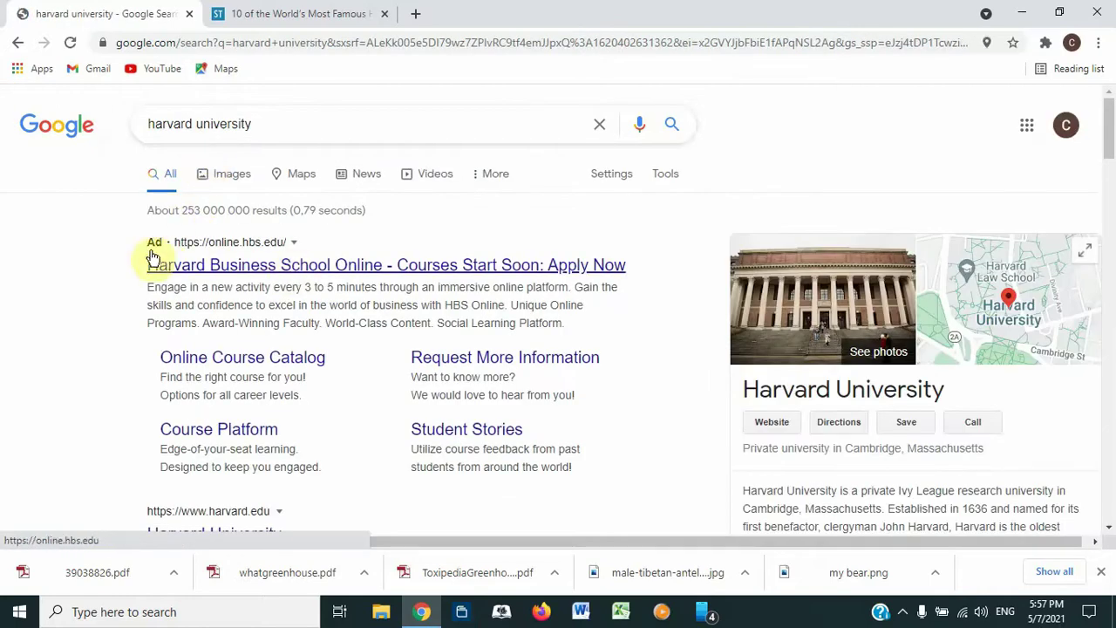
pyautogui.click(246, 251)
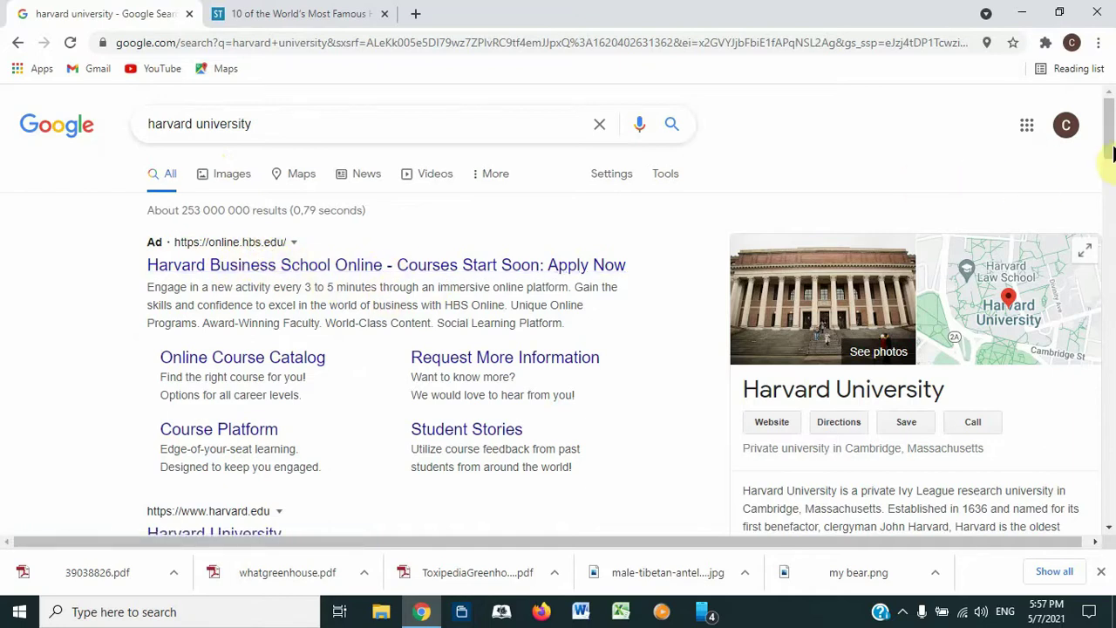
pyautogui.moveTo(1109, 140); pyautogui.dragTo(1109, 177)
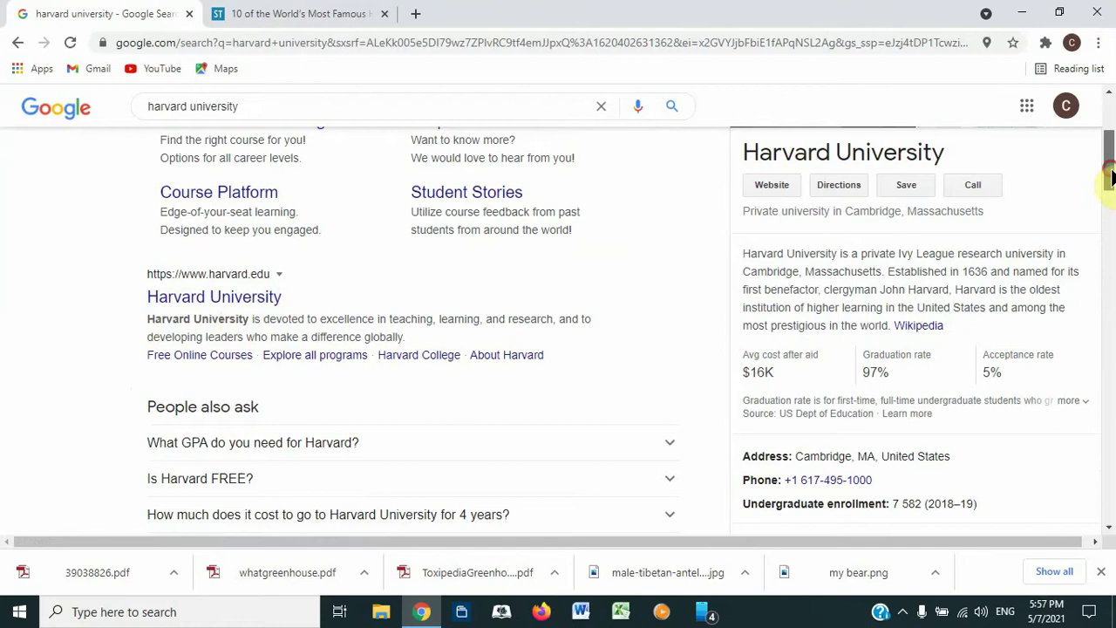
pyautogui.moveTo(1108, 150)
pyautogui.mouseDown()
pyautogui.moveTo(1109, 392)
pyautogui.moveTo(1109, 160)
pyautogui.mouseUp()
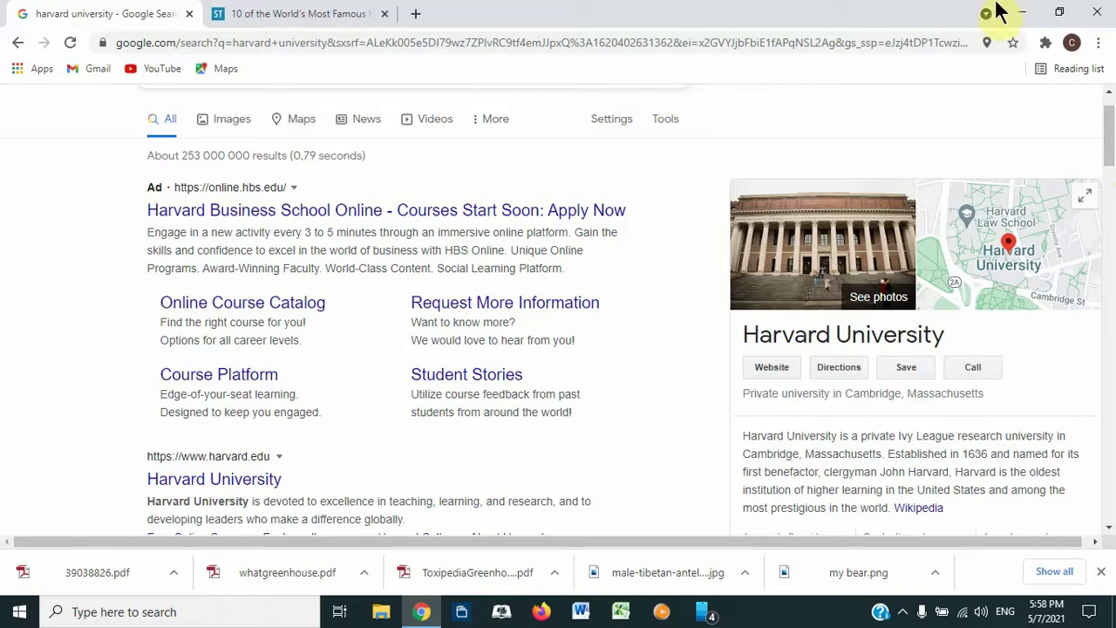
# Minimize Chrome to reveal the Windows desktop and launch File Explorer from the taskbar.
pyautogui.click(1022, 12)
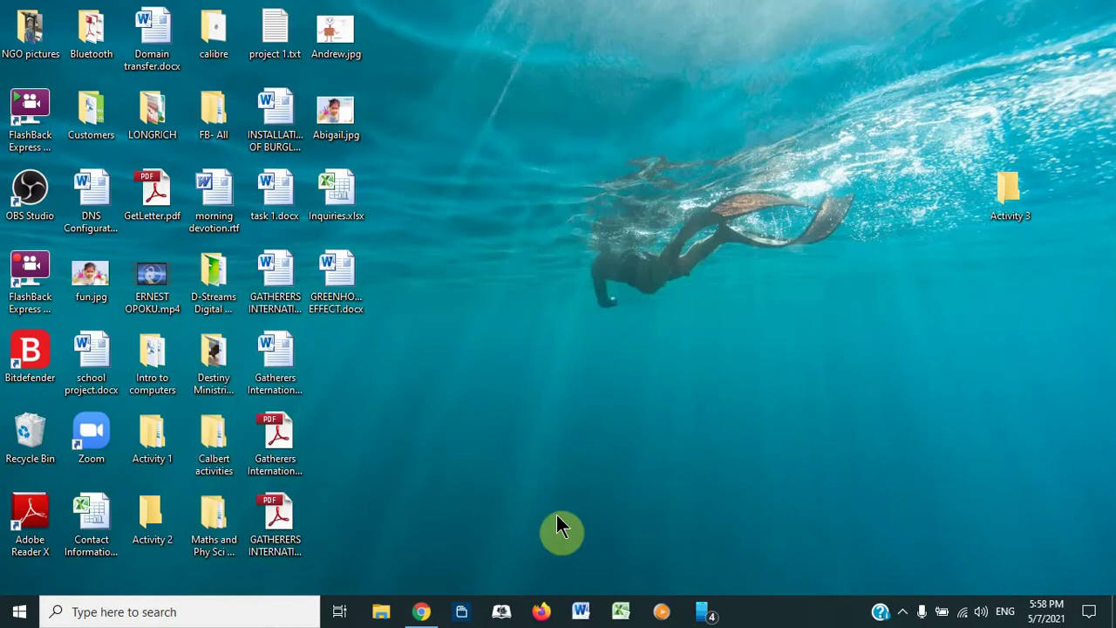
pyautogui.click(380, 616)
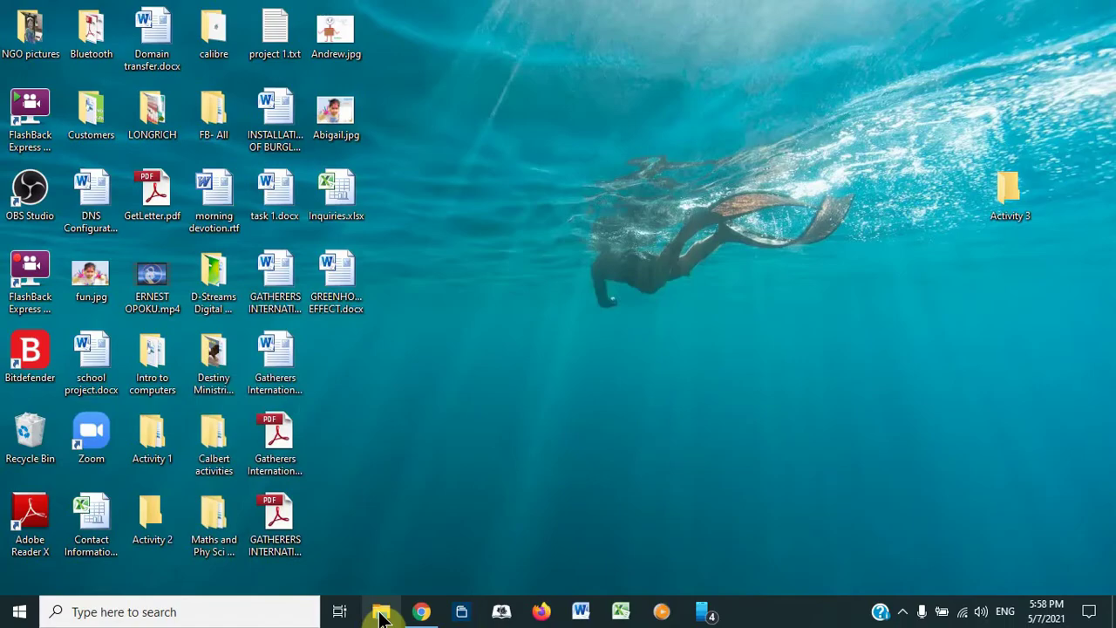
# In Downloads, preview my bear.png, male-tibetan-antelope.jpg, whatgreenhouse.pdf and ToxipediaGreenhouseEffectArchive.pdf.
pyautogui.click(381, 617)
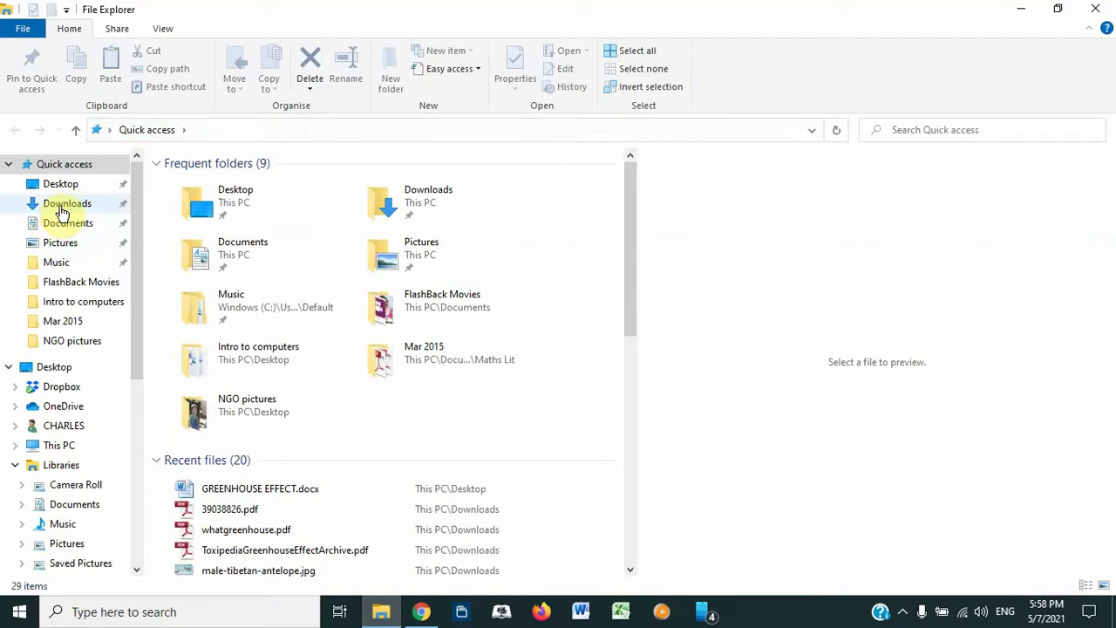
pyautogui.click(61, 212)
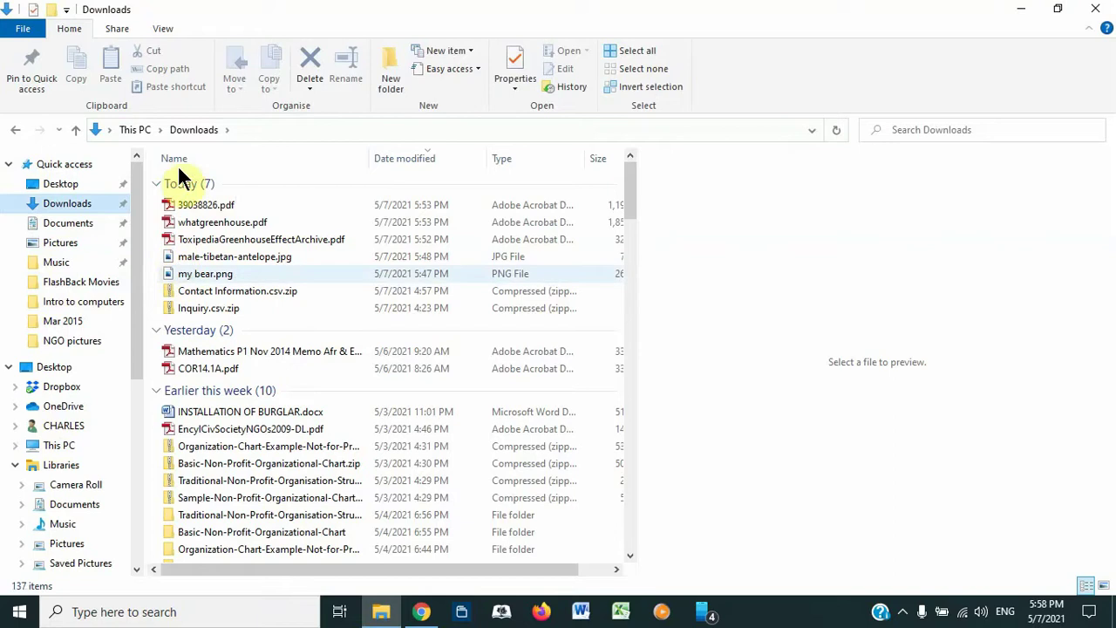
pyautogui.click(181, 273)
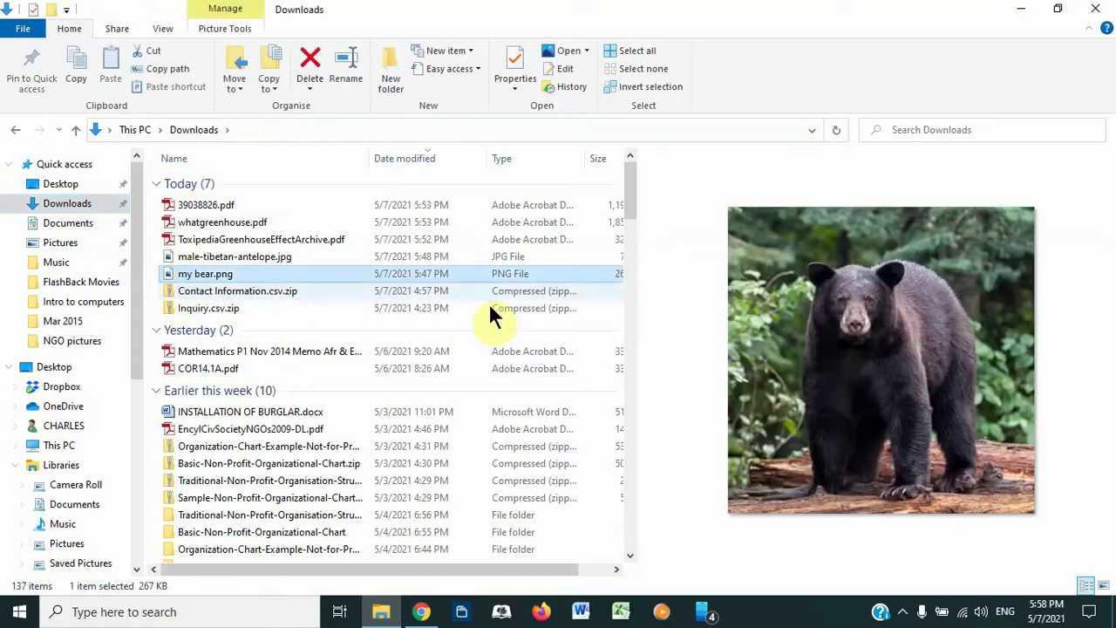
pyautogui.click(186, 256)
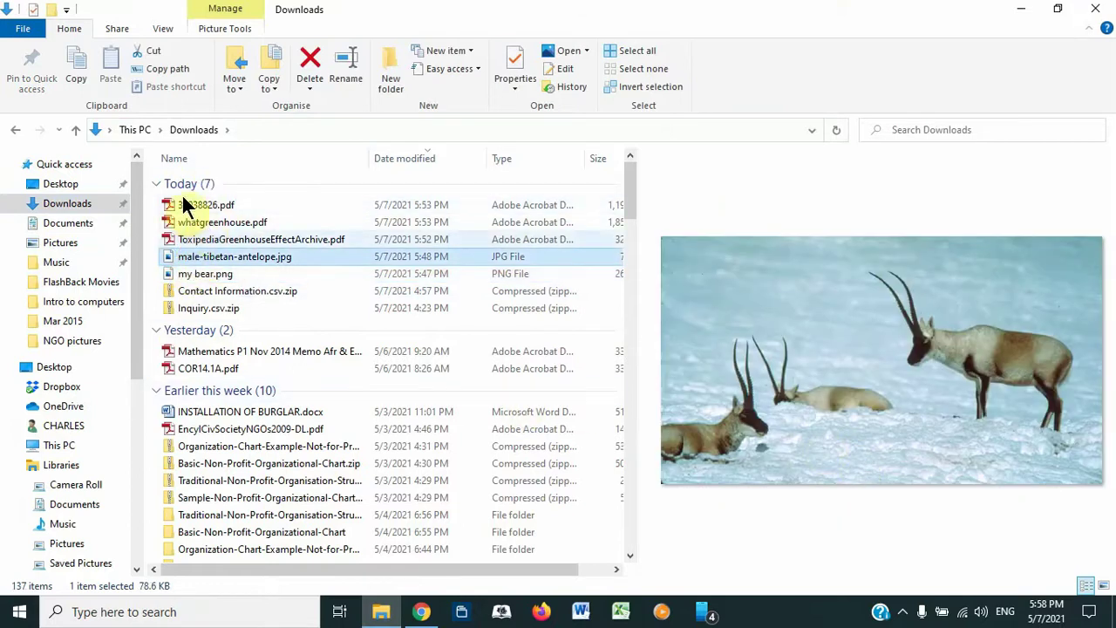
pyautogui.click(188, 239)
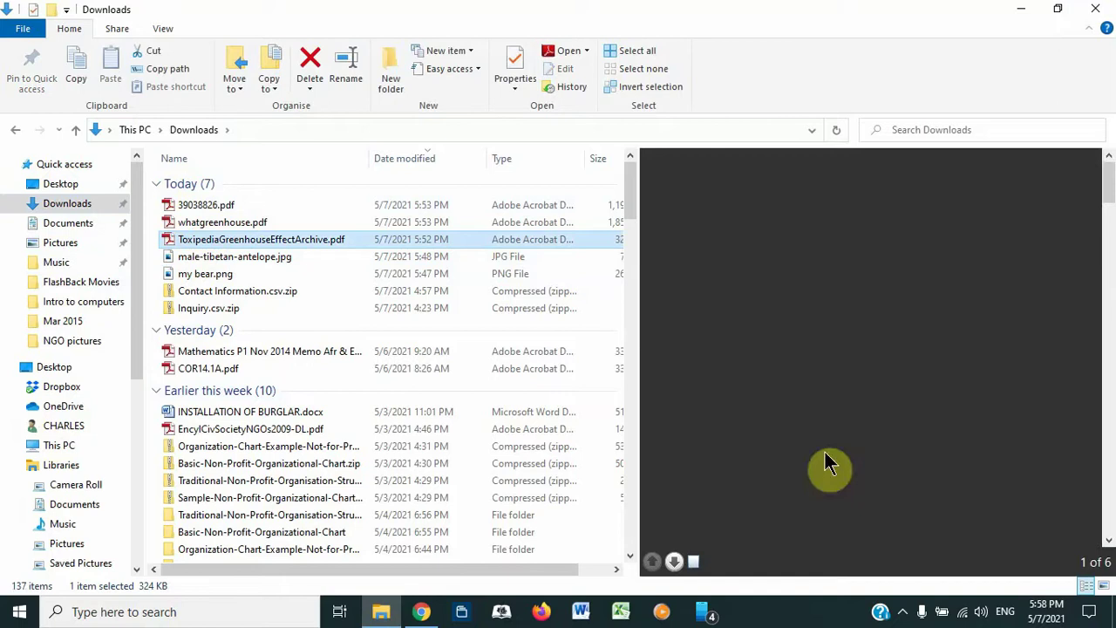
pyautogui.click(196, 223)
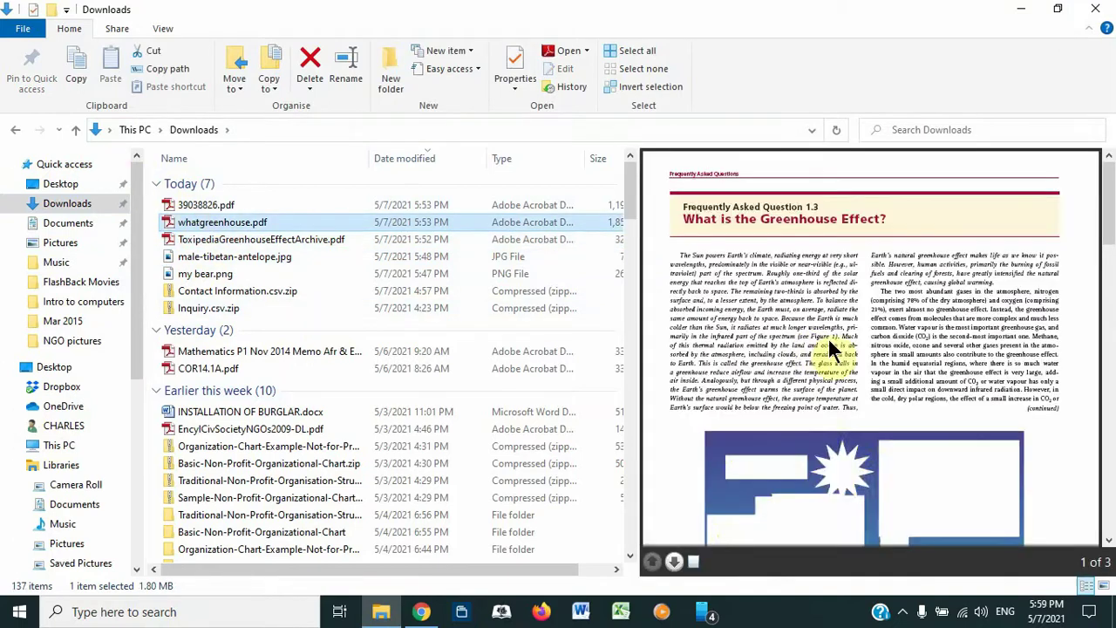
pyautogui.click(187, 237)
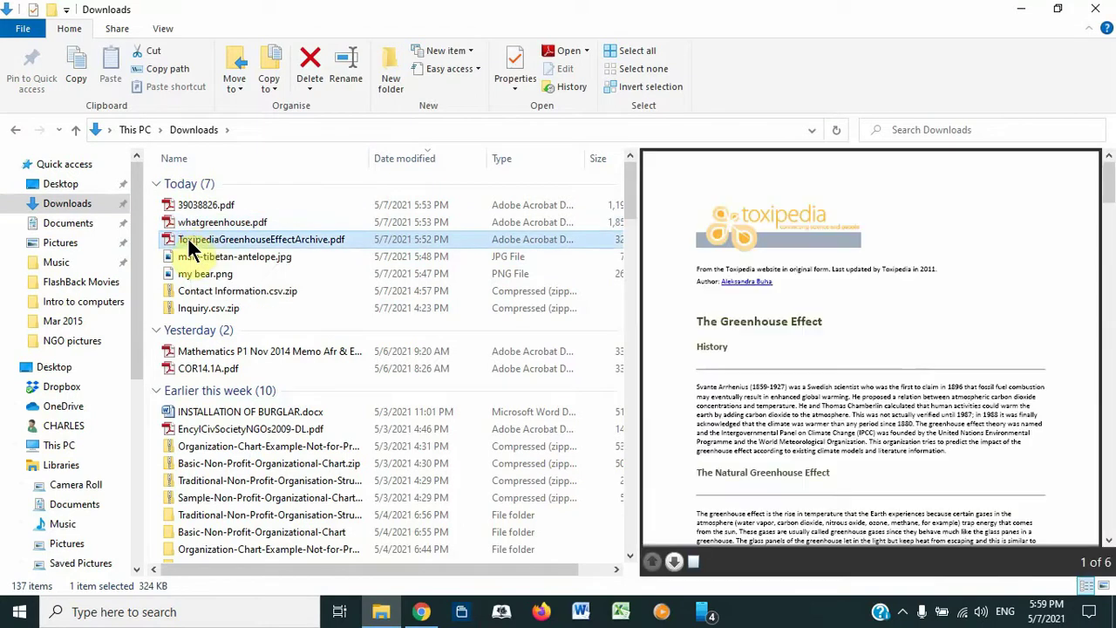
# Open ToxipediaGreenhouseEffectArchive.pdf maximized in Adobe Reader, scroll through it, then return to Chrome.
pyautogui.doubleClick(190, 242)
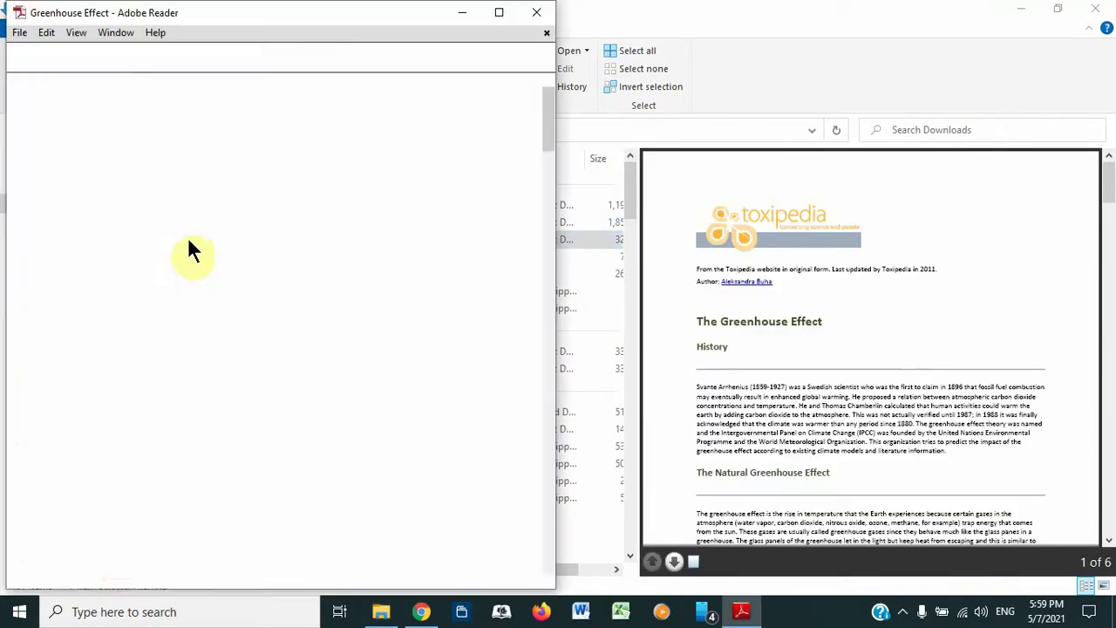
pyautogui.click(499, 13)
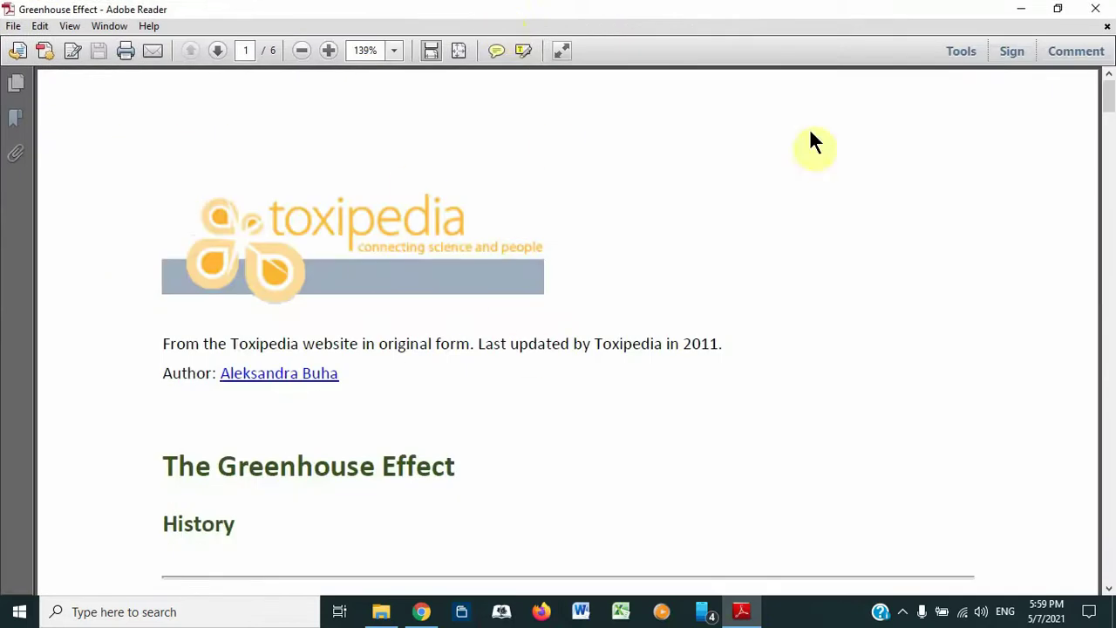
pyautogui.click(1110, 590)
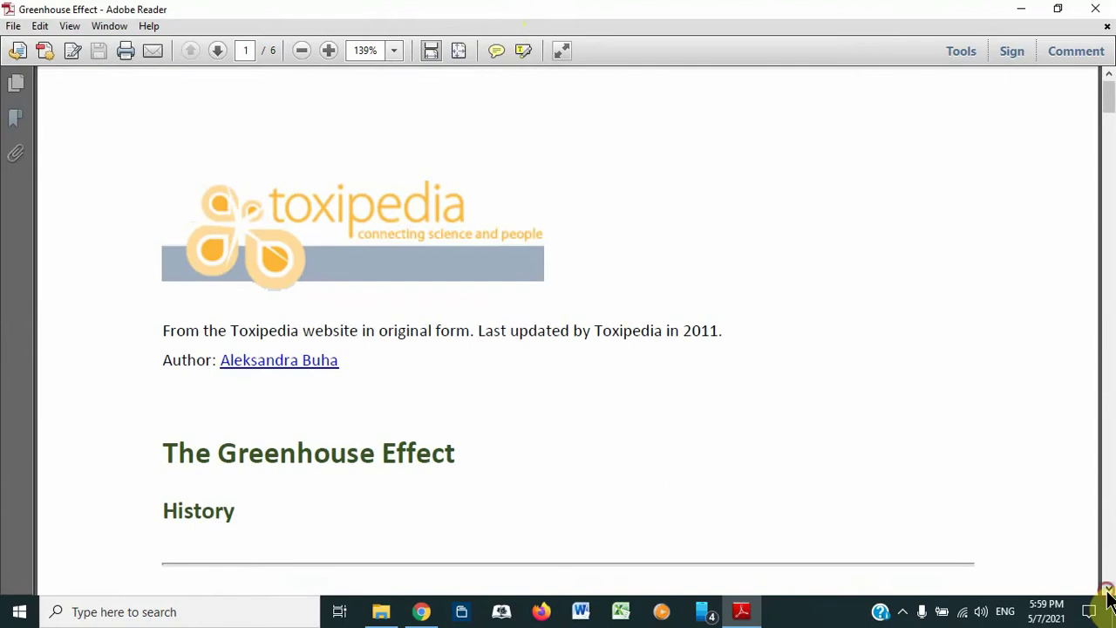
pyautogui.moveTo(1109, 591); pyautogui.dragTo(1109, 596)
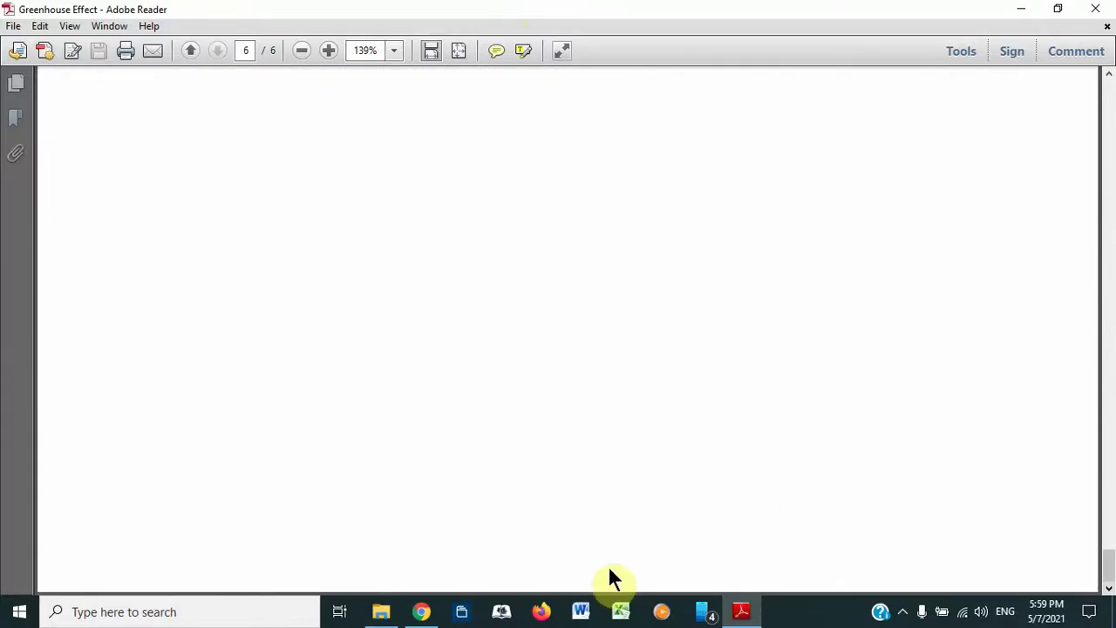
pyautogui.click(422, 613)
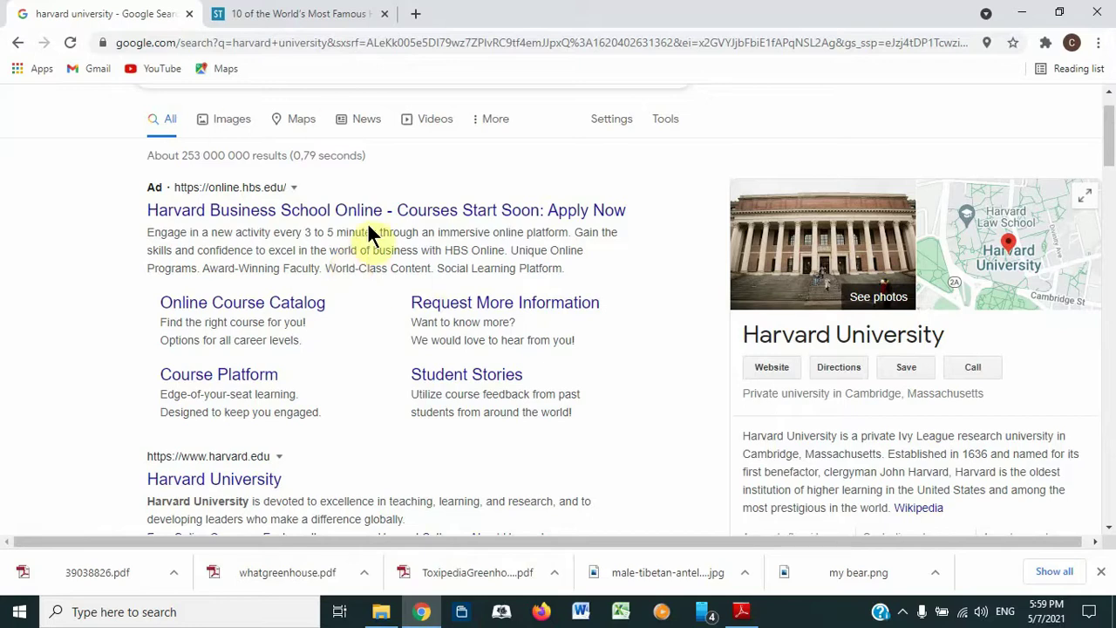
pyautogui.click(379, 45)
pyautogui.click(379, 45)
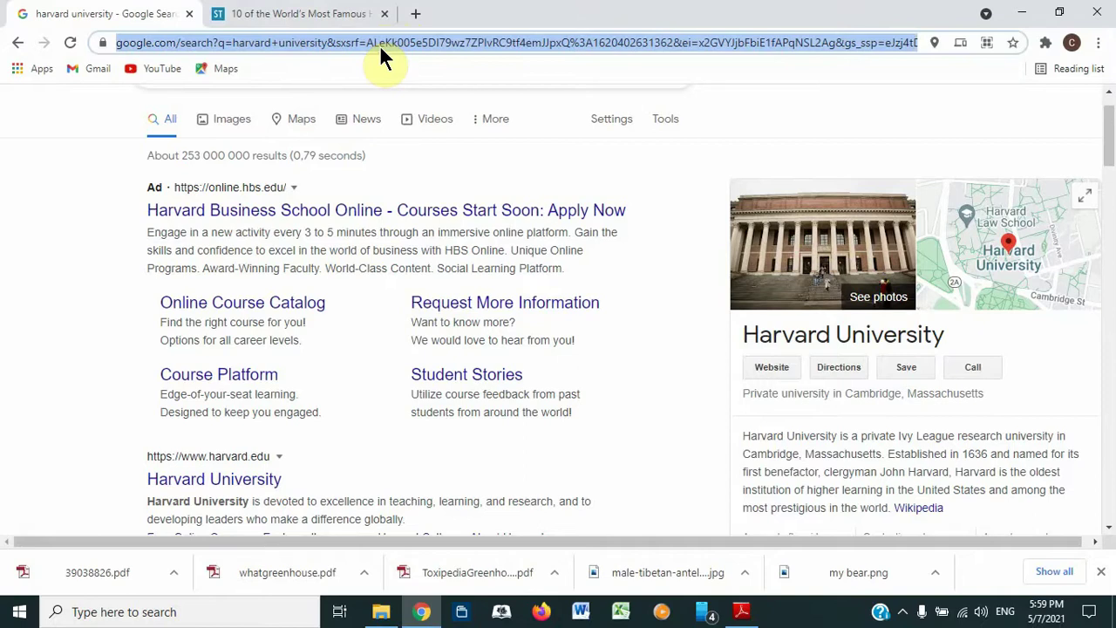
pyautogui.write('www')
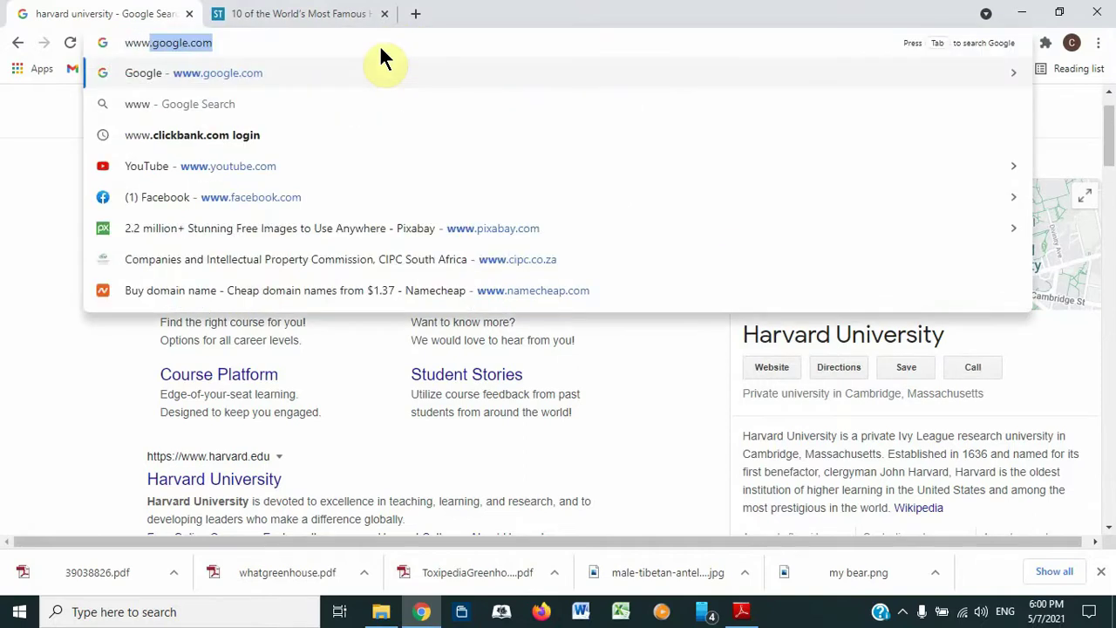
pyautogui.write('.y')
pyautogui.press('Right')
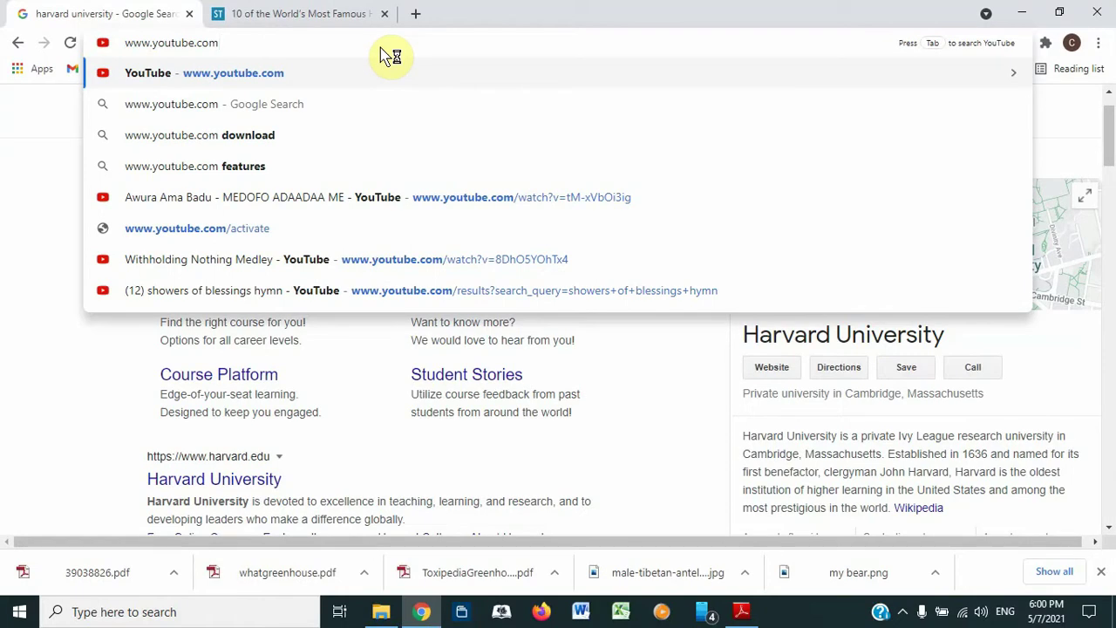
pyautogui.press('Return')
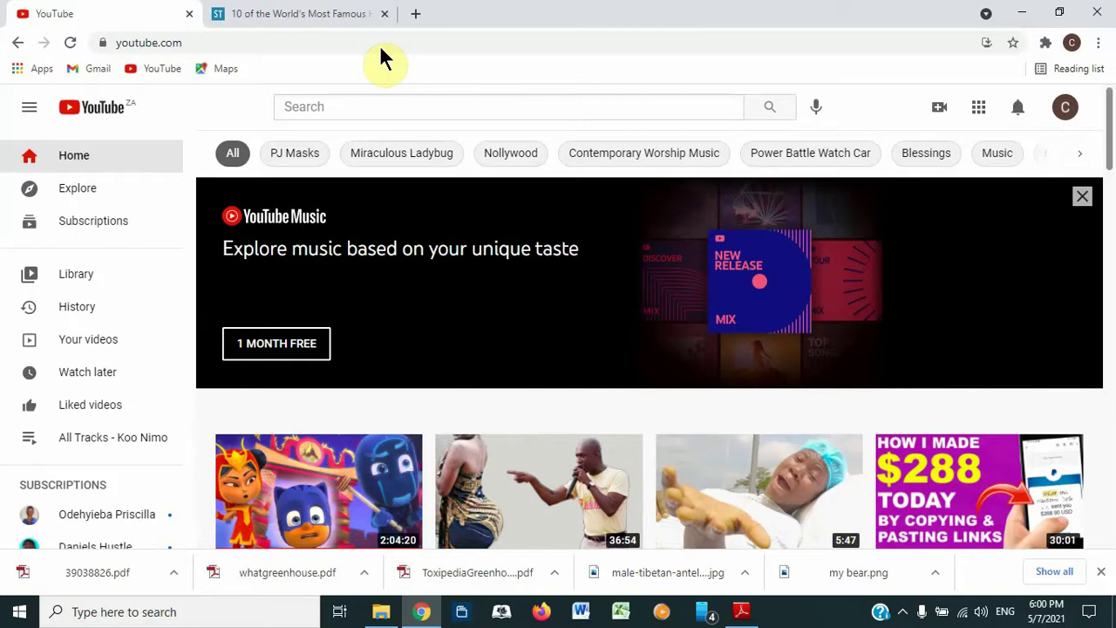
# Search YouTube for 'how to bake bread' and scroll down the homemade bread results.
pyautogui.click(341, 106)
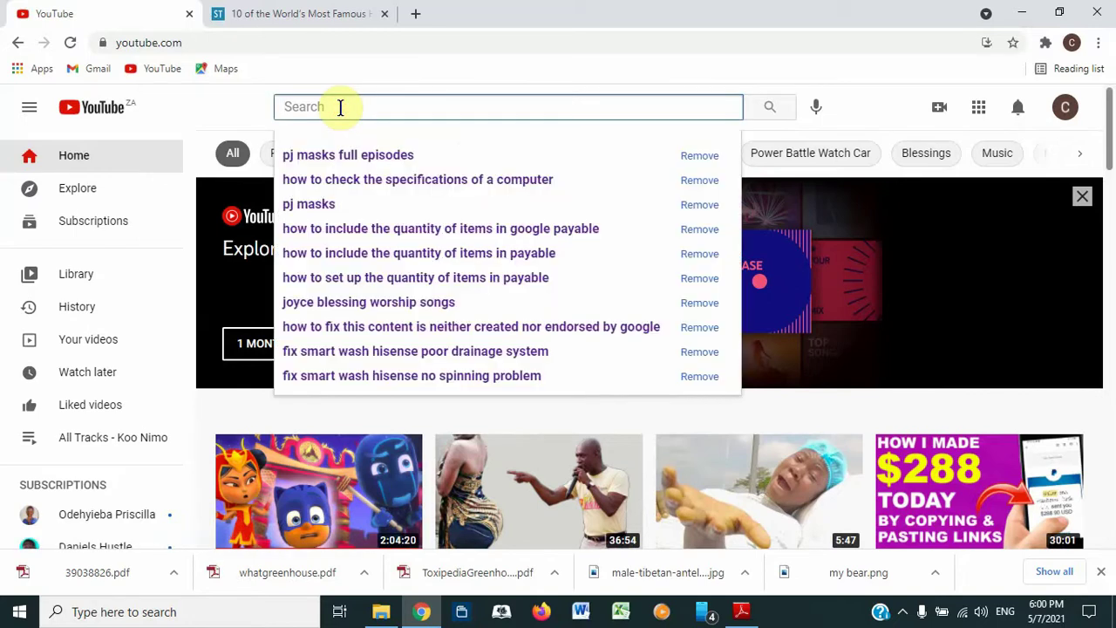
pyautogui.write('how to bake')
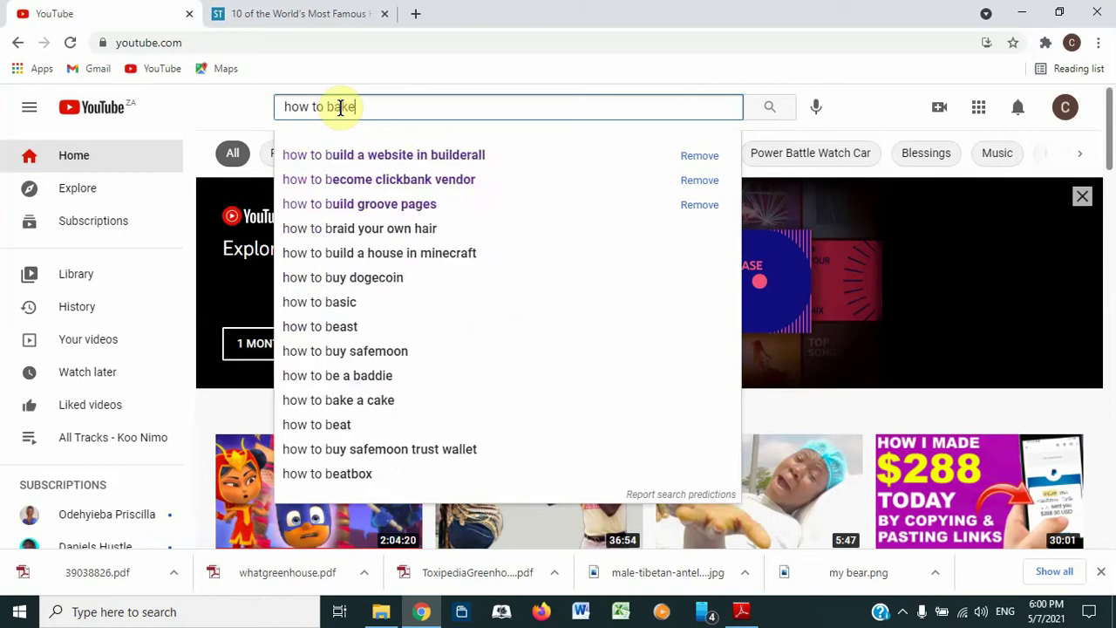
pyautogui.write(' bread')
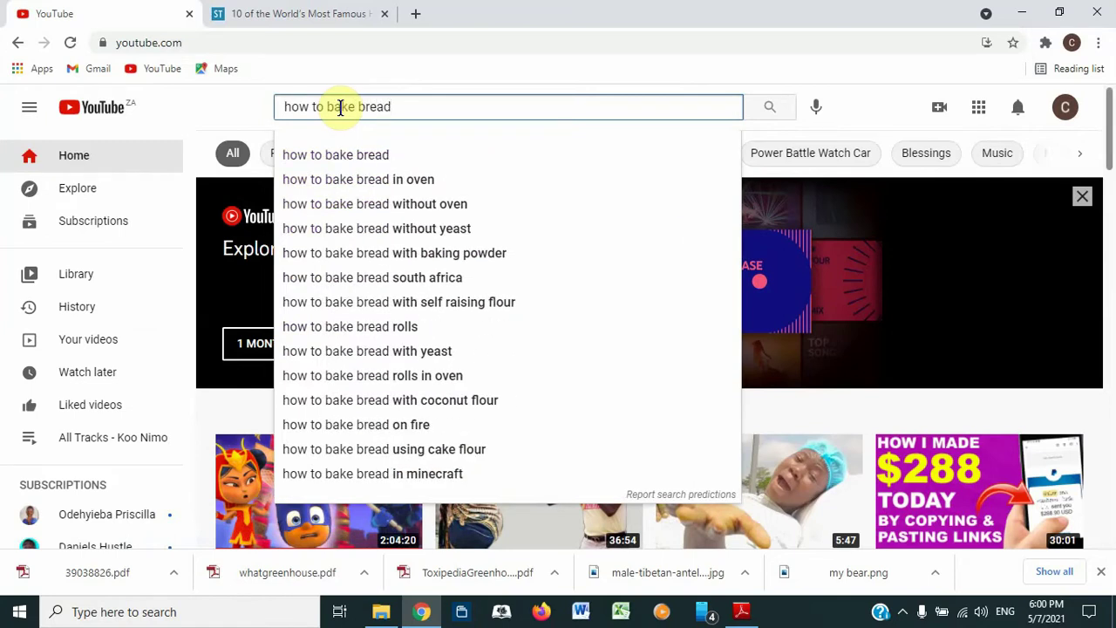
pyautogui.press('Return')
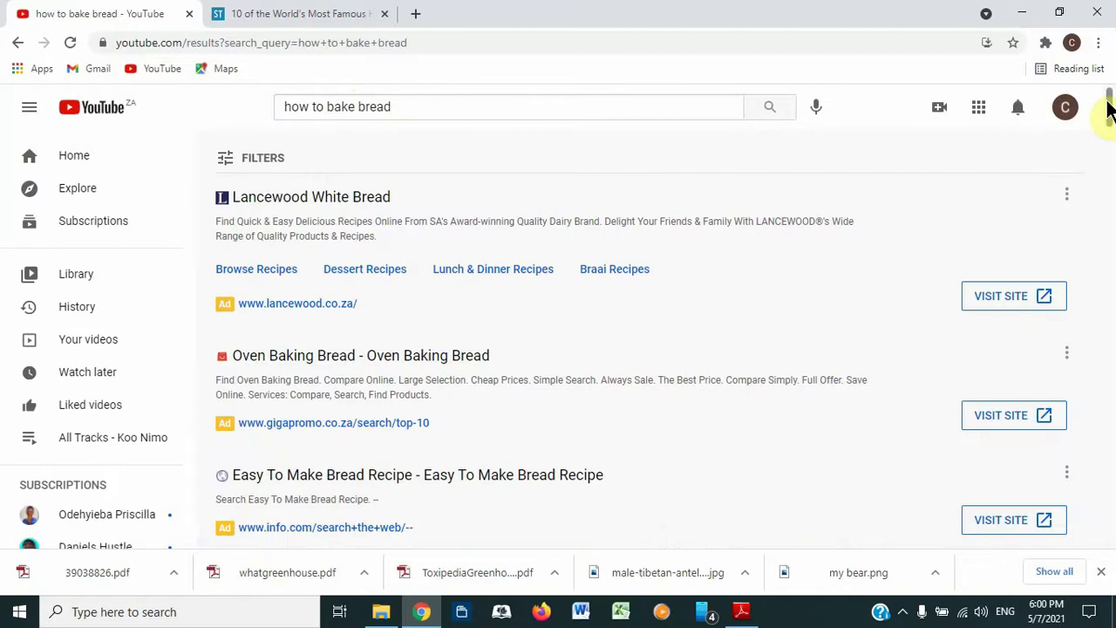
pyautogui.moveTo(1110, 109); pyautogui.dragTo(1110, 143)
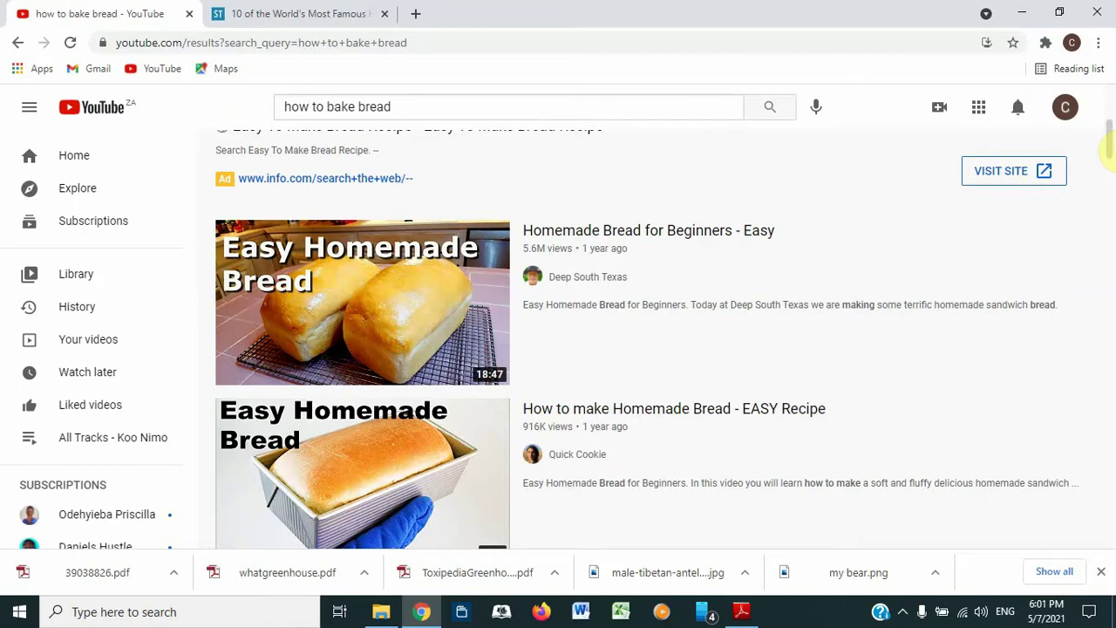
# Open the first result, Homemade Bread for Beginners, in a new background tab.
pyautogui.moveTo(331, 308)
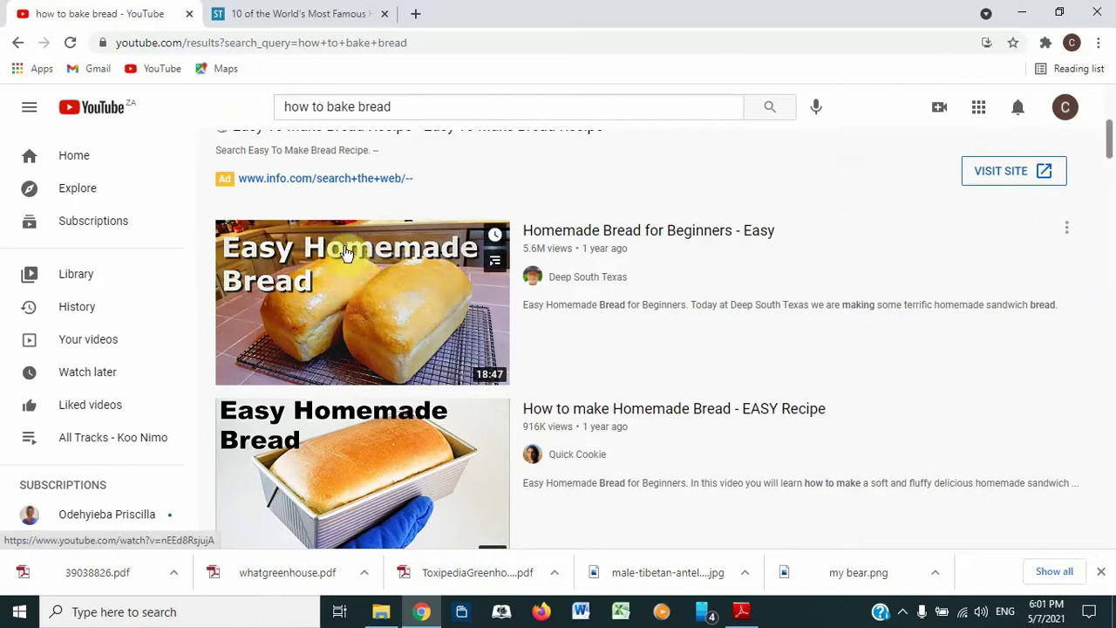
pyautogui.rightClick(332, 306)
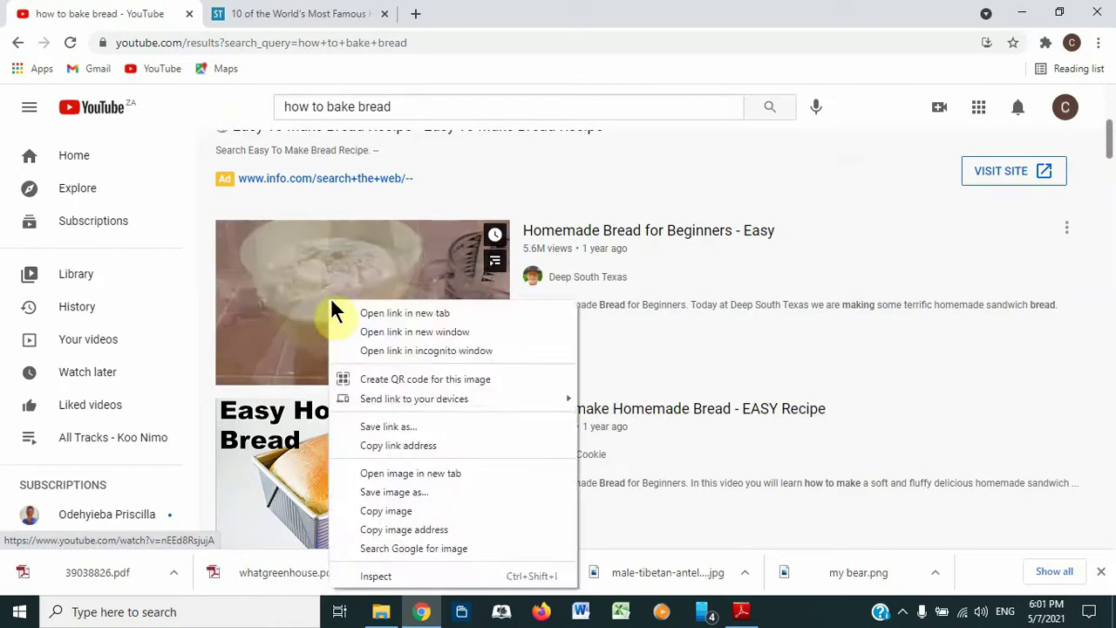
pyautogui.click(375, 313)
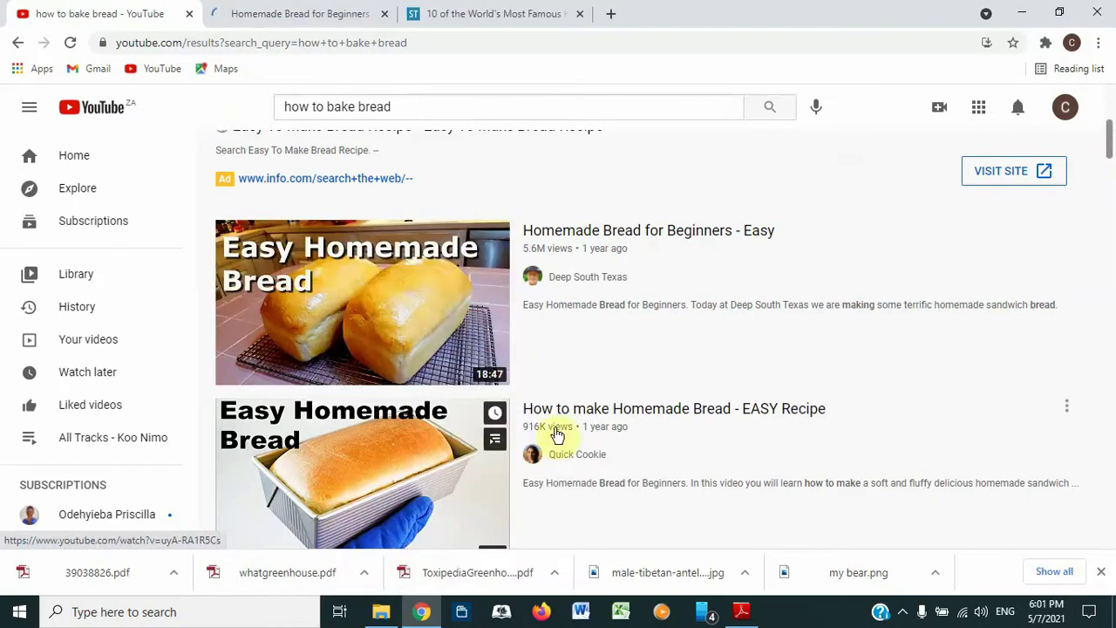
# Scroll further down the 'how to bake bread' search results.
pyautogui.moveTo(1108, 141); pyautogui.dragTo(1112, 200)
pyautogui.moveTo(464, 246)
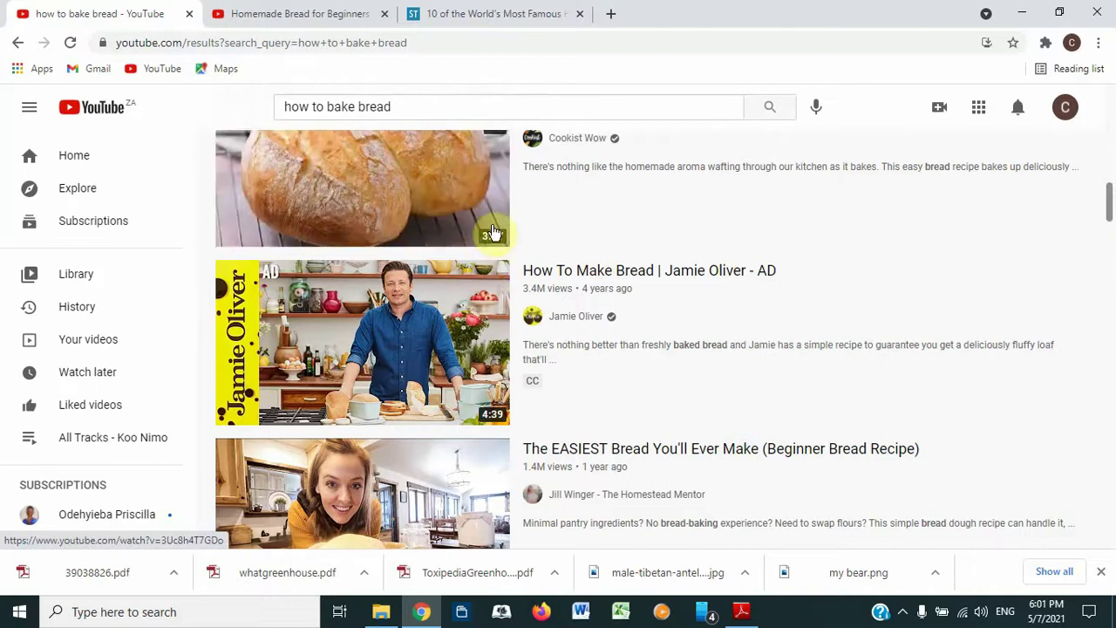
pyautogui.moveTo(493, 353)
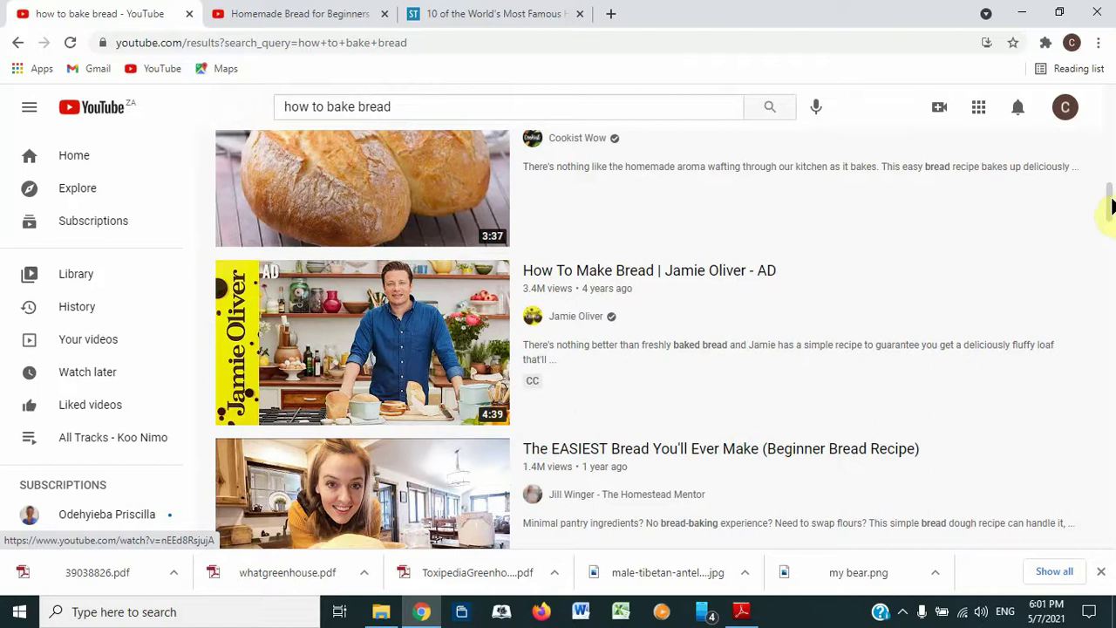
pyautogui.scroll(-4, 1108, 227)
pyautogui.scroll(-2, 1108, 253)
pyautogui.moveTo(735, 244)
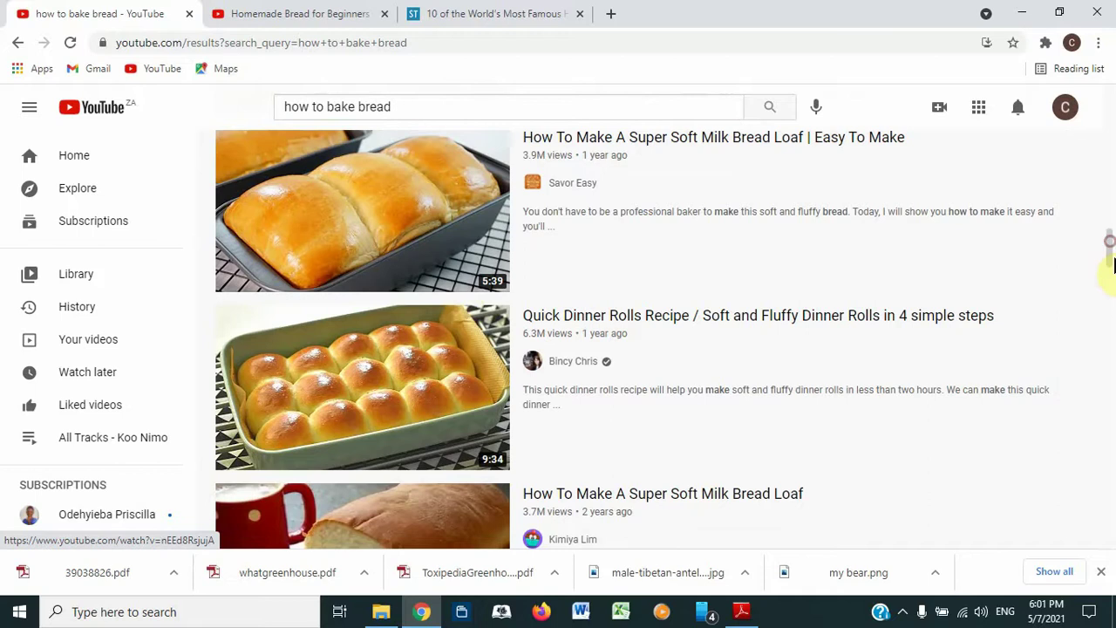
pyautogui.moveTo(1108, 244); pyautogui.dragTo(1108, 319)
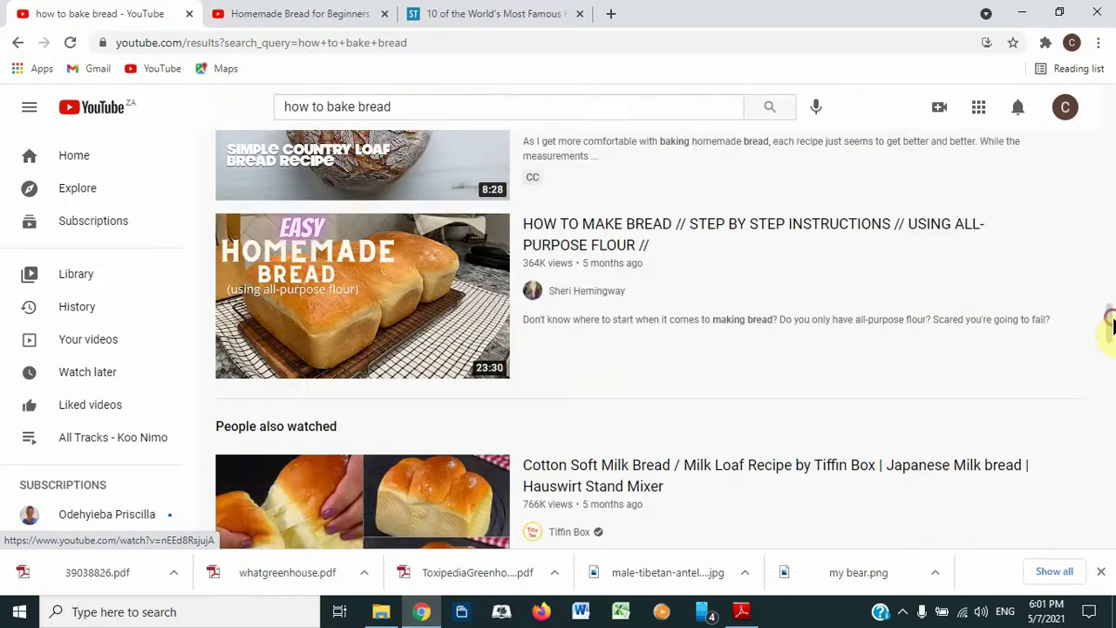
# Play the HOW TO MAKE BREAD video, skipping the ad, unmuting and raising the volume.
pyautogui.click(375, 348)
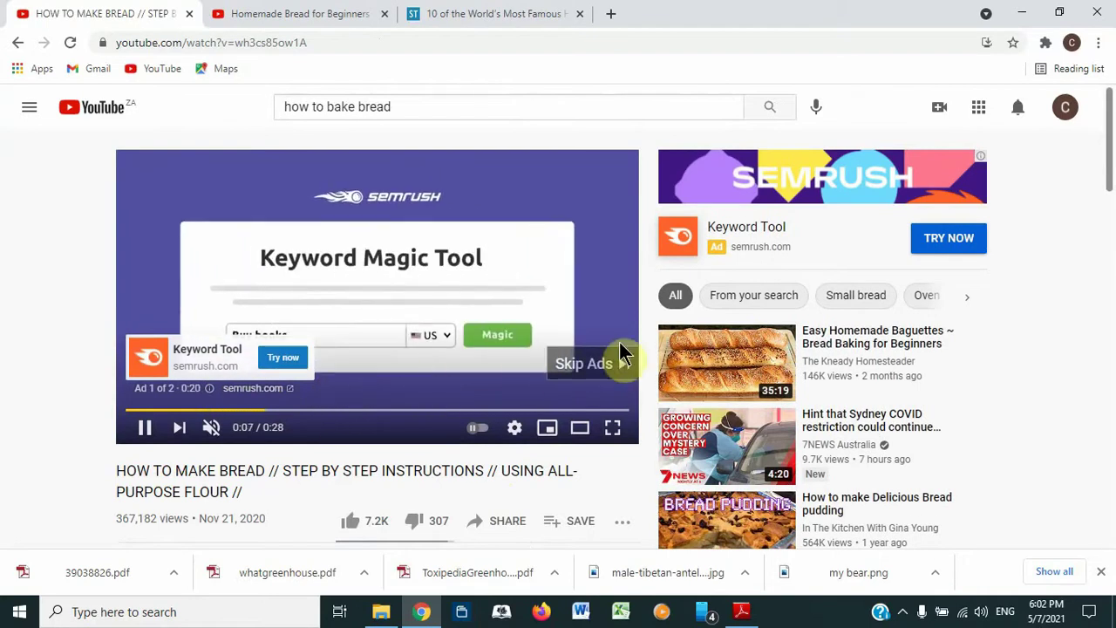
pyautogui.click(596, 366)
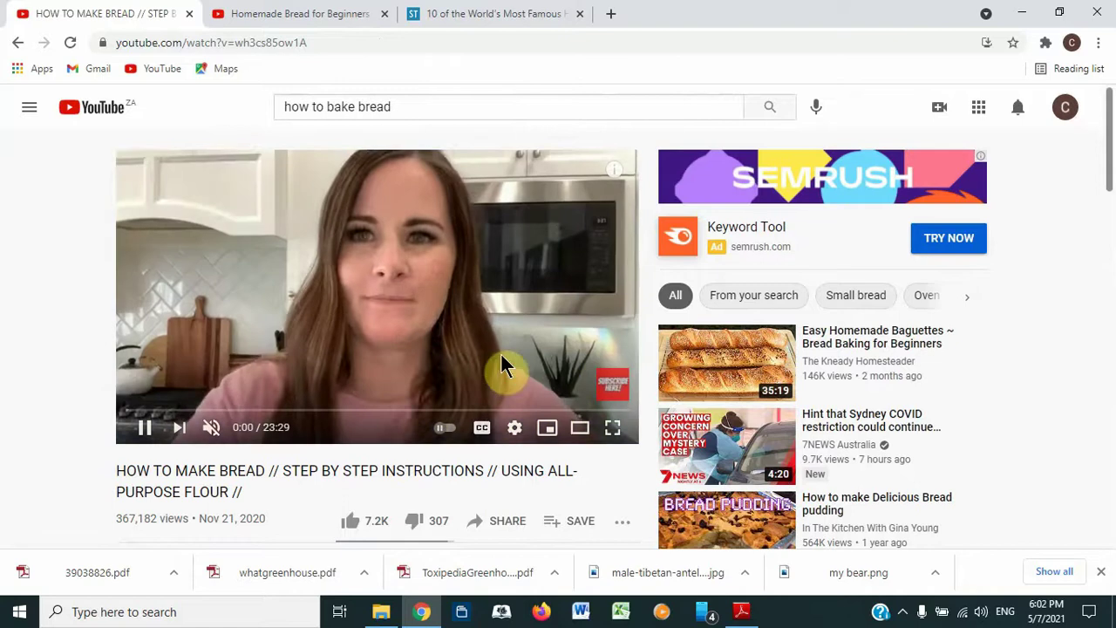
pyautogui.click(213, 430)
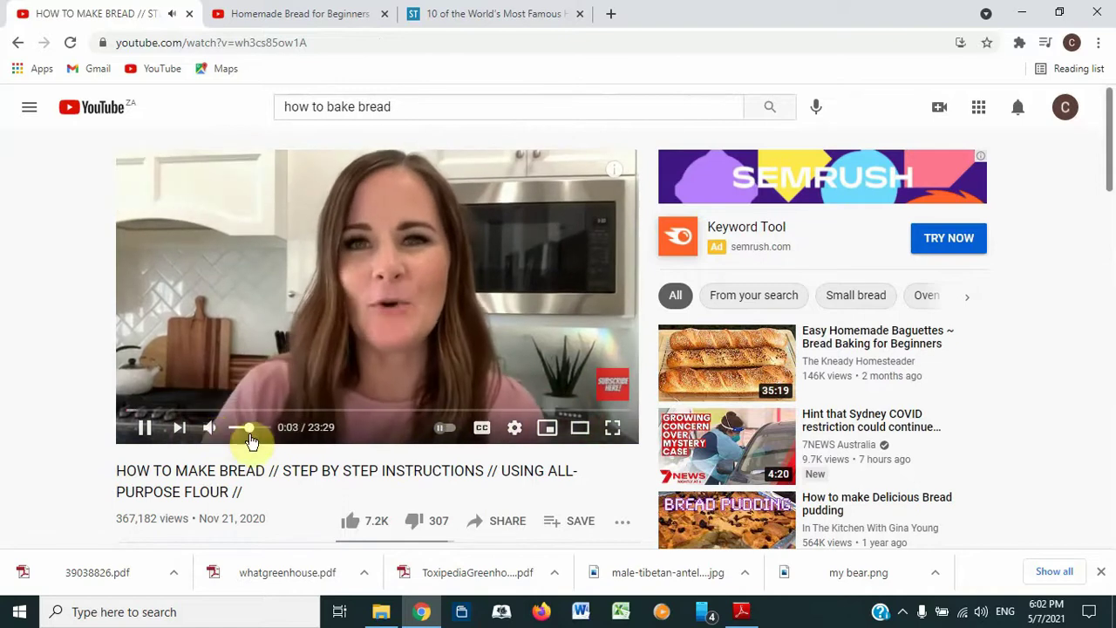
pyautogui.moveTo(249, 433); pyautogui.dragTo(259, 434)
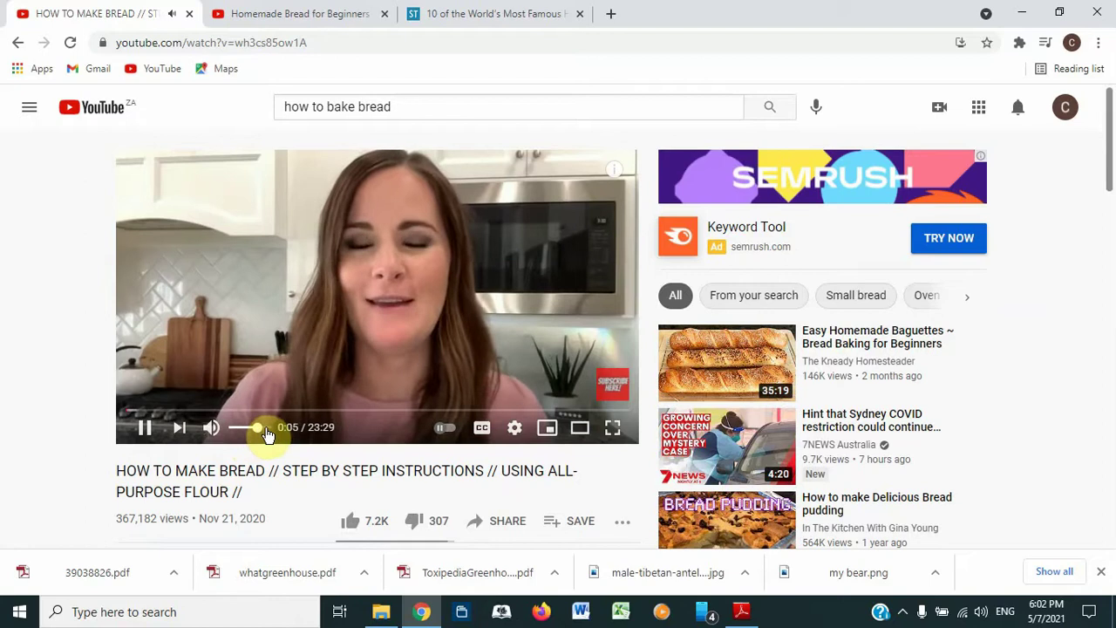
pyautogui.click(266, 430)
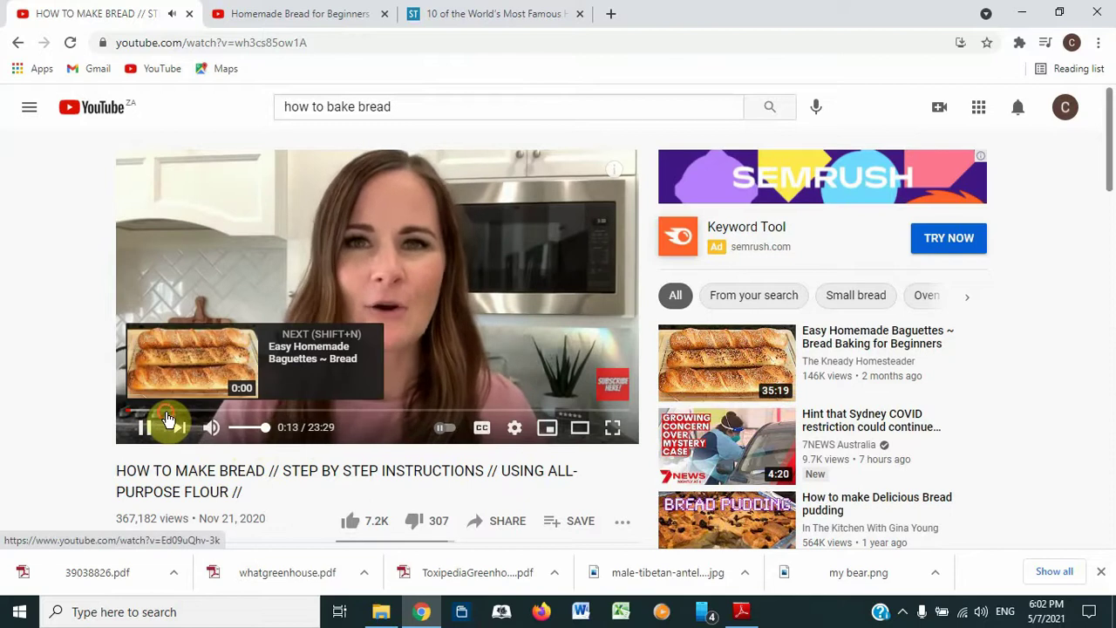
# Move to the Easy Homemade Baguettes video, seek ahead to about 5:26 and pause it.
pyautogui.click(169, 420)
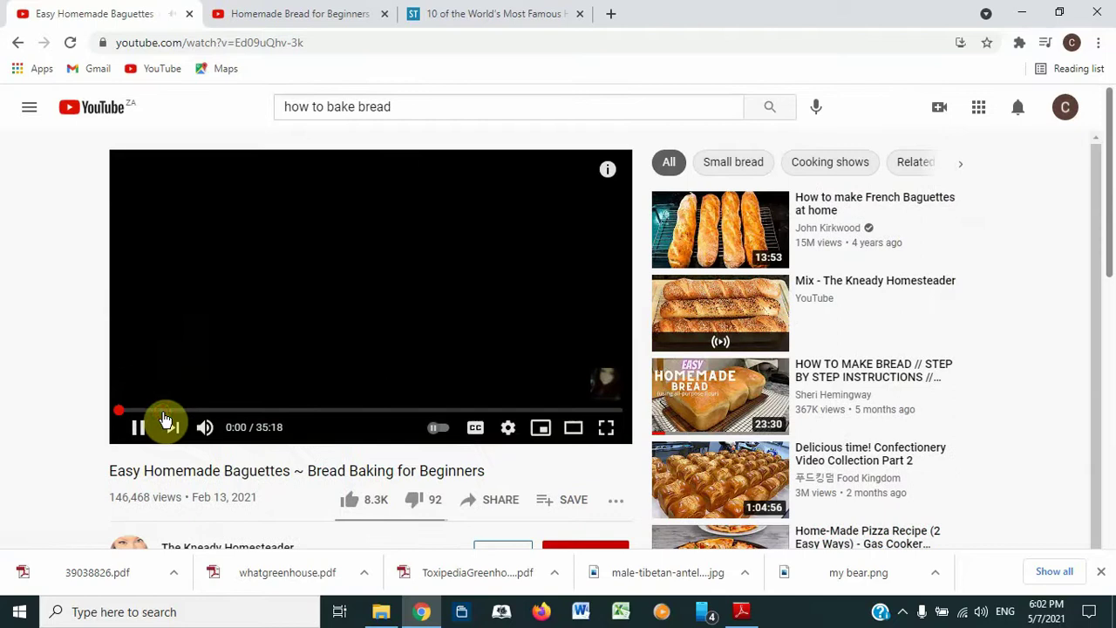
pyautogui.click(162, 415)
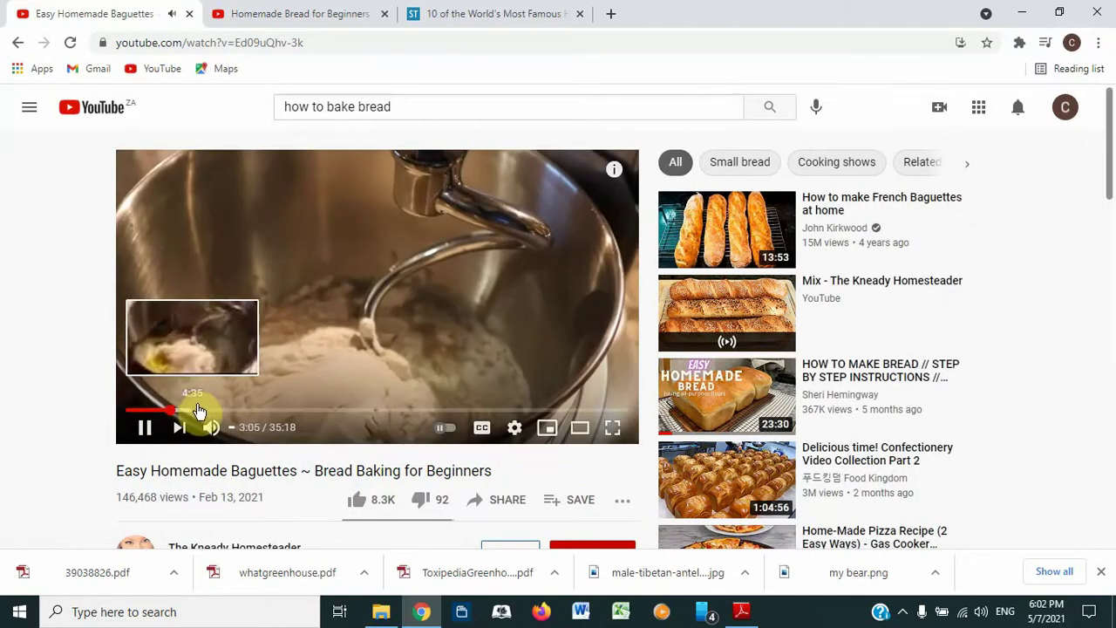
pyautogui.click(206, 416)
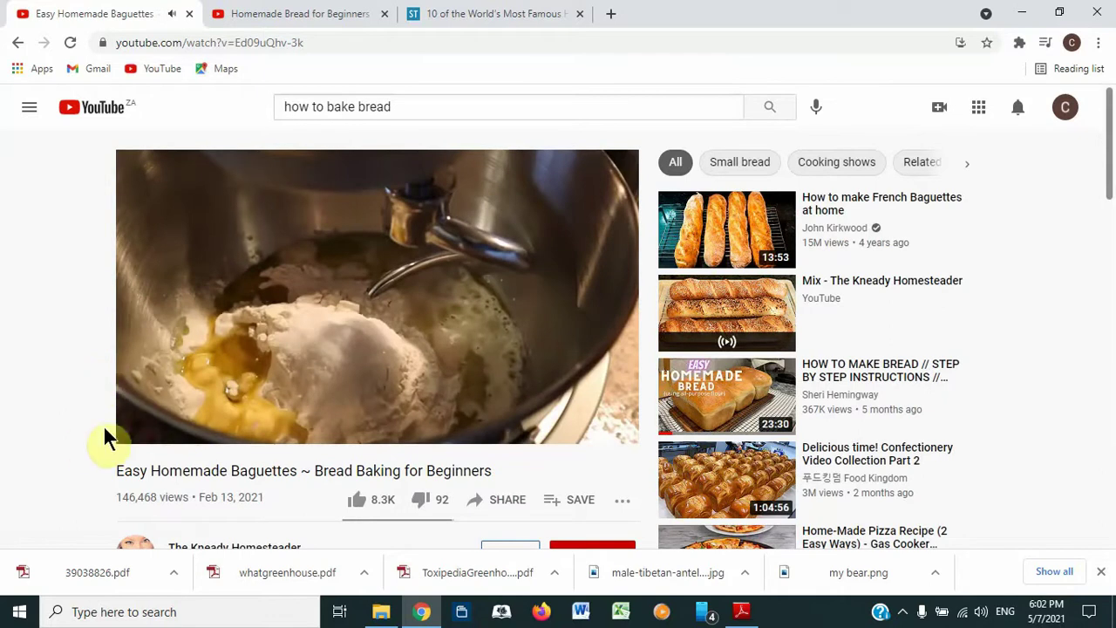
pyautogui.click(144, 431)
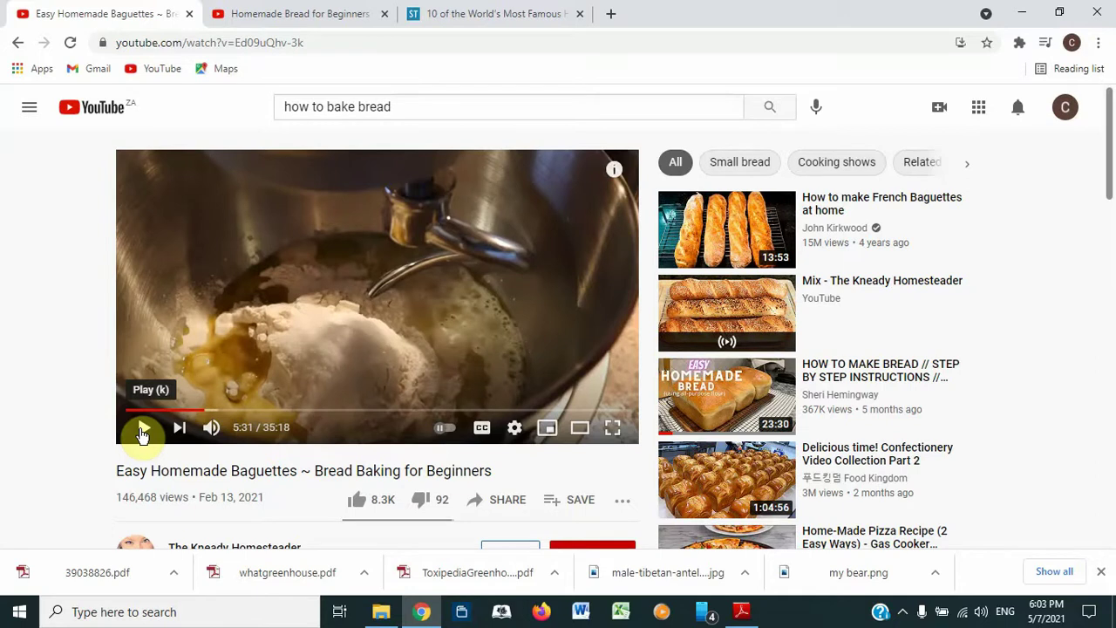
pyautogui.click(192, 401)
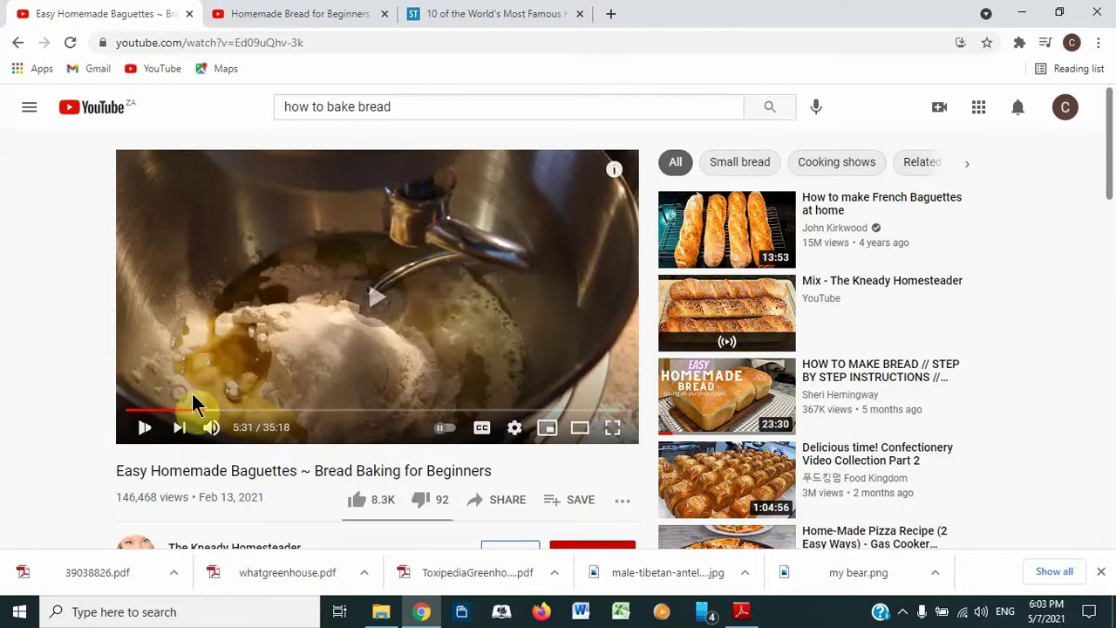
pyautogui.click(144, 430)
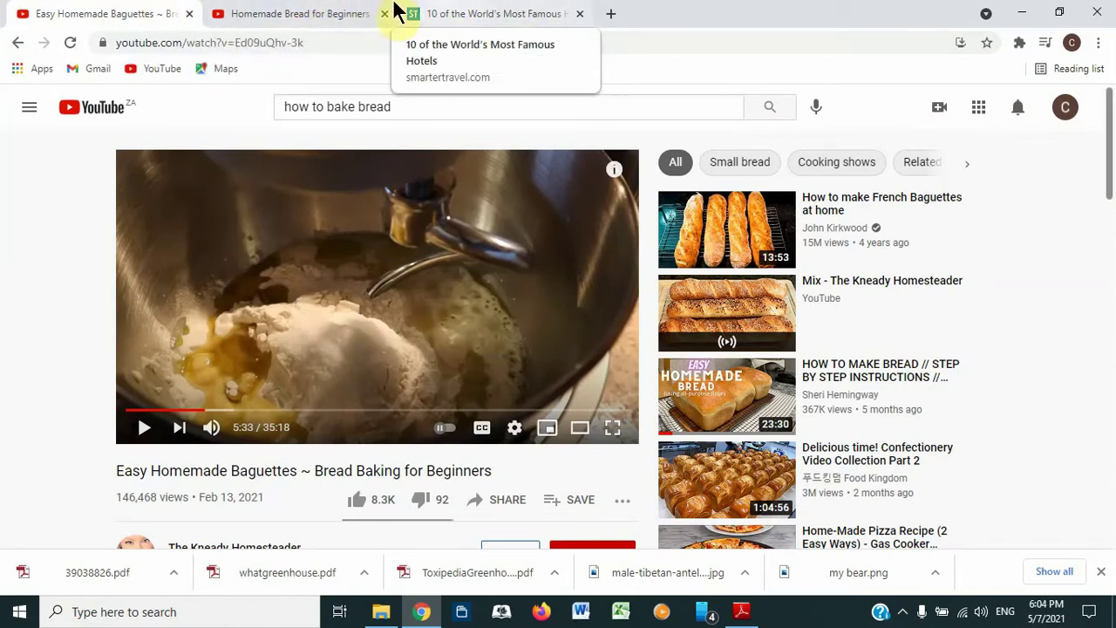
# Open two blank new tabs and return to the first one.
pyautogui.click(611, 14)
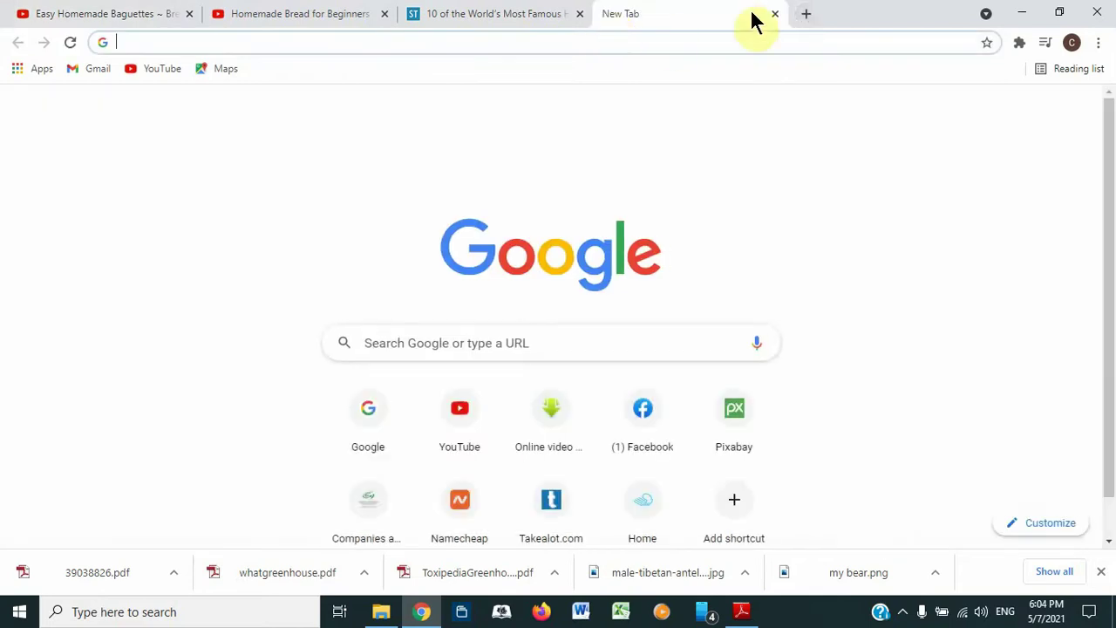
pyautogui.click(806, 15)
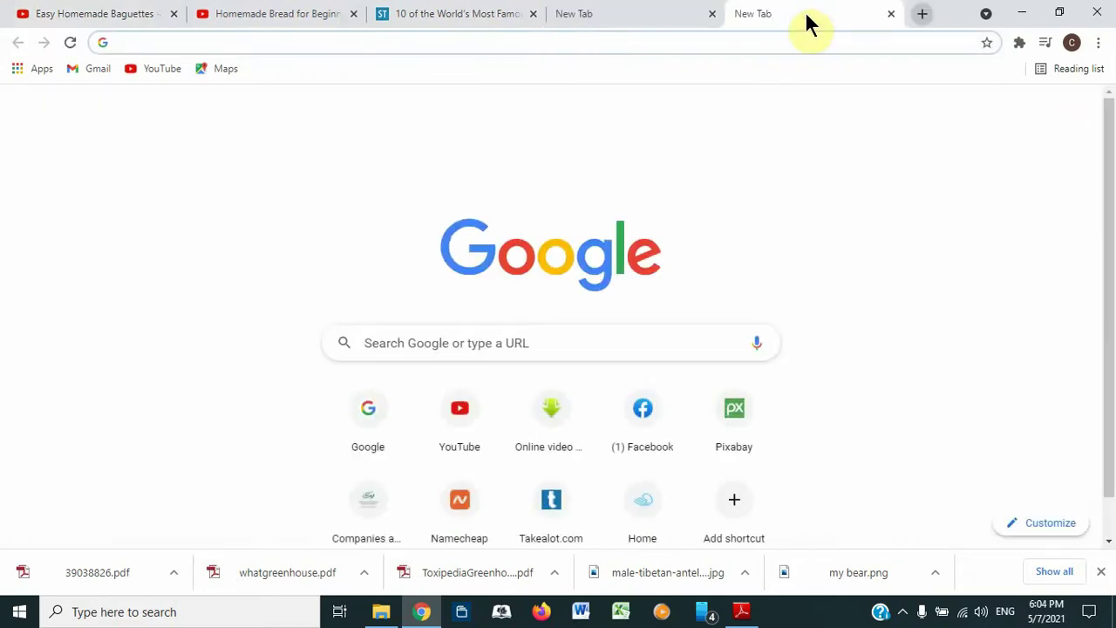
pyautogui.click(637, 14)
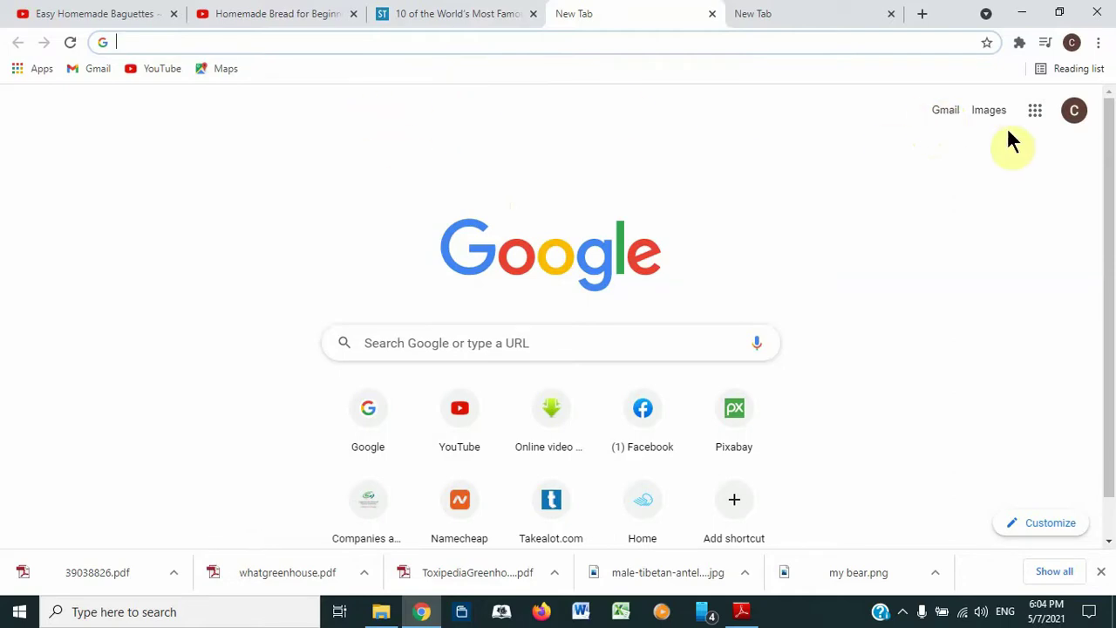
pyautogui.click(258, 52)
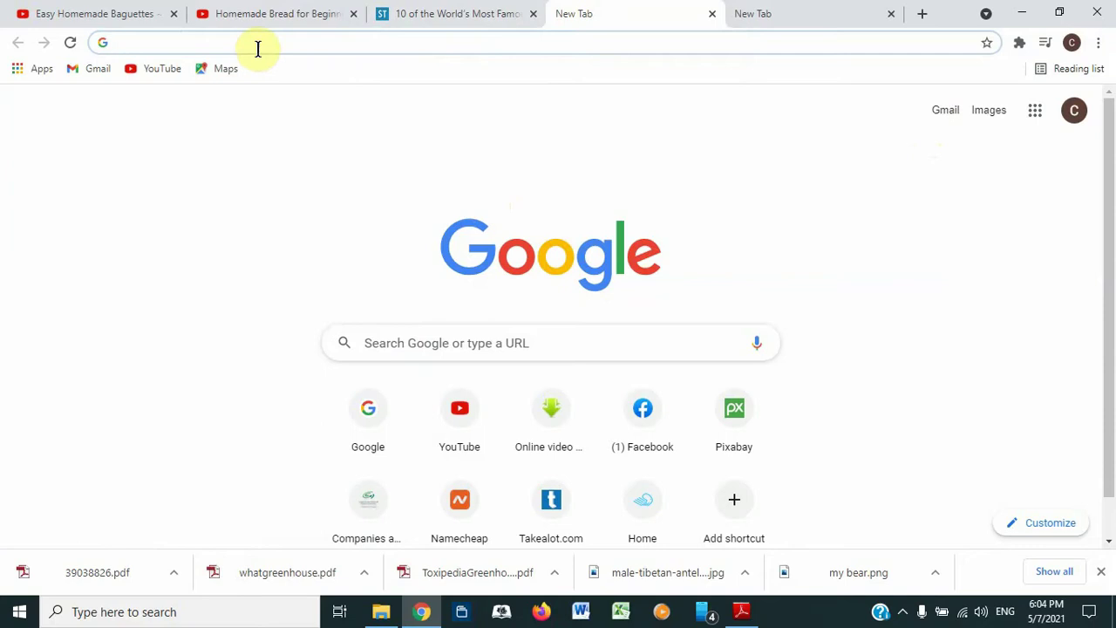
pyautogui.write('www')
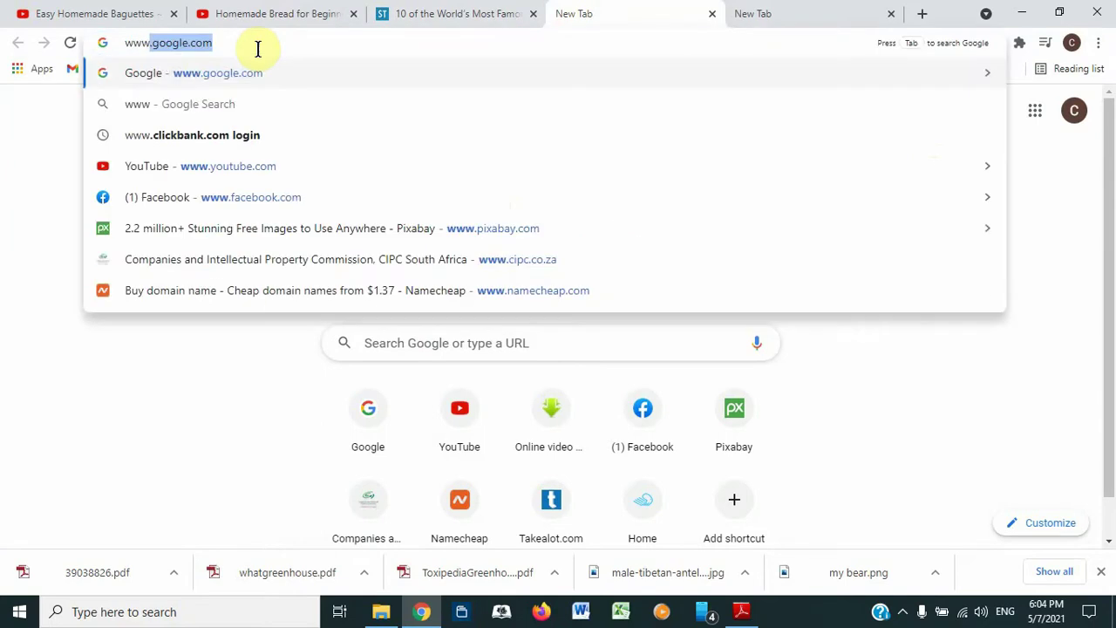
pyautogui.write('.')
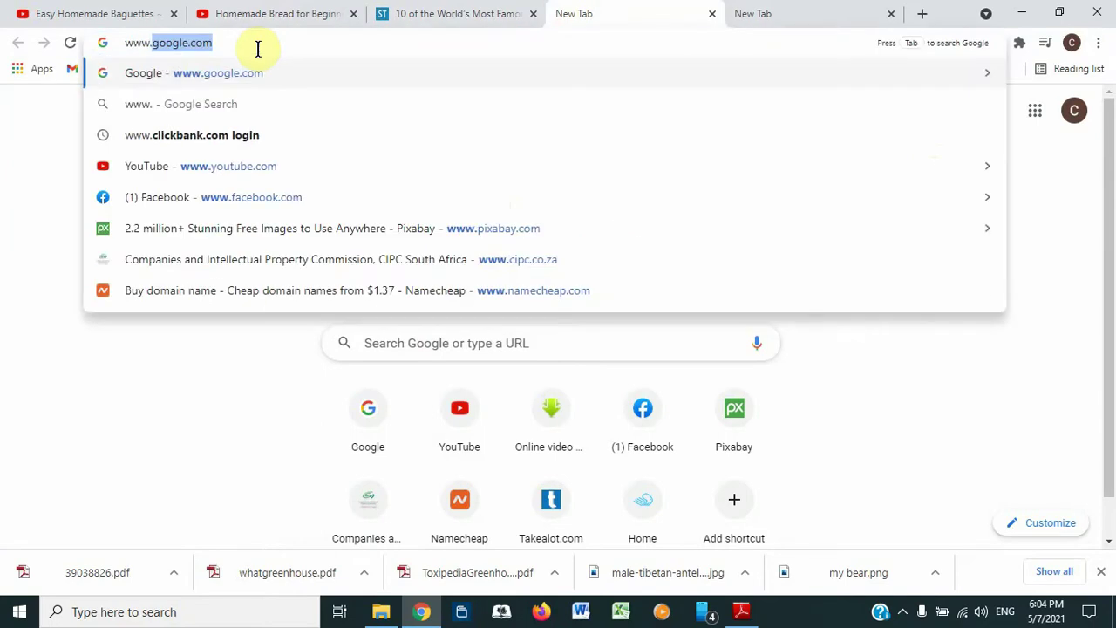
pyautogui.press('Right')
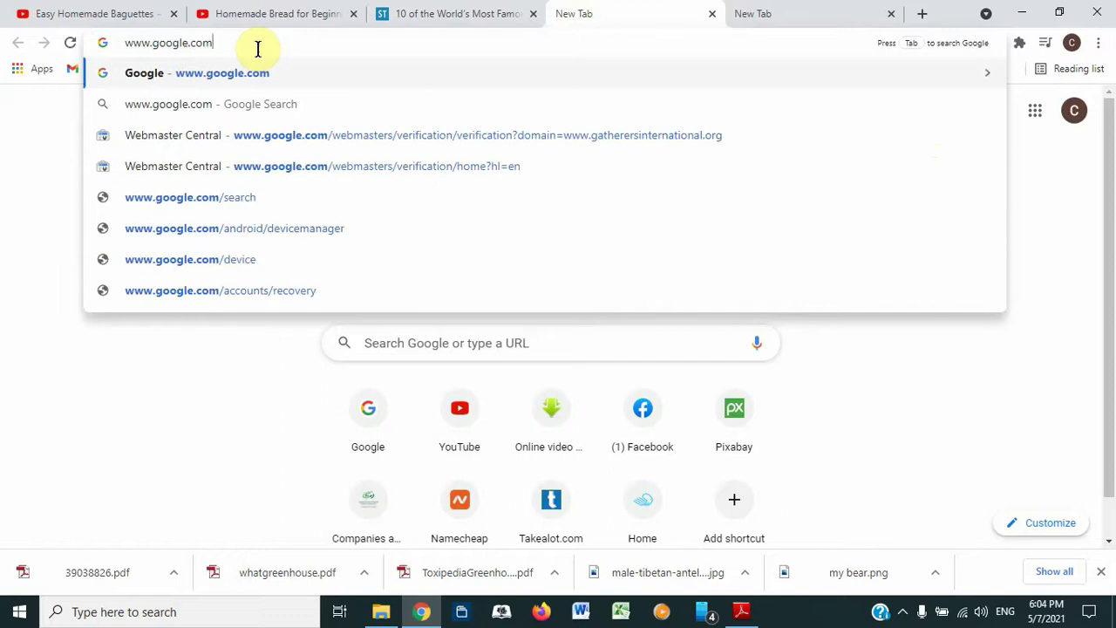
pyautogui.press('BackSpace')
pyautogui.press('BackSpace')
pyautogui.press('BackSpace')
pyautogui.press('BackSpace')
pyautogui.press('BackSpace')
pyautogui.press('BackSpace')
pyautogui.press('BackSpace')
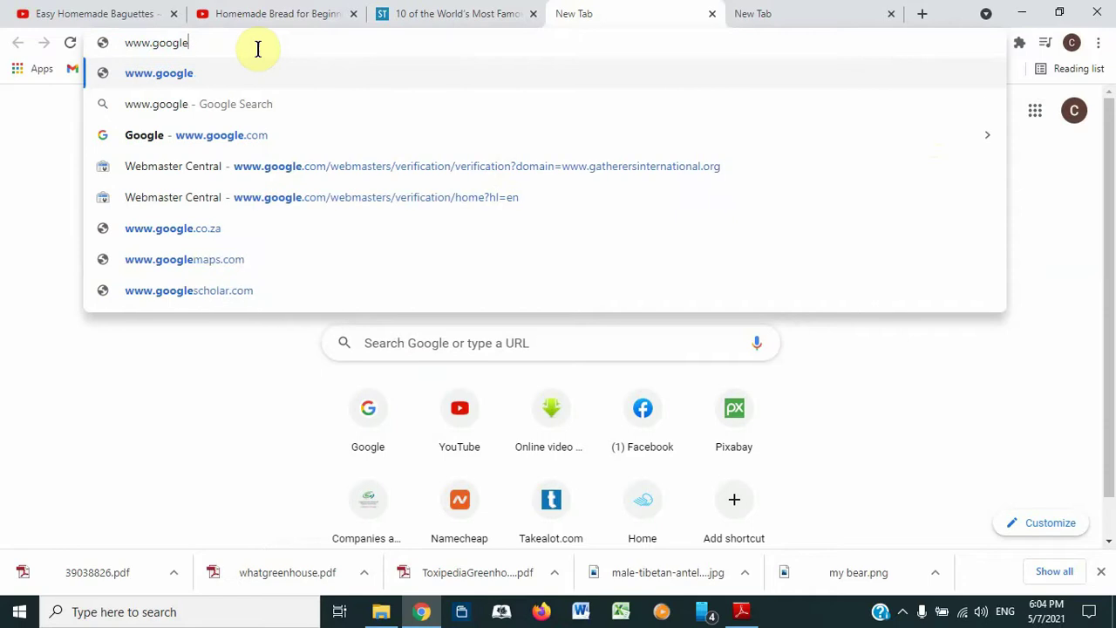
pyautogui.press('BackSpace')
pyautogui.press('BackSpace')
pyautogui.write('mau')
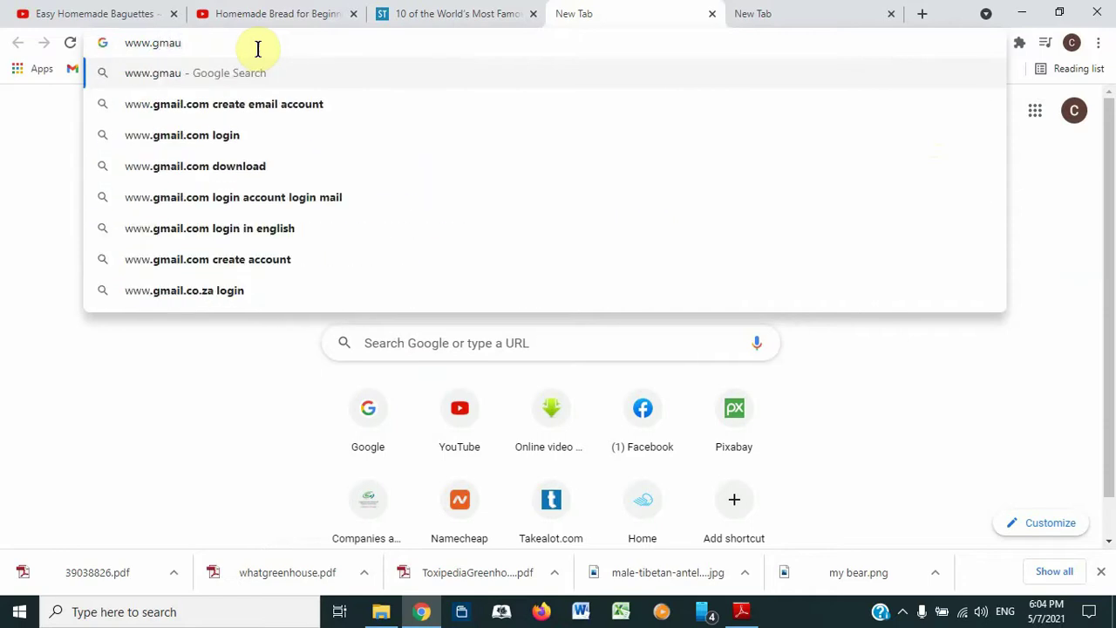
pyautogui.press('BackSpace')
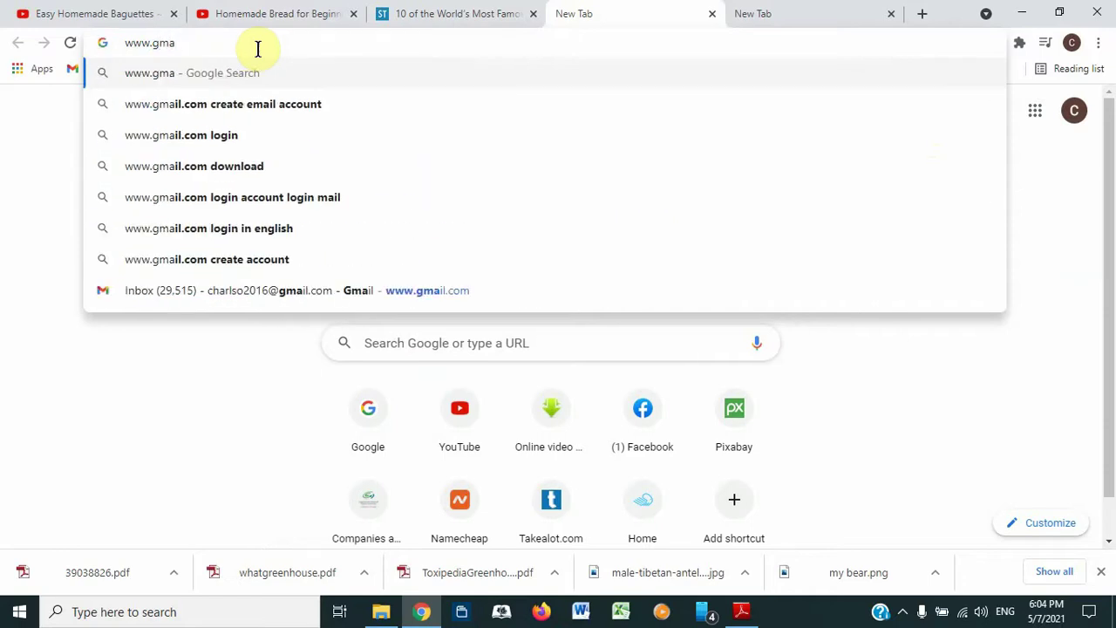
pyautogui.write('il.com')
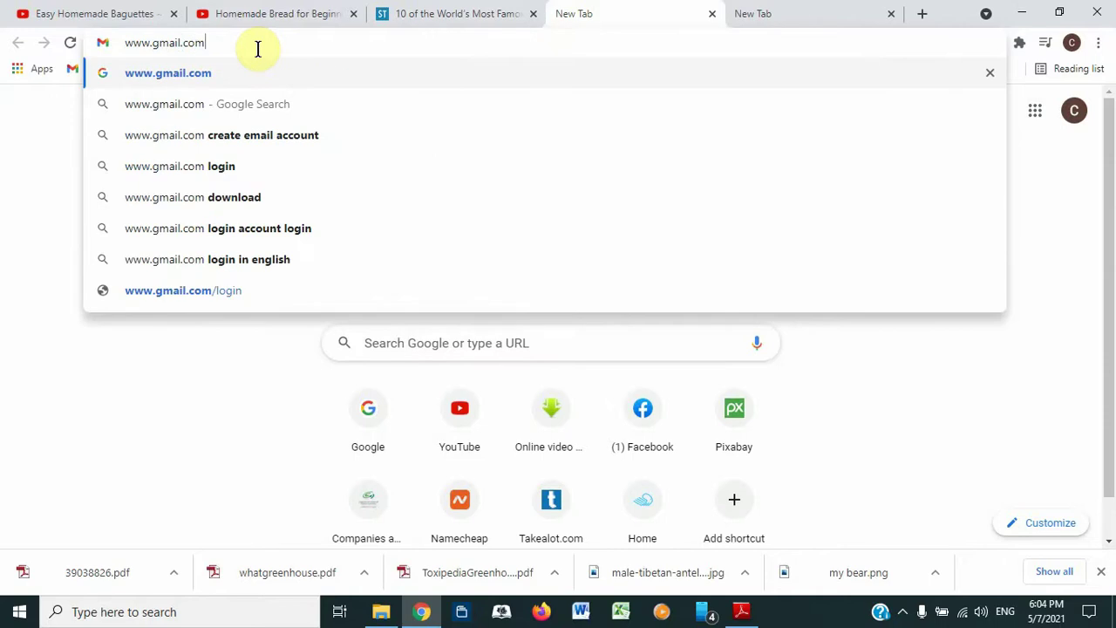
pyautogui.press('Return')
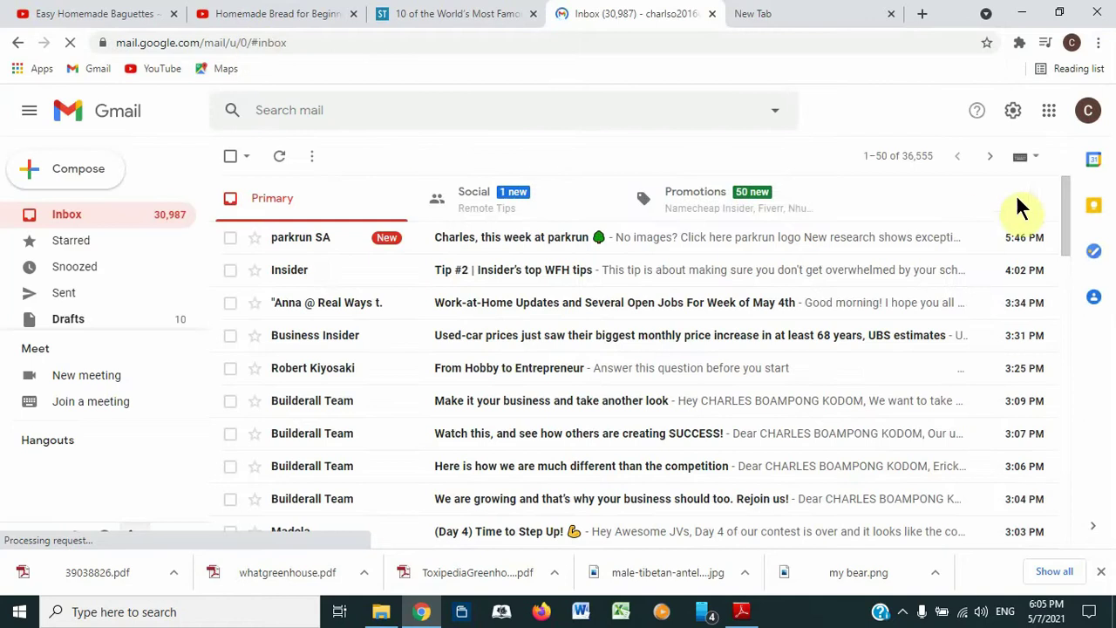
pyautogui.moveTo(1065, 204)
pyautogui.mouseDown()
pyautogui.moveTo(1070, 369)
pyautogui.moveTo(1056, 370)
pyautogui.moveTo(1027, 194)
pyautogui.moveTo(1053, 249)
pyautogui.moveTo(1053, 219)
pyautogui.mouseUp()
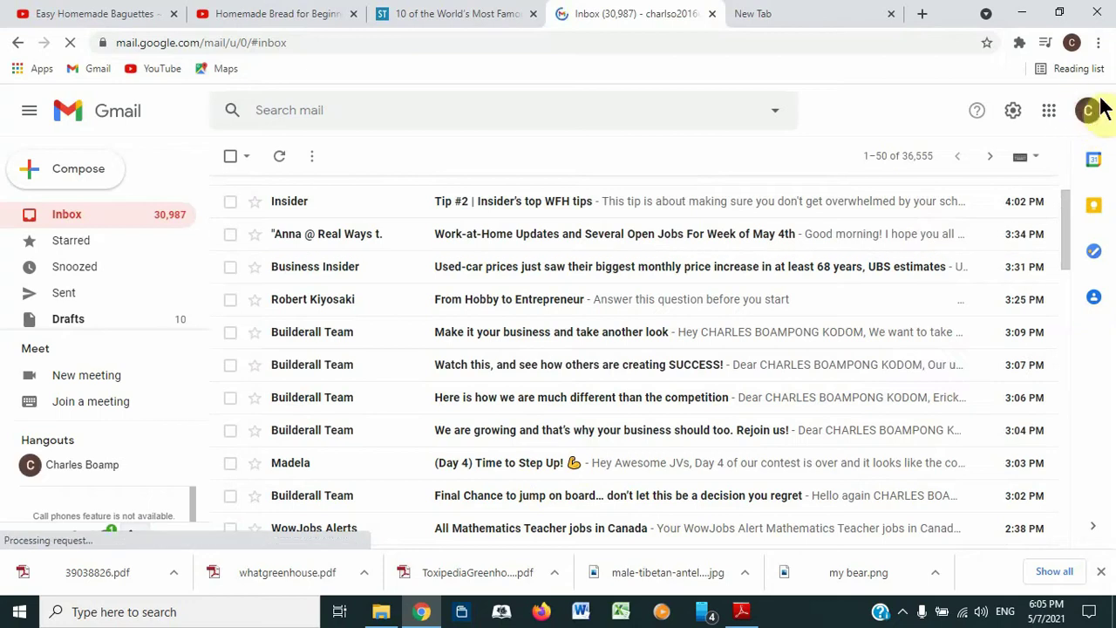
pyautogui.click(1087, 115)
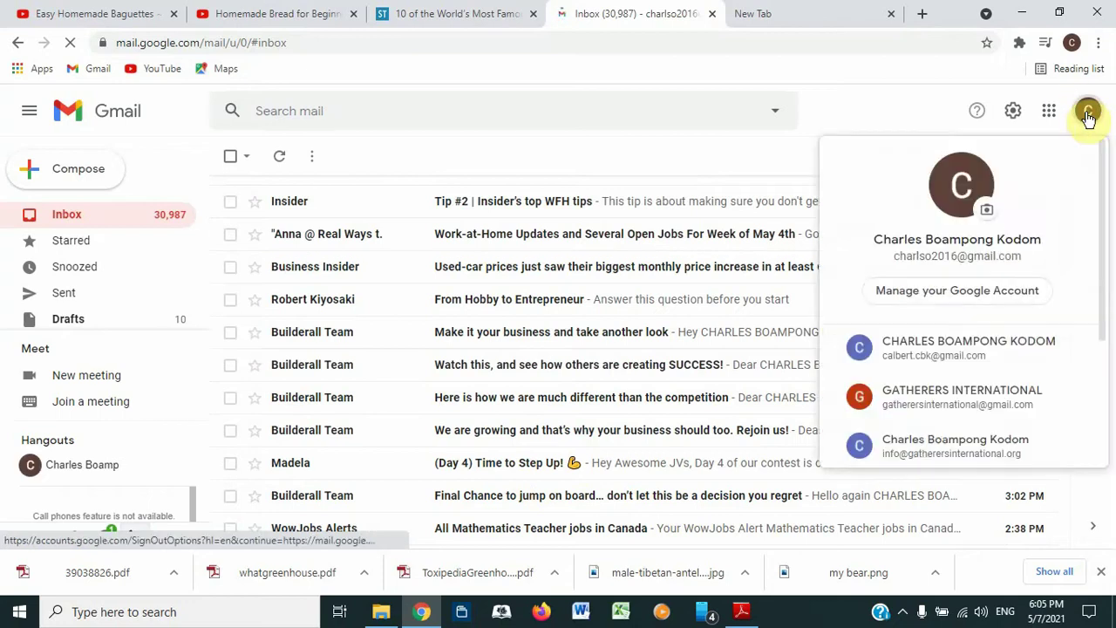
pyautogui.moveTo(1102, 184); pyautogui.dragTo(1104, 366)
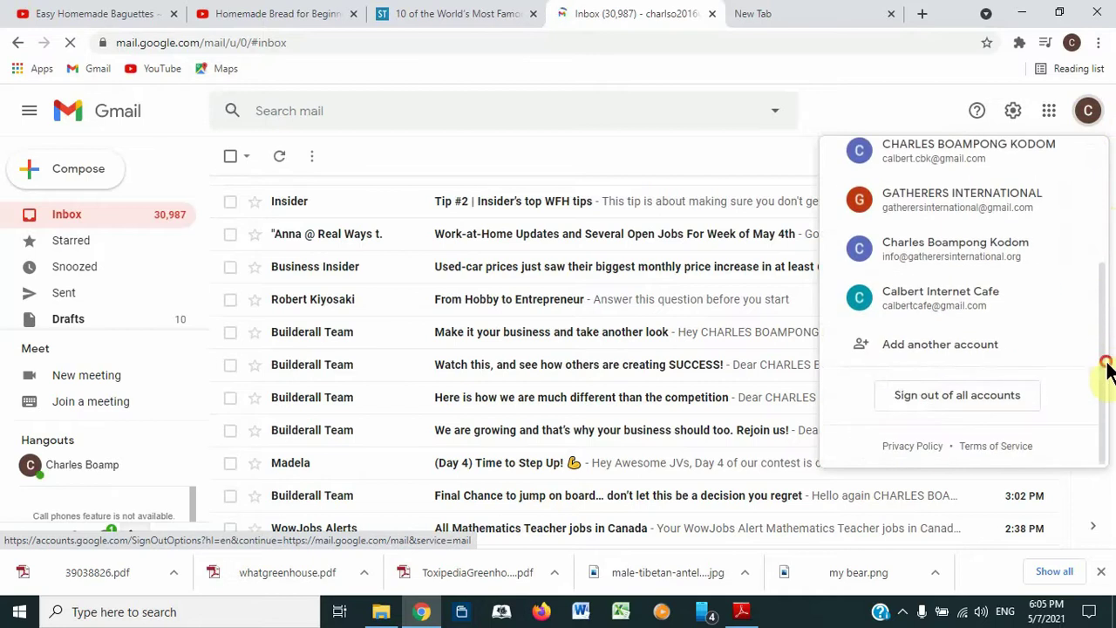
pyautogui.click(921, 398)
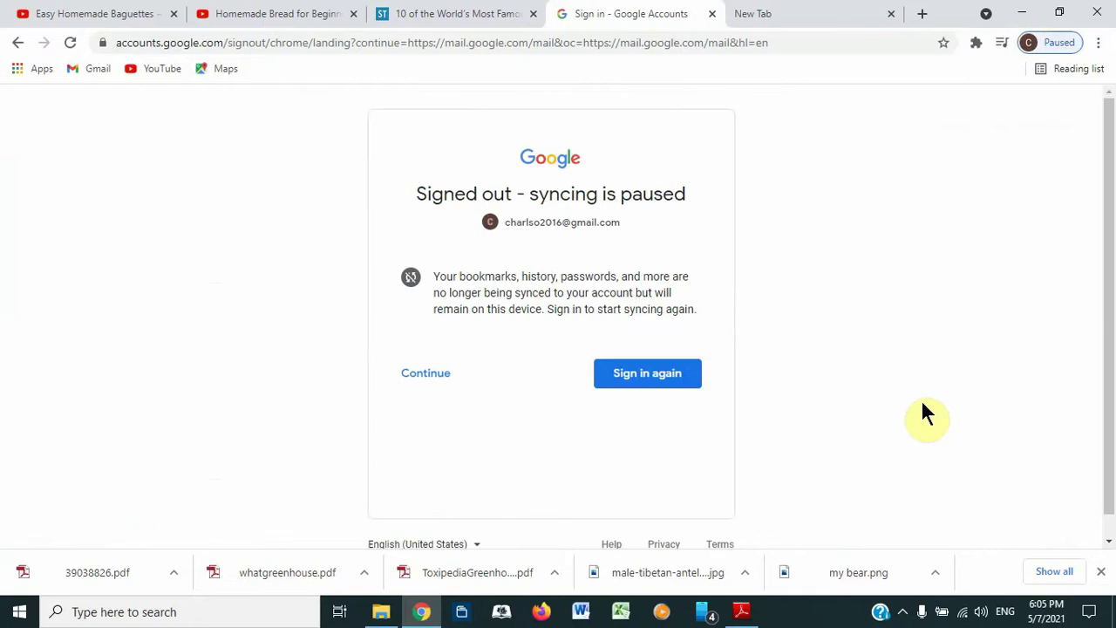
pyautogui.click(241, 49)
pyautogui.write('www.')
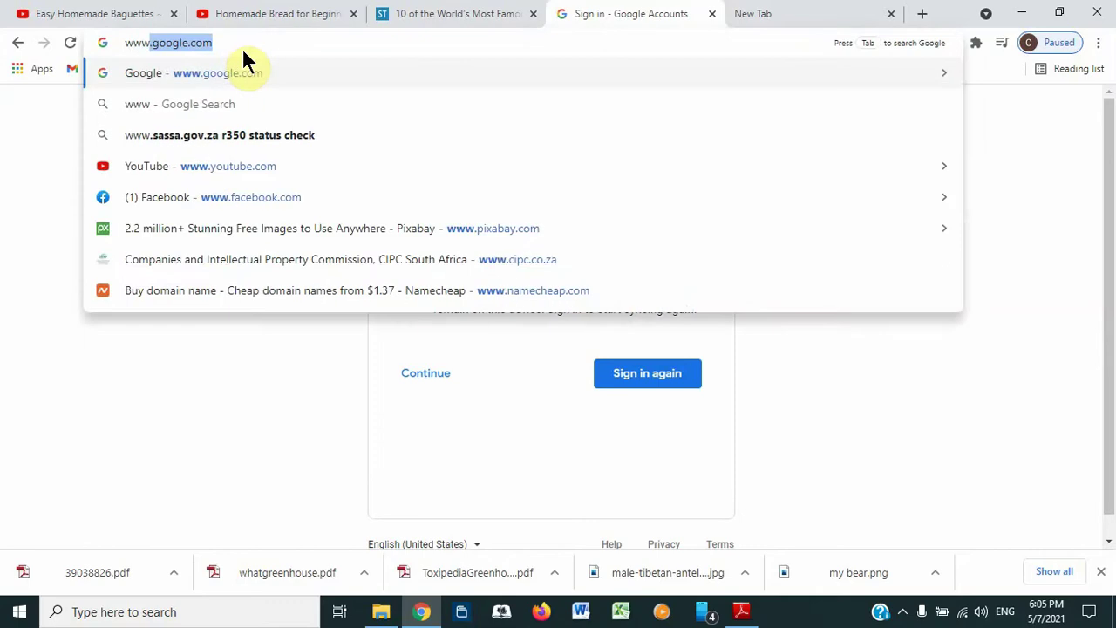
pyautogui.write('gmail.')
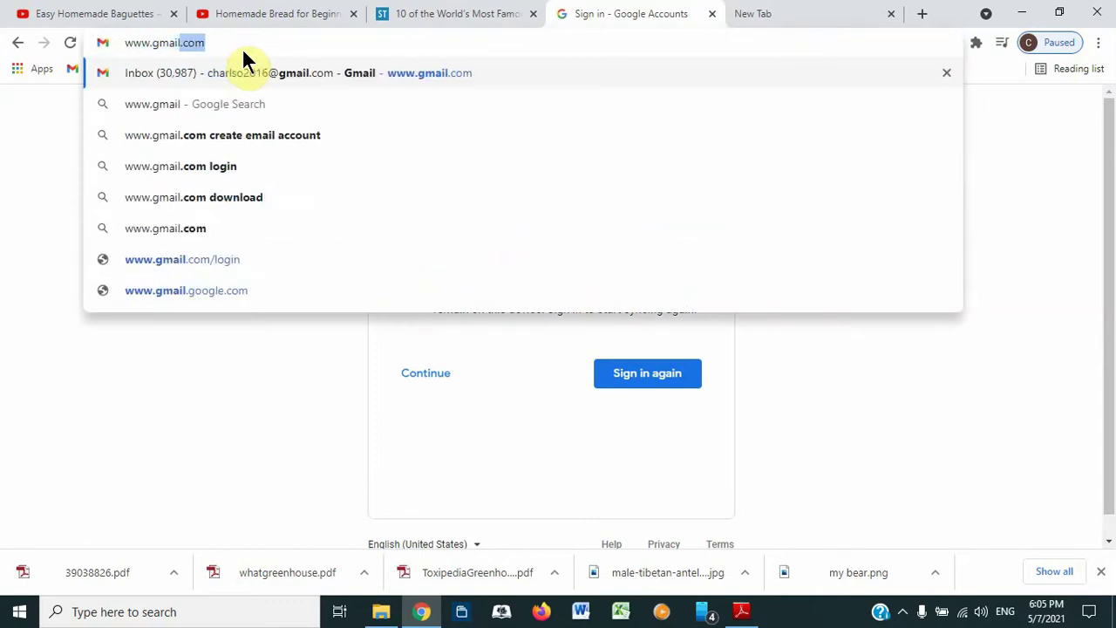
pyautogui.write('com')
# Load gmail.com and scroll through the five saved accounts, all marked signed out.
pyautogui.press('Return')
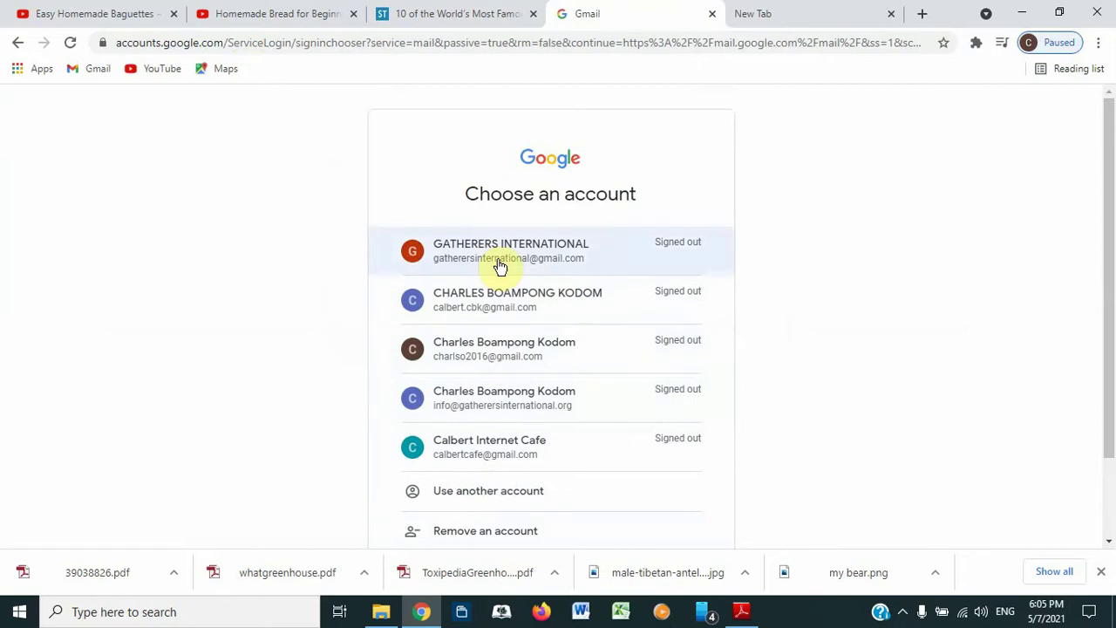
pyautogui.moveTo(1105, 259); pyautogui.dragTo(1112, 327)
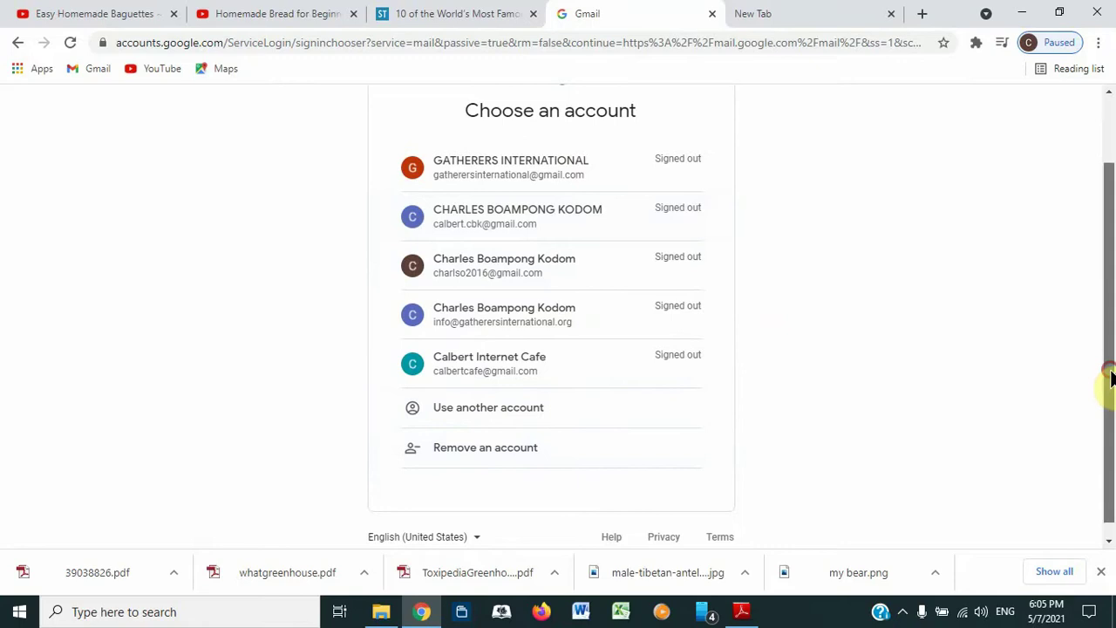
pyautogui.moveTo(1111, 377); pyautogui.dragTo(1108, 478)
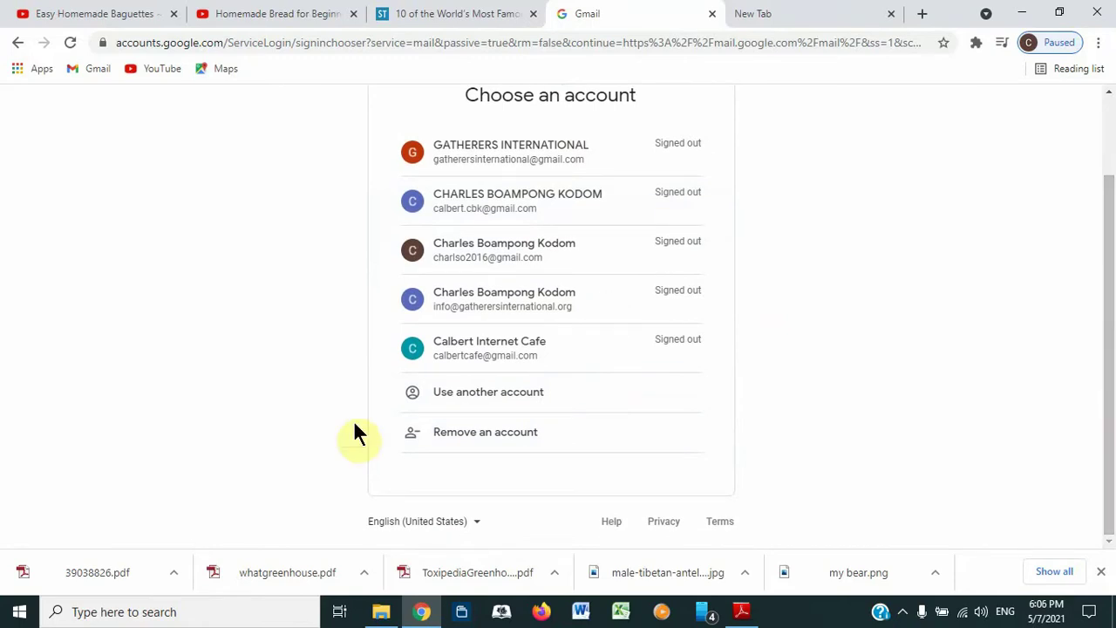
# Choose Use another account, then Create account for myself.
pyautogui.click(456, 397)
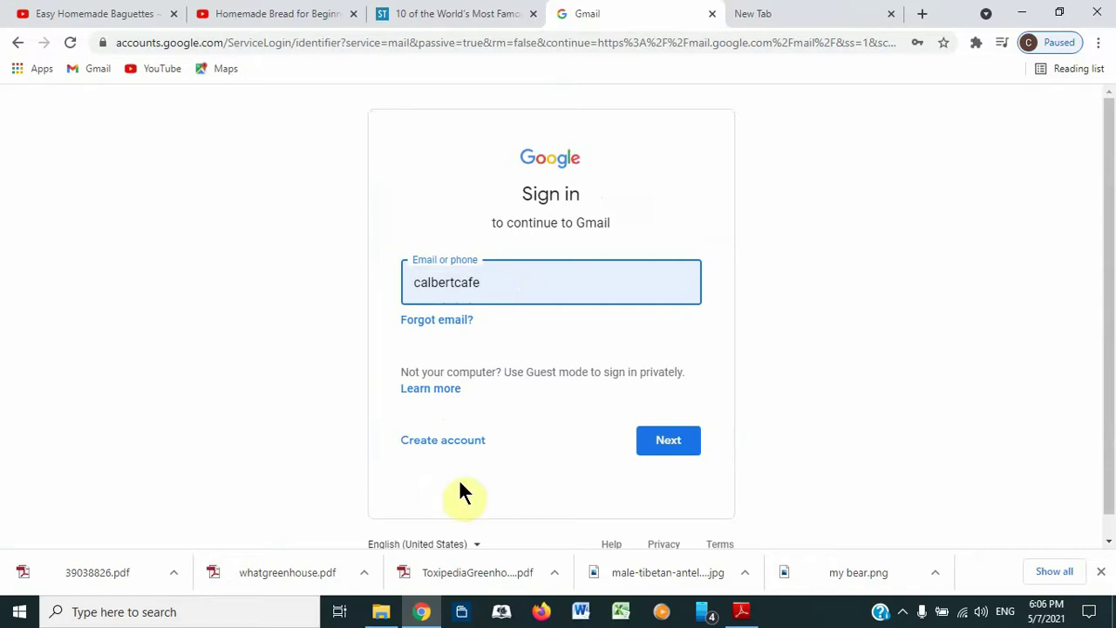
pyautogui.click(427, 445)
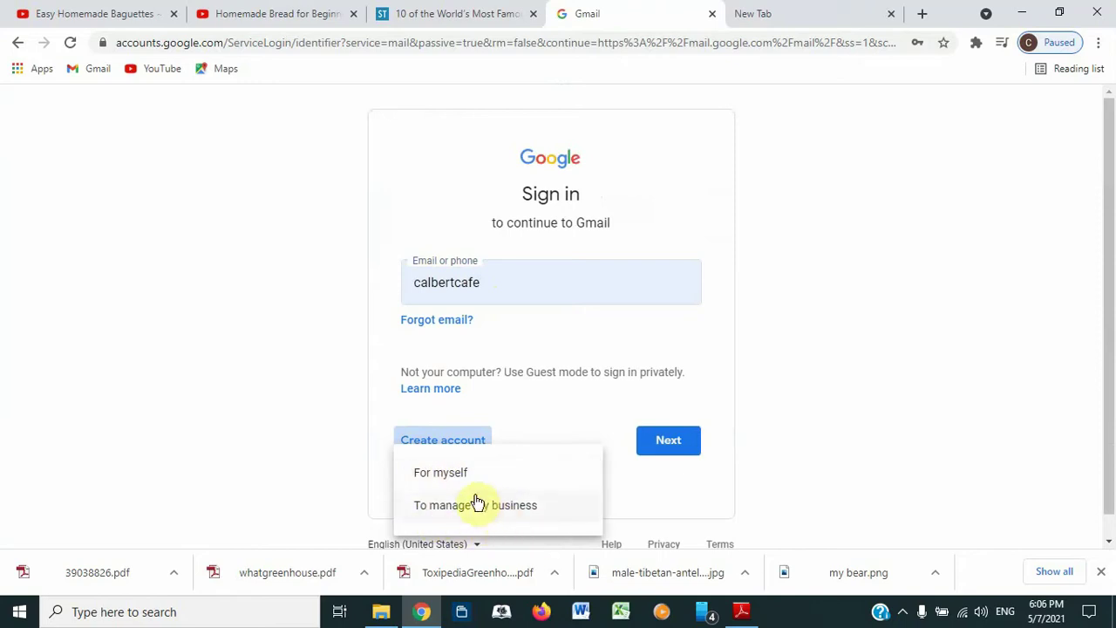
pyautogui.click(437, 476)
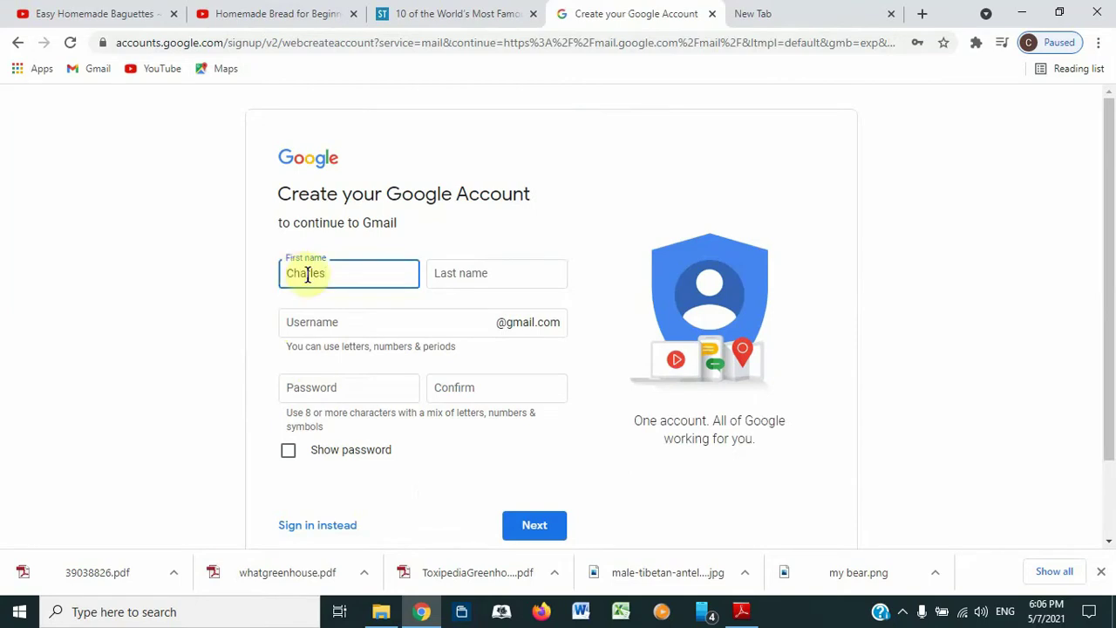
# Fill in the last name and username, adding a digit until the username is available.
pyautogui.click(437, 274)
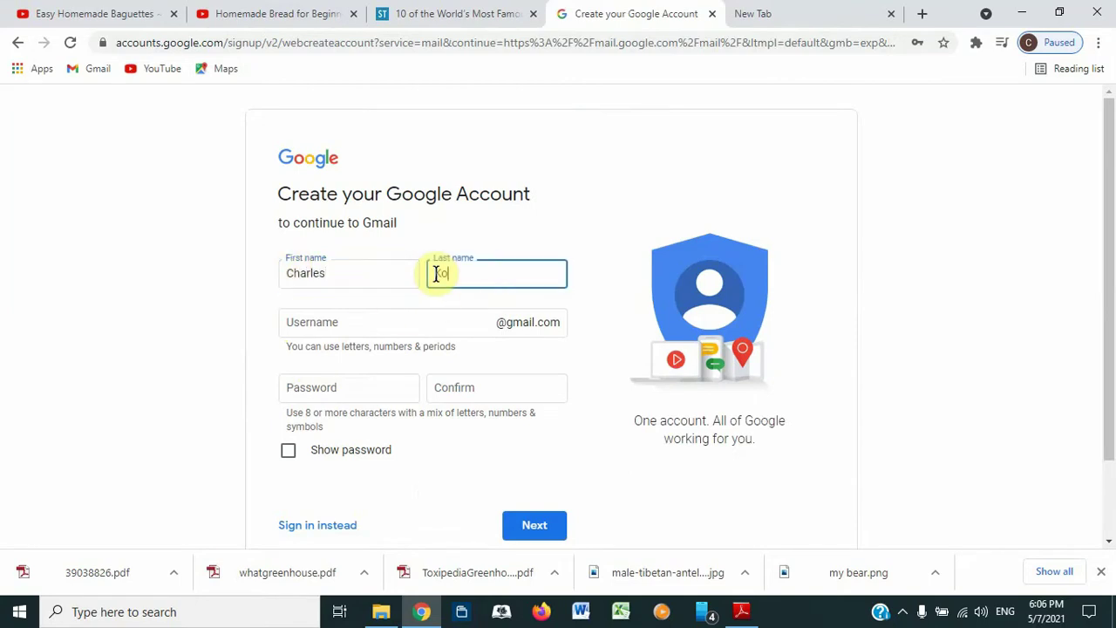
pyautogui.click(346, 320)
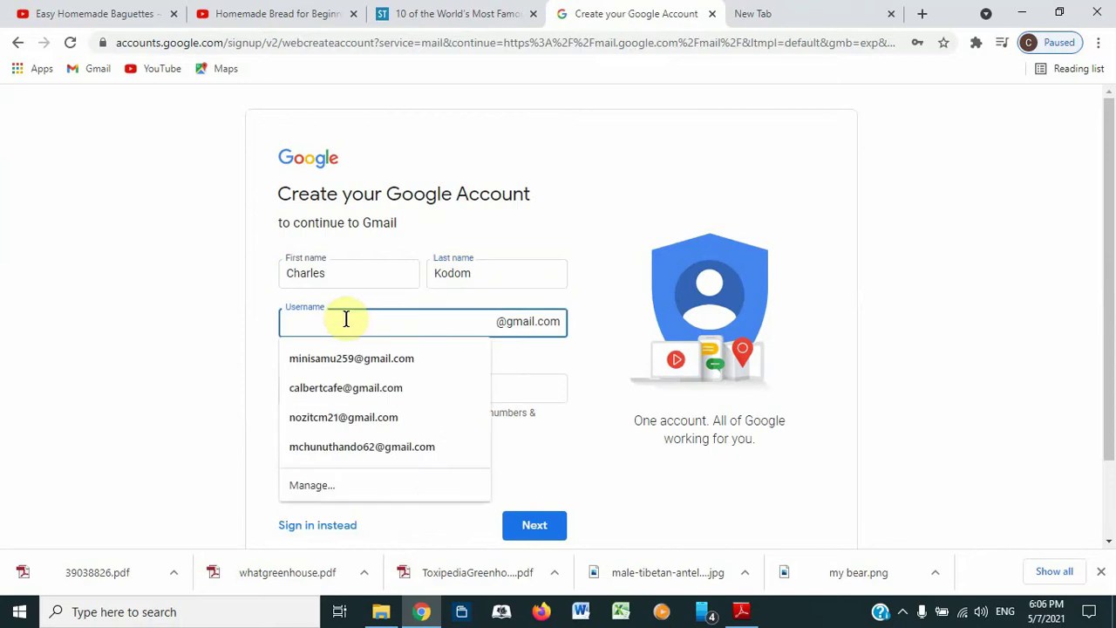
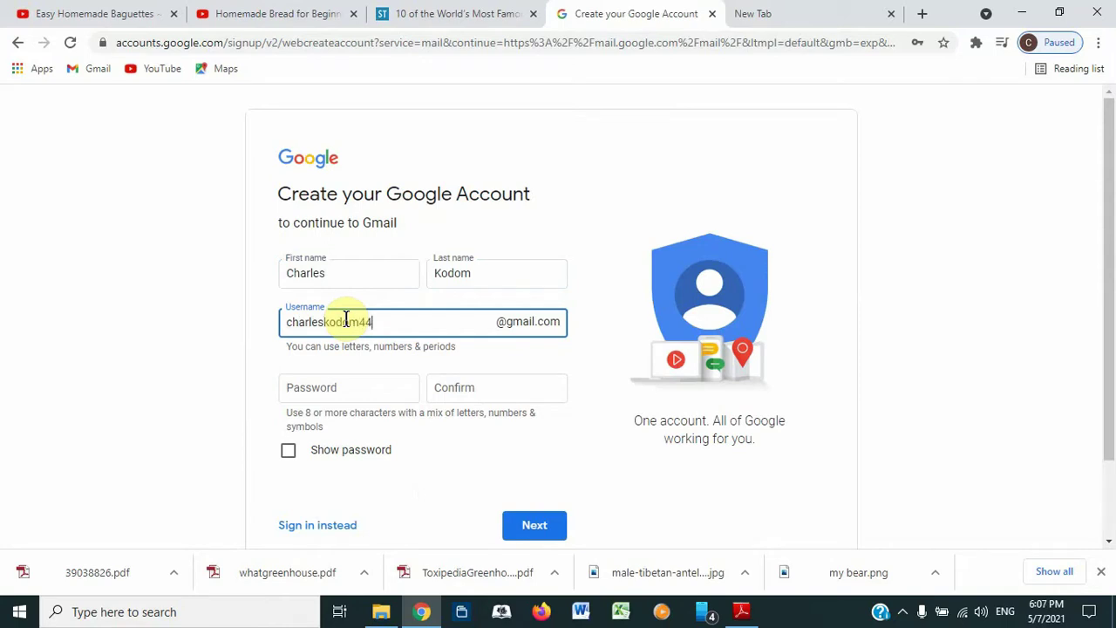
pyautogui.click(193, 373)
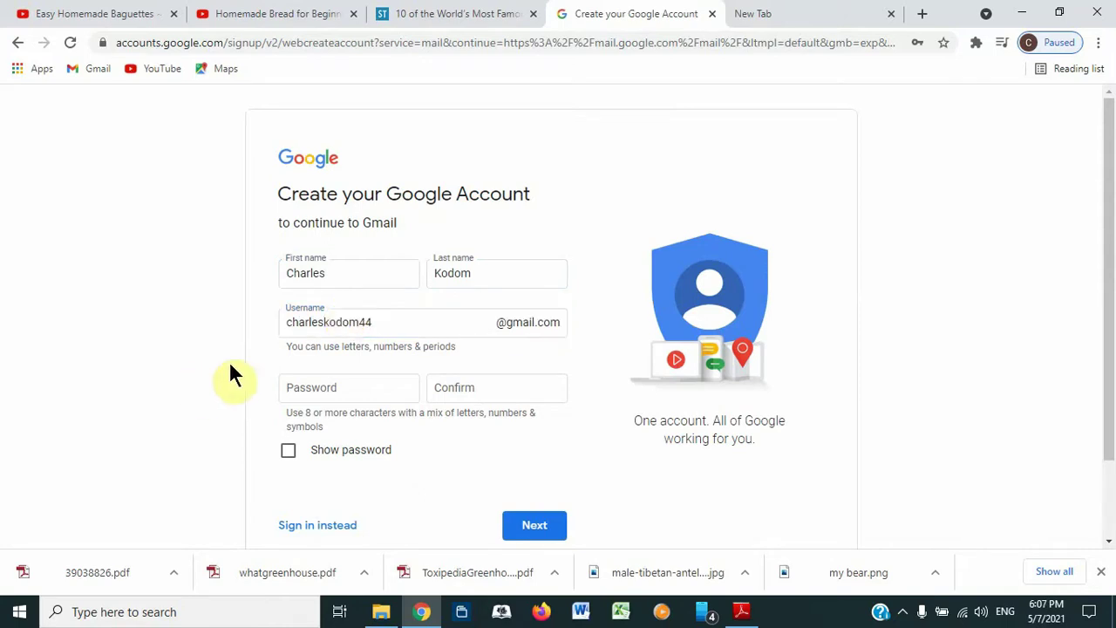
pyautogui.click(379, 322)
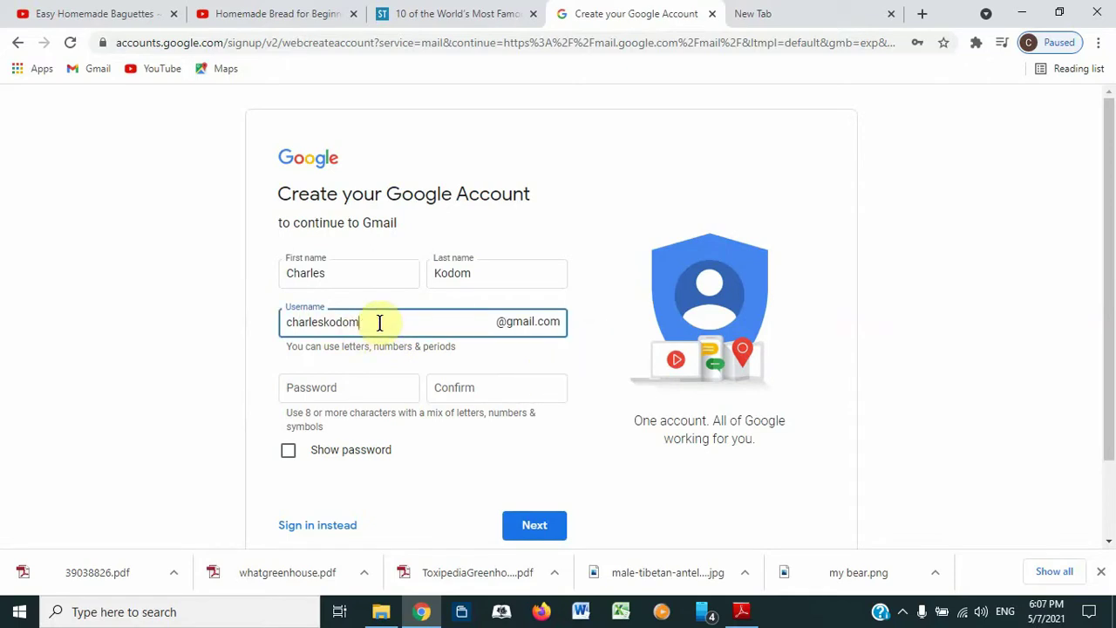
pyautogui.click(247, 360)
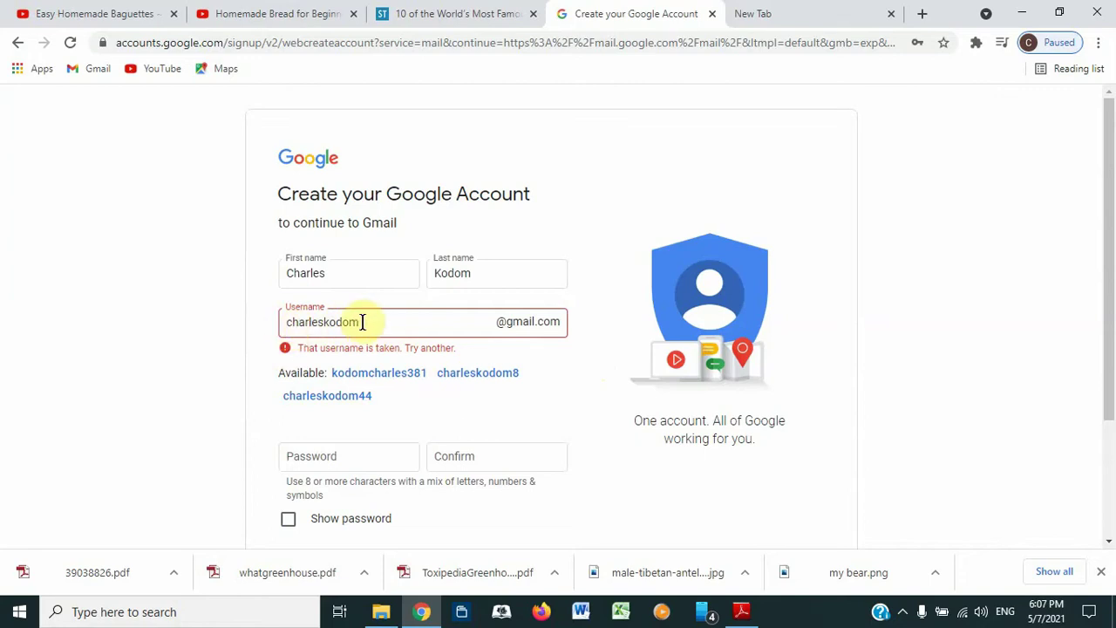
pyautogui.click(365, 322)
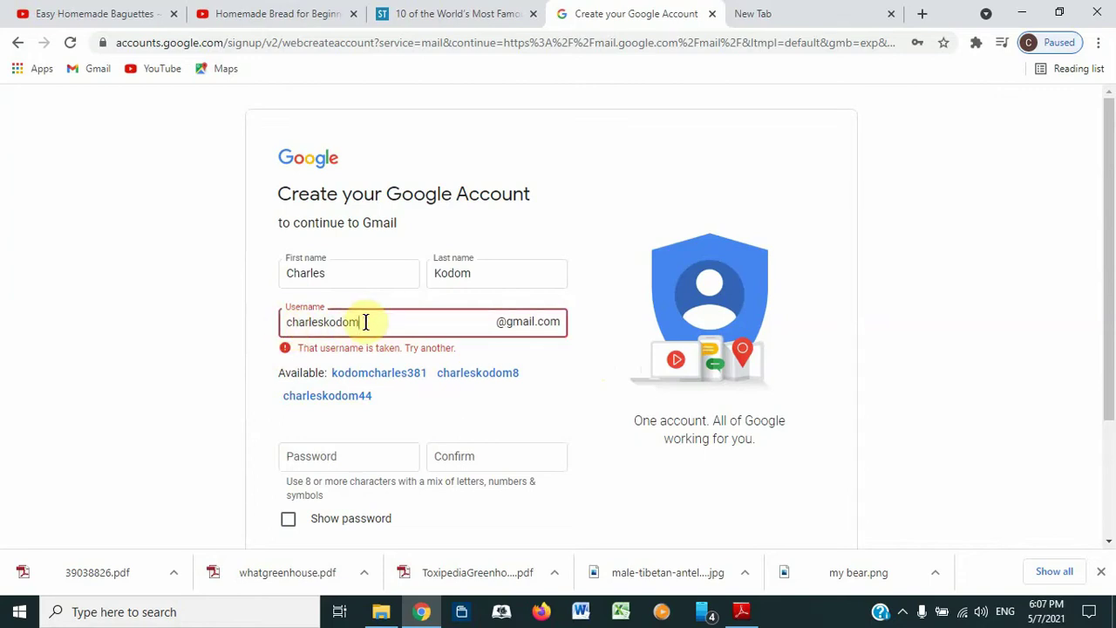
pyautogui.click(225, 354)
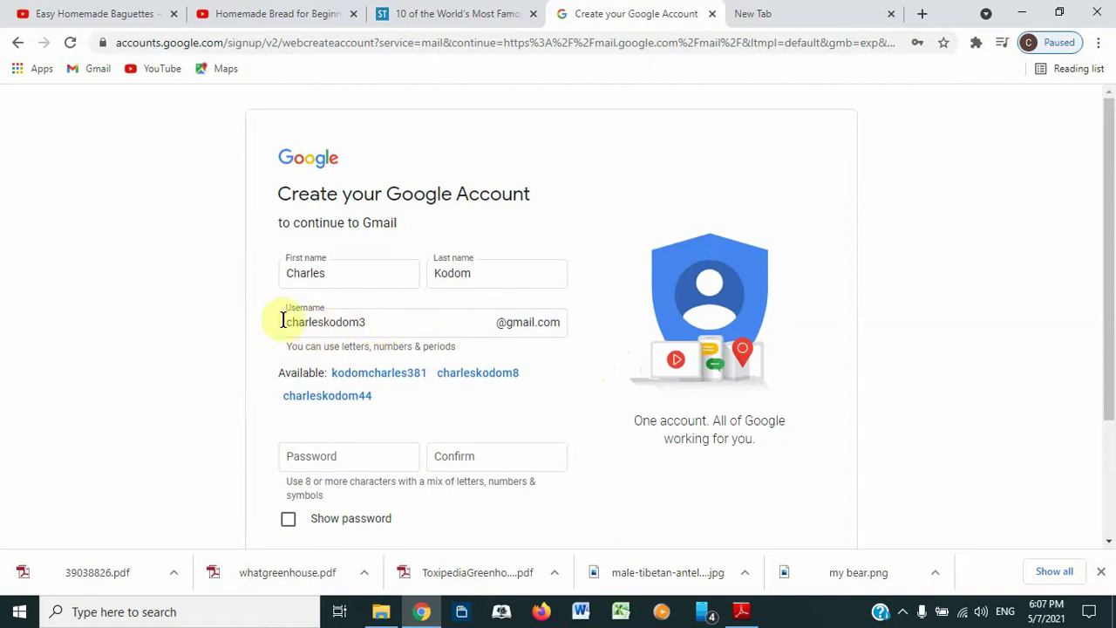
# Tick Show password and type the new account password.
pyautogui.click(369, 458)
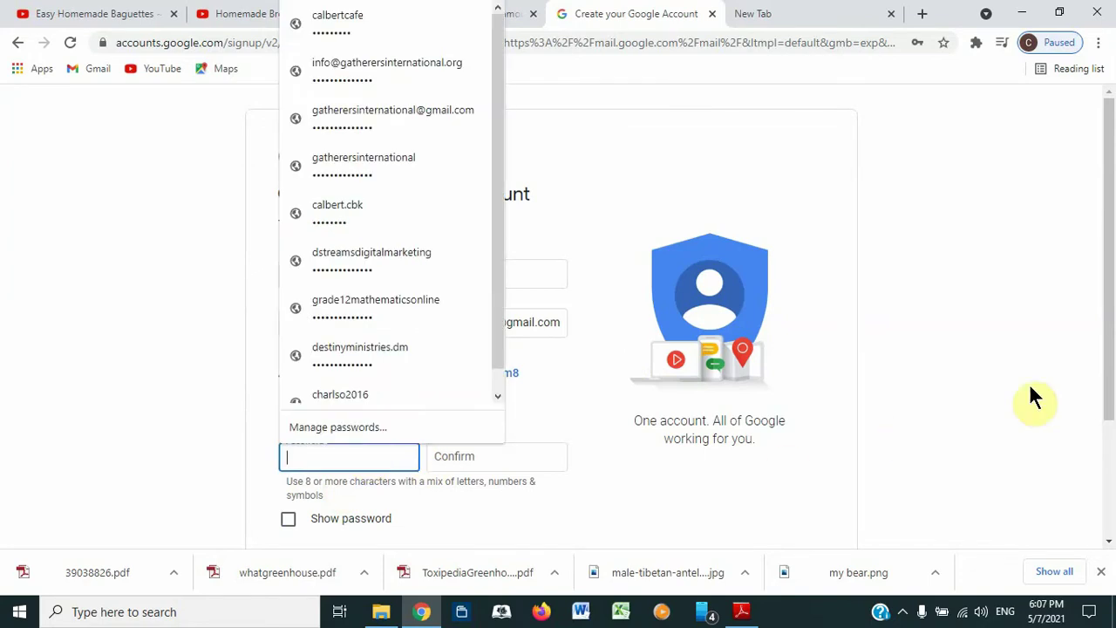
pyautogui.moveTo(1110, 375); pyautogui.dragTo(1109, 418)
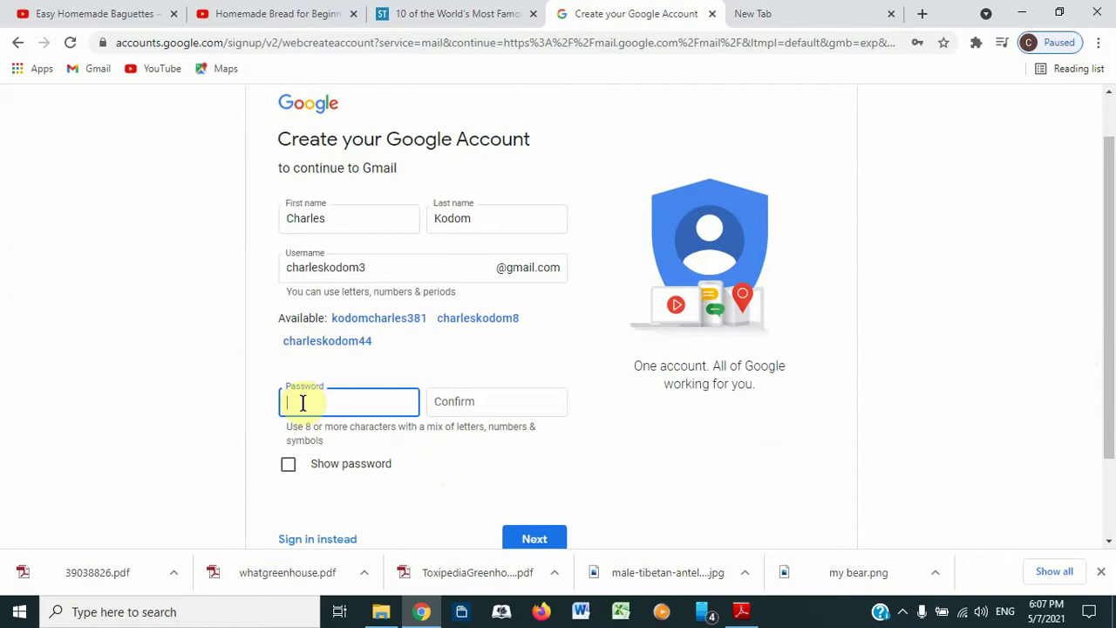
pyautogui.click(289, 468)
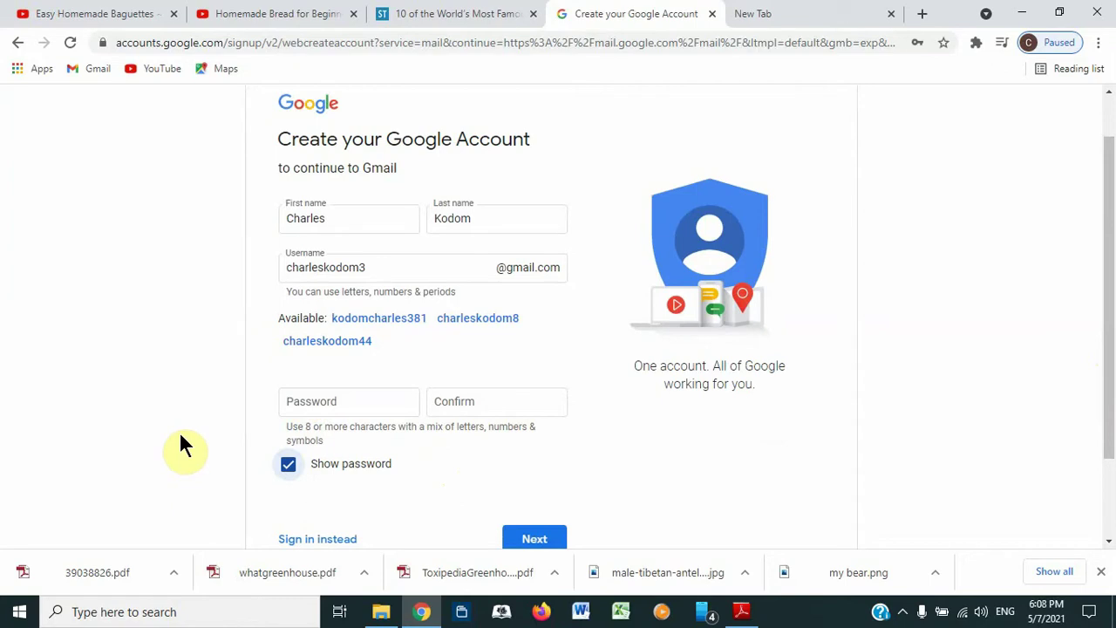
pyautogui.click(353, 406)
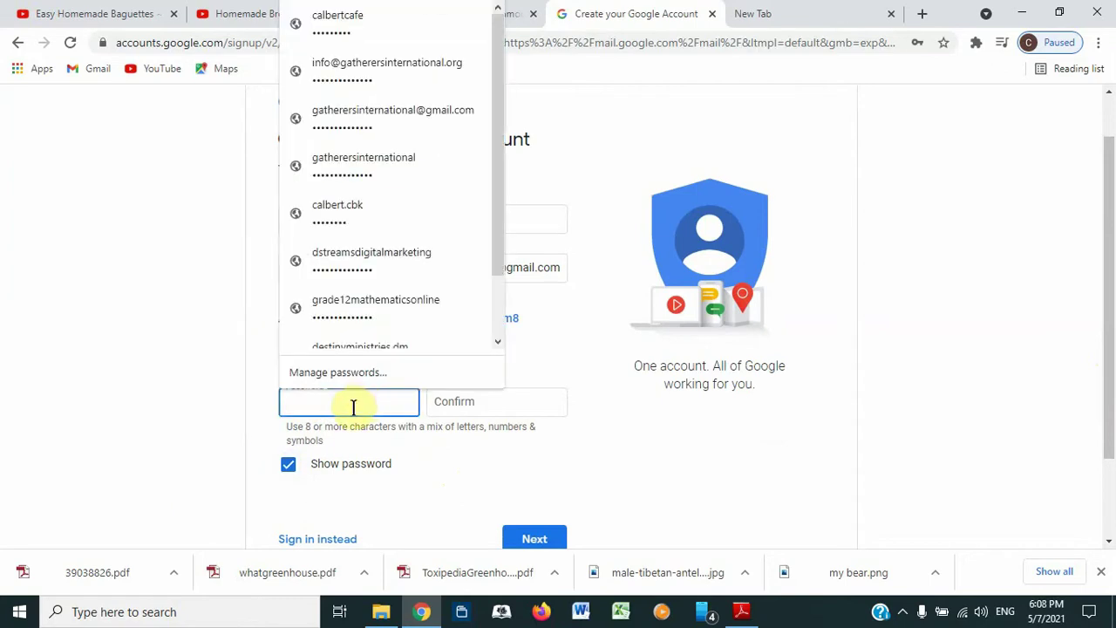
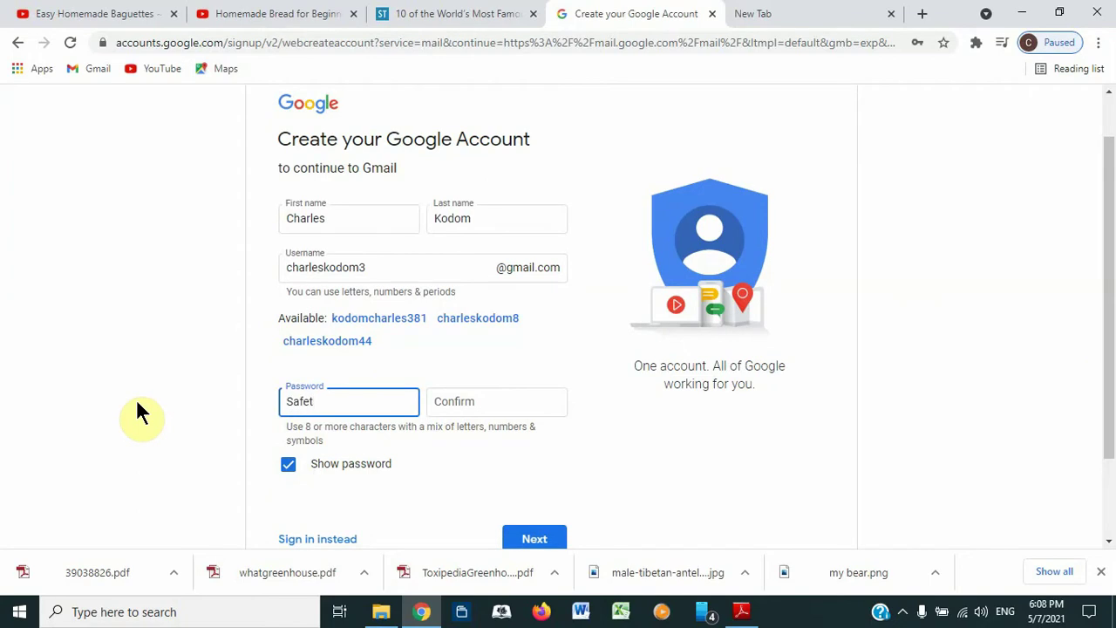
# Re-enter the password in Confirm, hide both passwords again, and continue with Next.
pyautogui.click(438, 407)
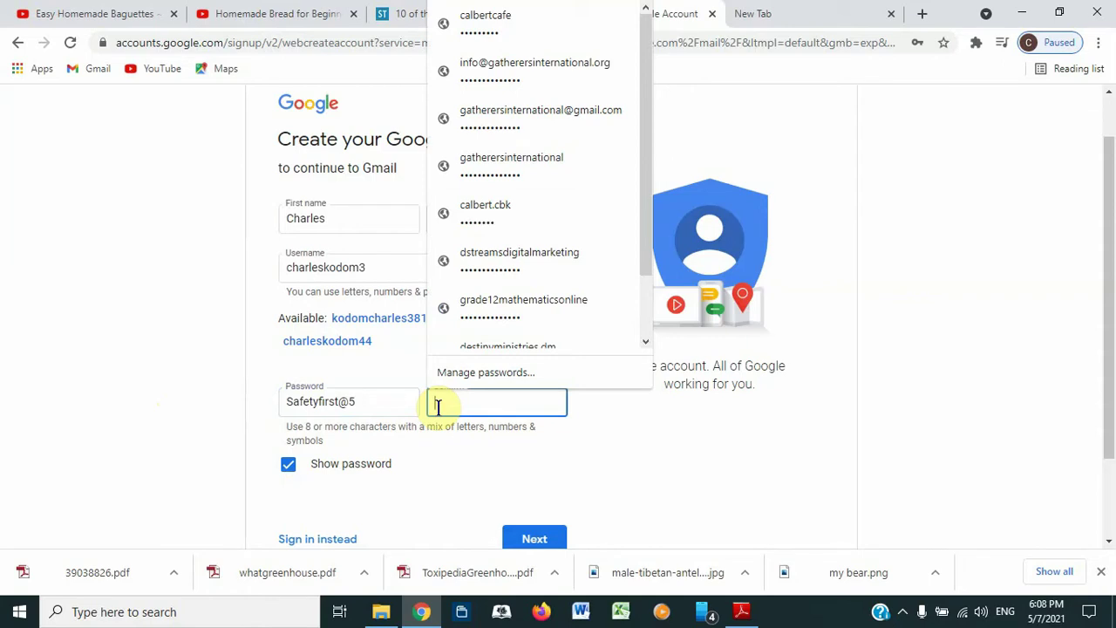
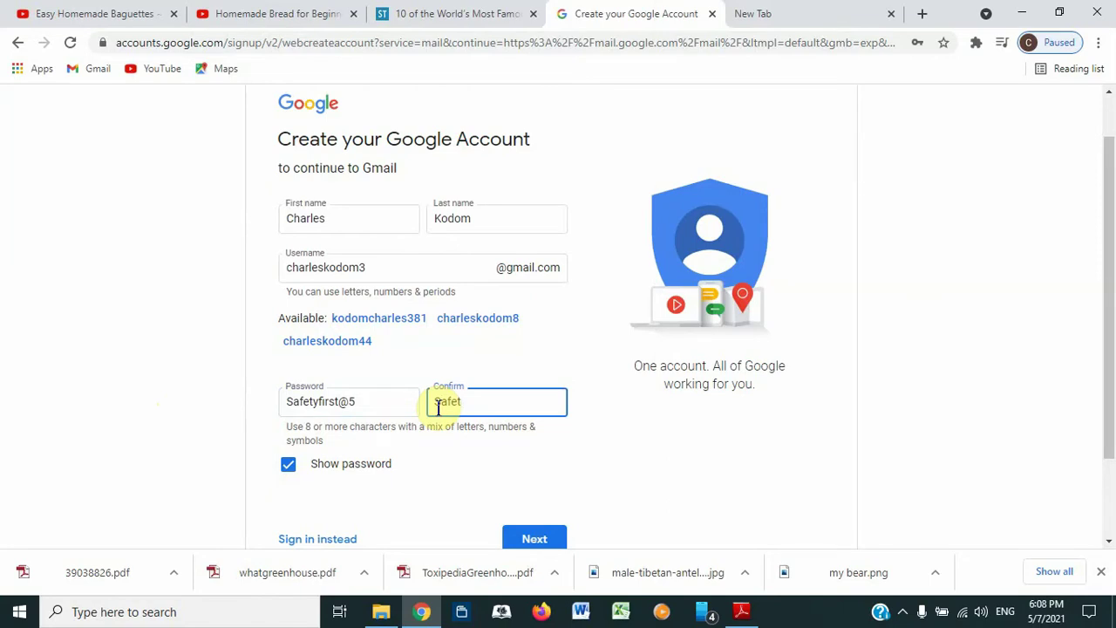
pyautogui.moveTo(1107, 307); pyautogui.dragTo(1109, 401)
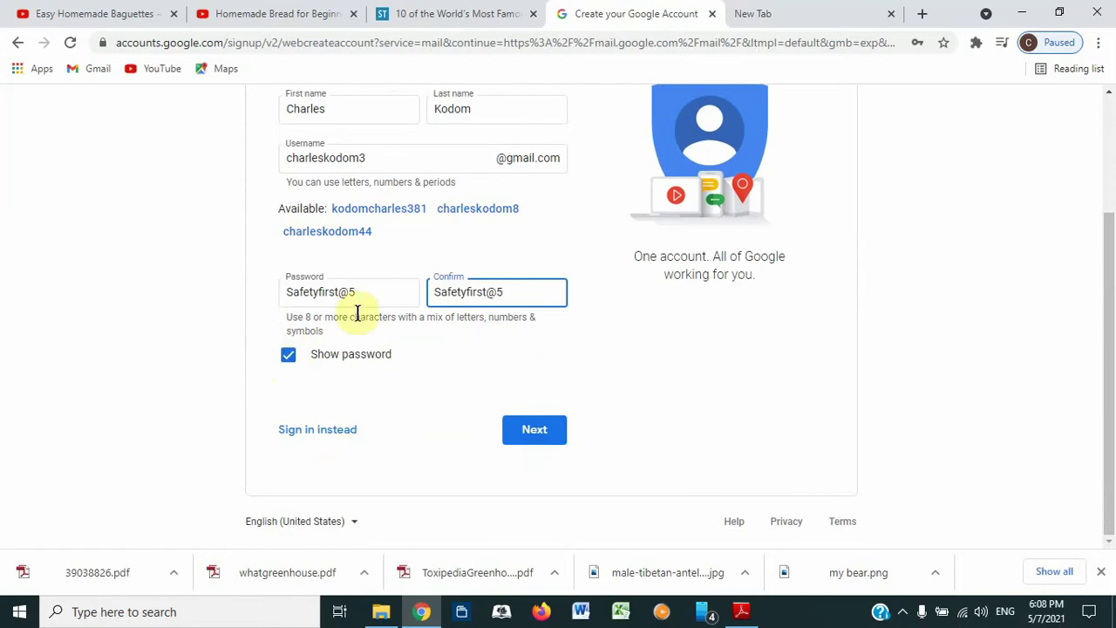
pyautogui.click(289, 357)
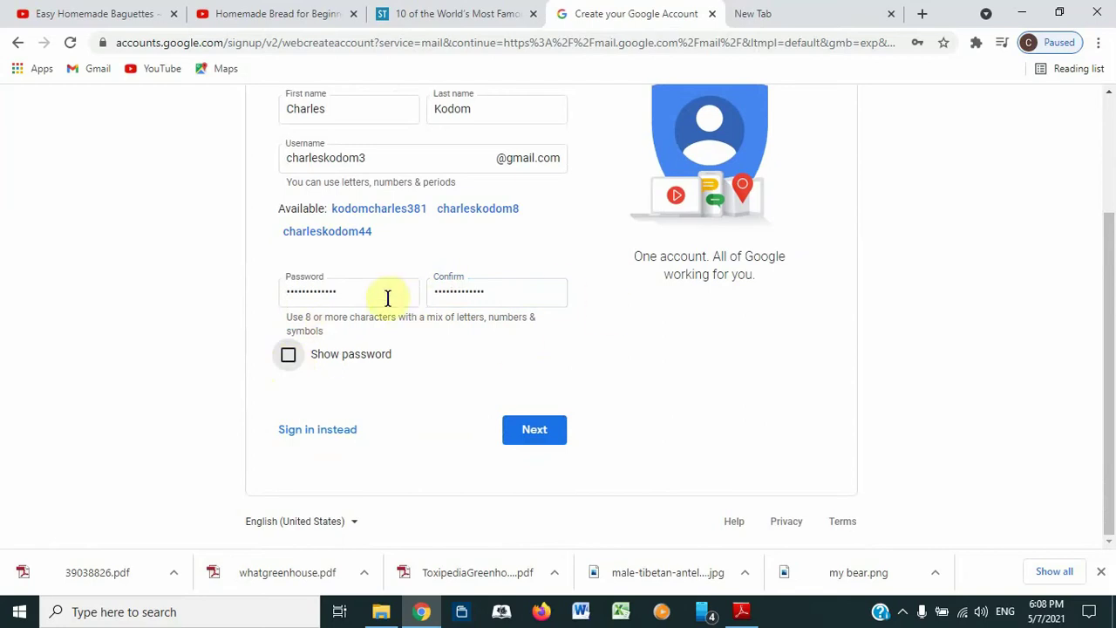
pyautogui.click(527, 436)
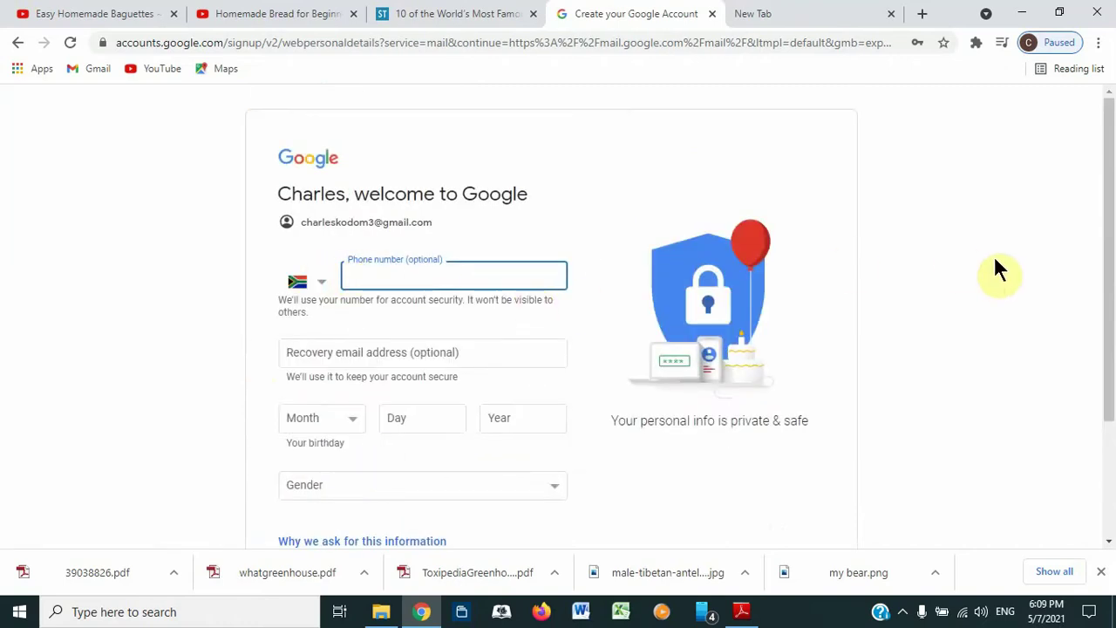
pyautogui.moveTo(1111, 277); pyautogui.dragTo(1112, 366)
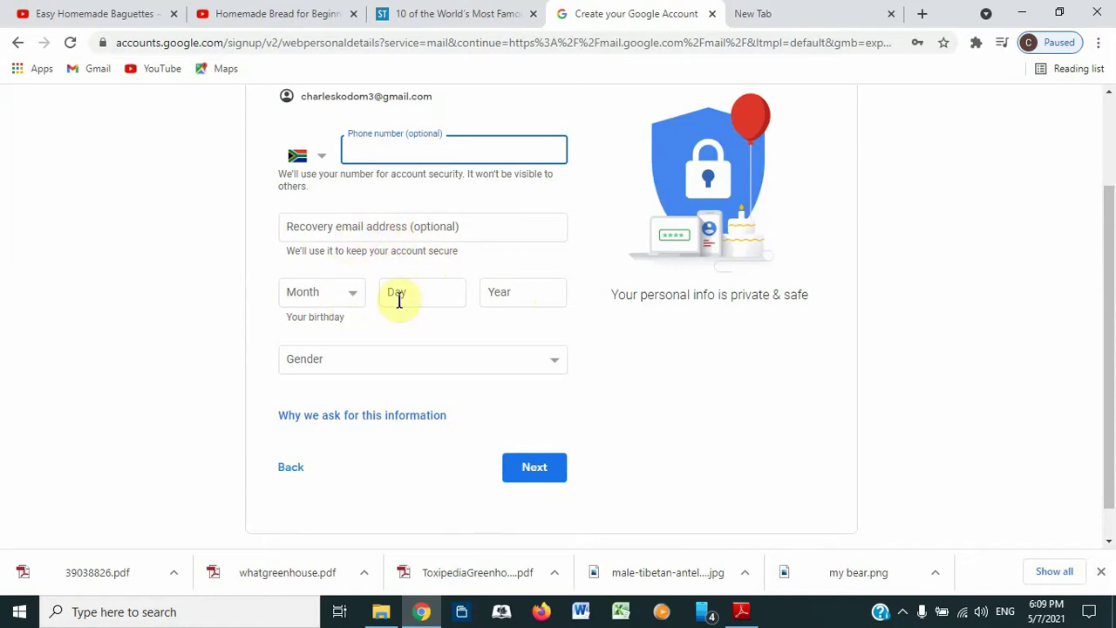
pyautogui.click(541, 365)
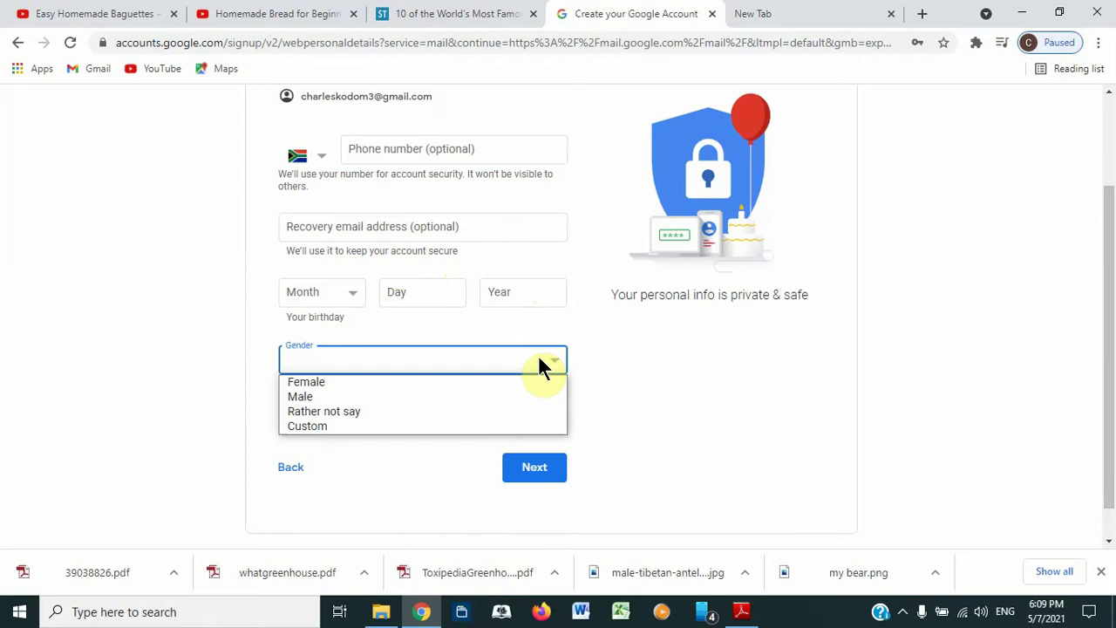
pyautogui.click(645, 395)
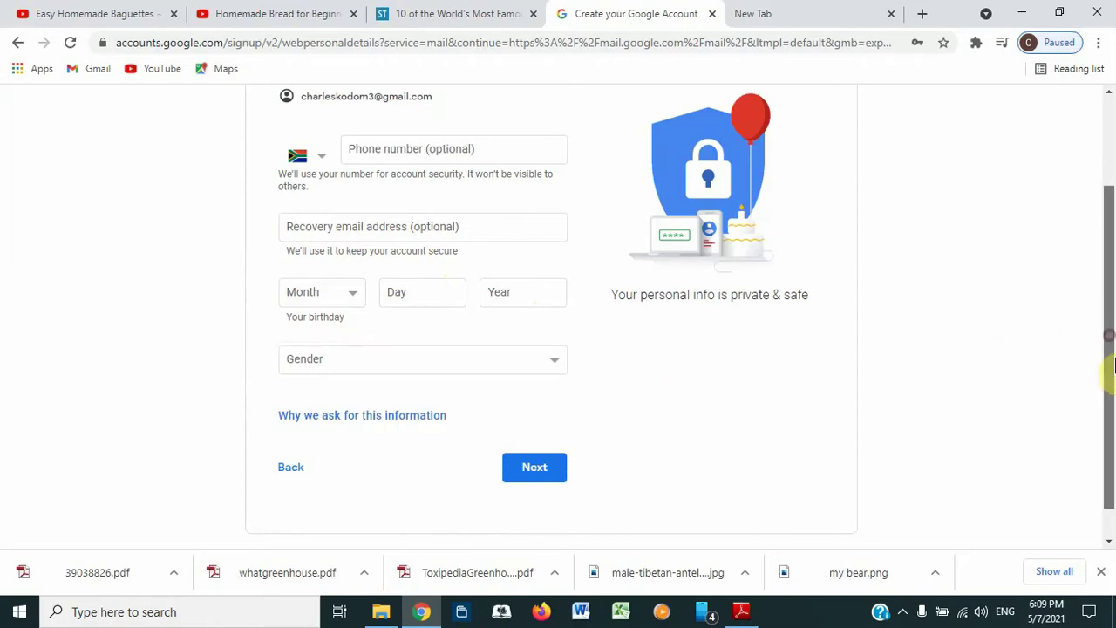
pyautogui.moveTo(1113, 365); pyautogui.dragTo(1111, 384)
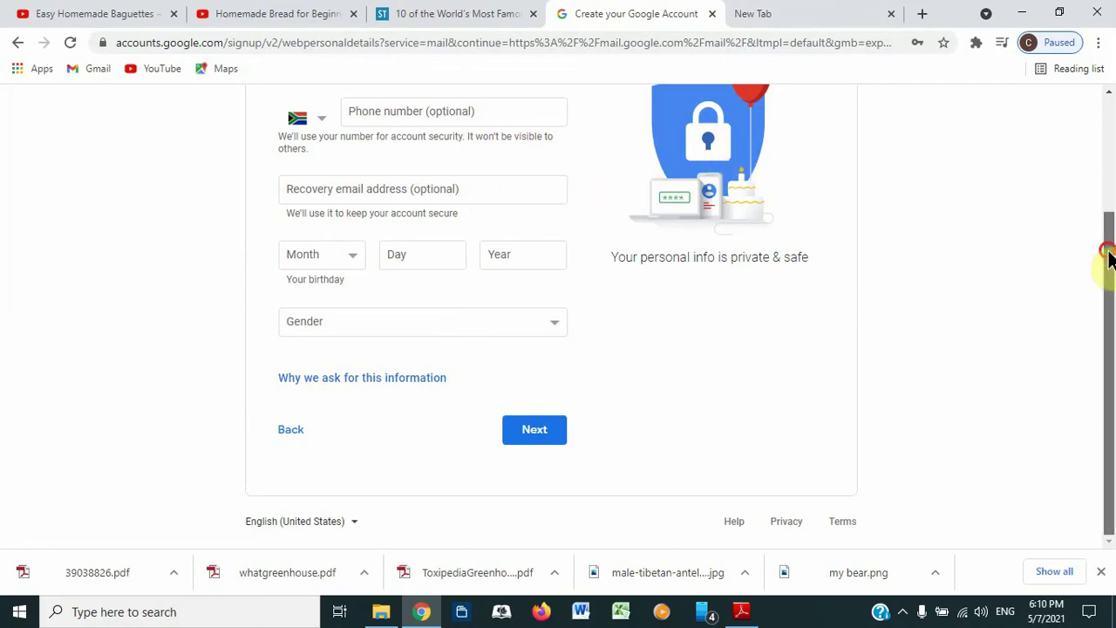
pyautogui.moveTo(1109, 262); pyautogui.dragTo(1110, 92)
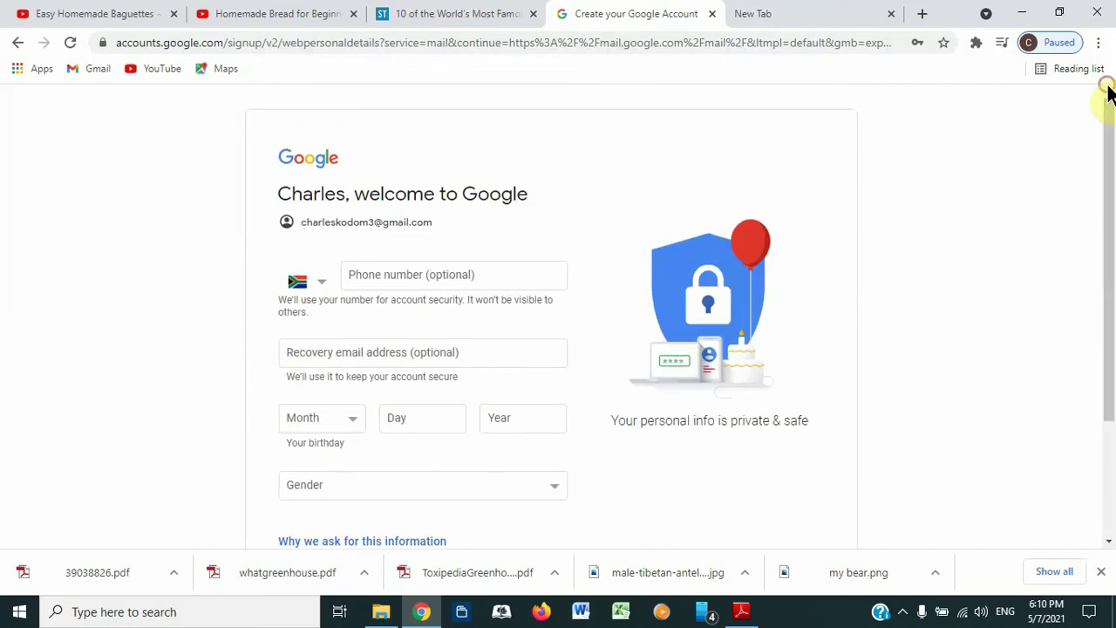
# Close the empty New Tab and the Create your Google Account tab, then minimize Chrome.
pyautogui.click(781, 12)
pyautogui.click(891, 14)
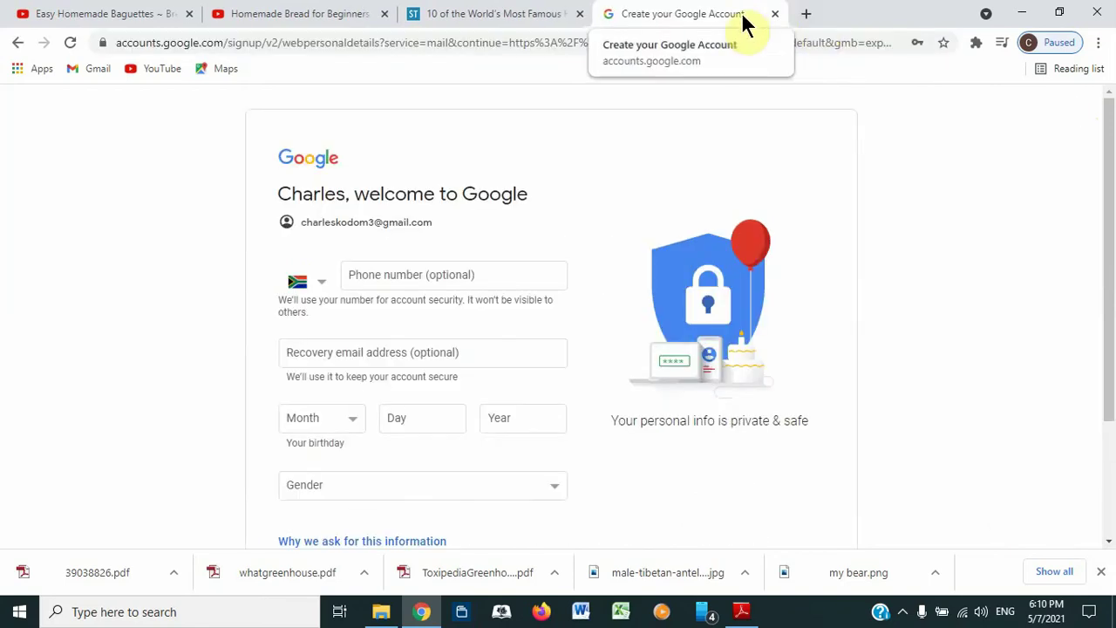
pyautogui.click(772, 14)
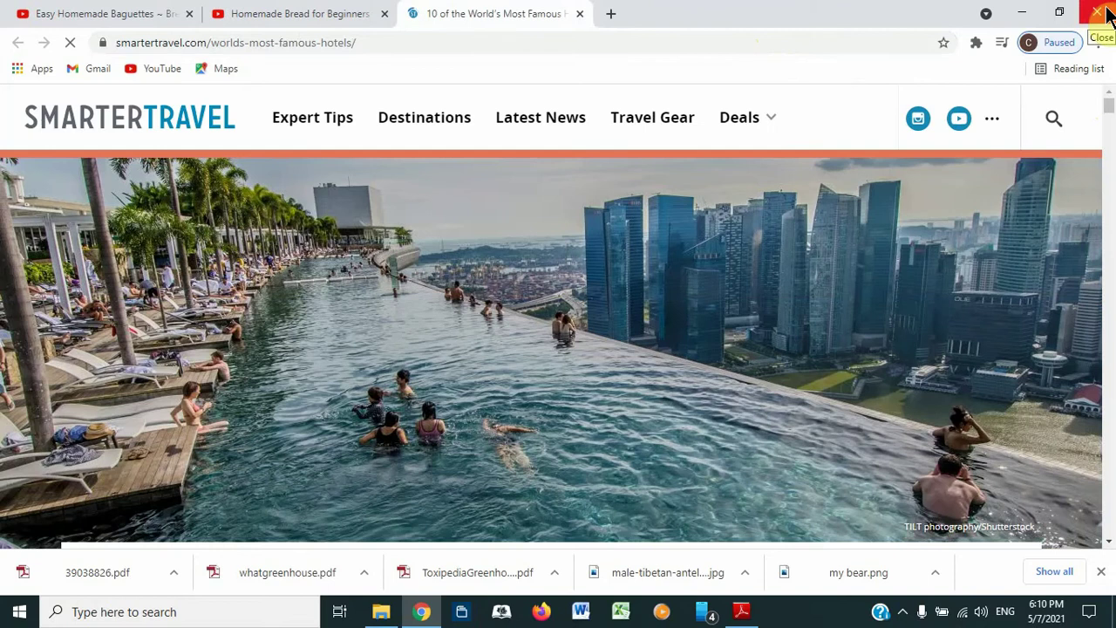
pyautogui.click(1020, 12)
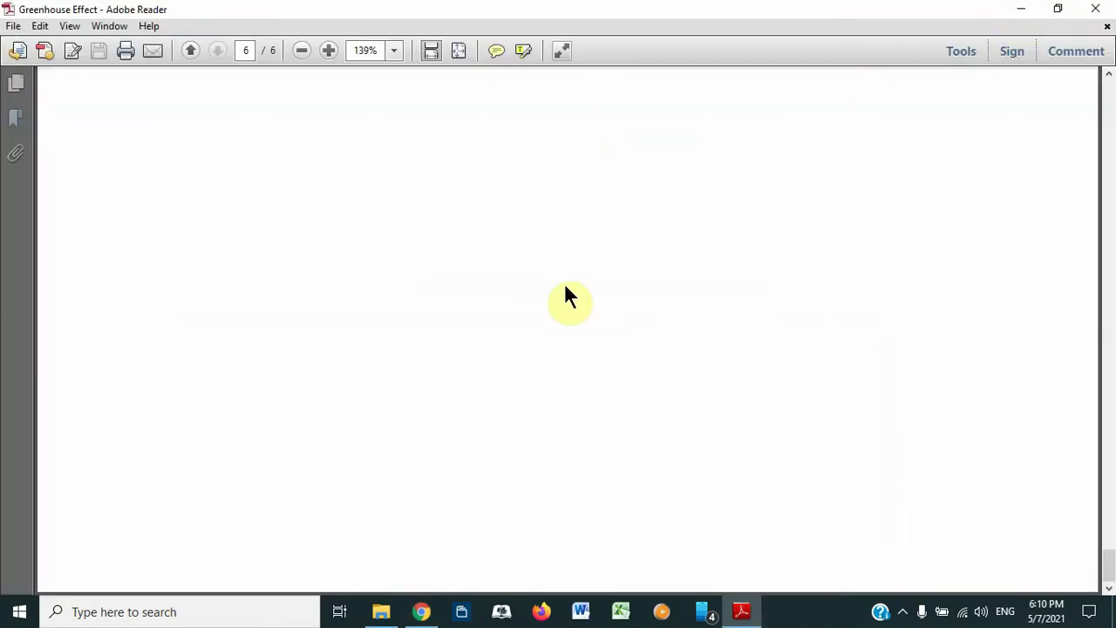
# Minimize Adobe Reader and the Downloads folder, then launch FlashBack Express from the desktop.
pyautogui.click(1022, 11)
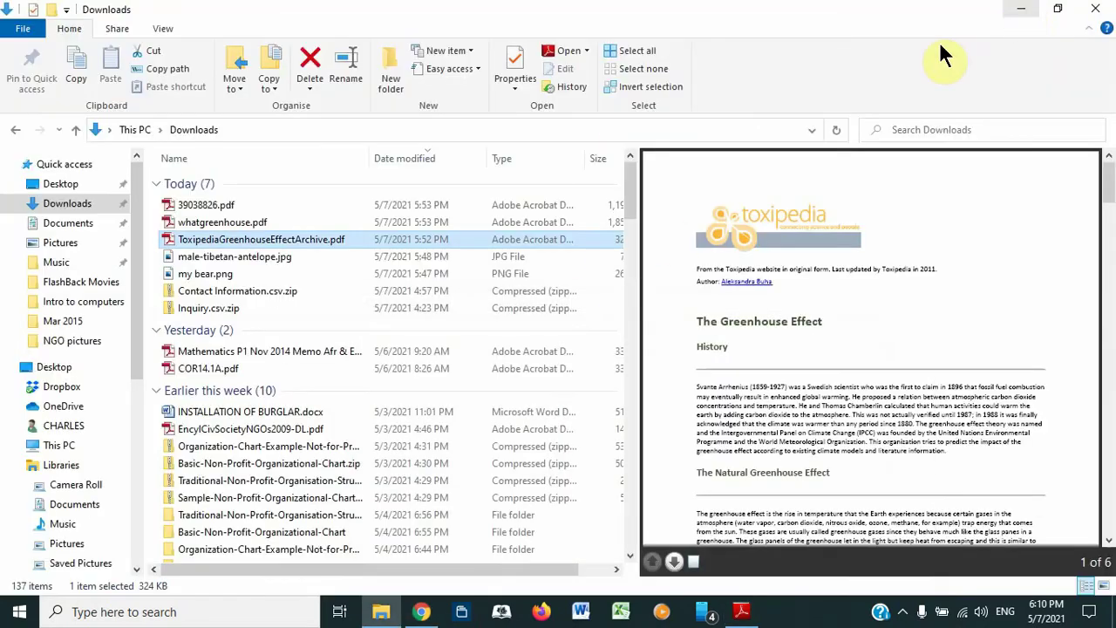
pyautogui.click(1022, 11)
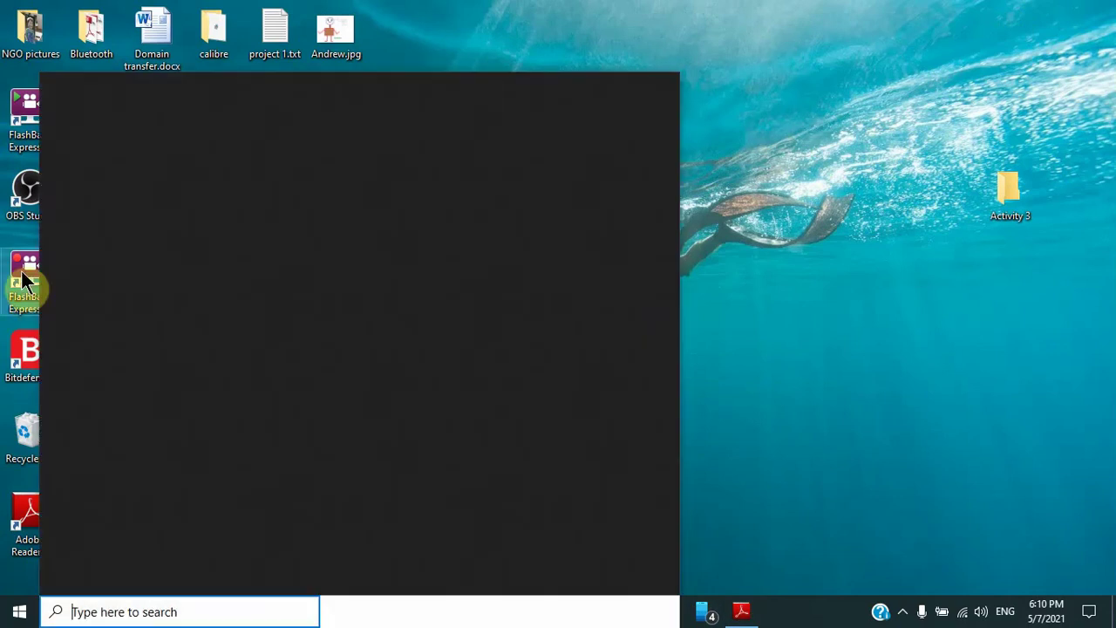
pyautogui.doubleClick(26, 284)
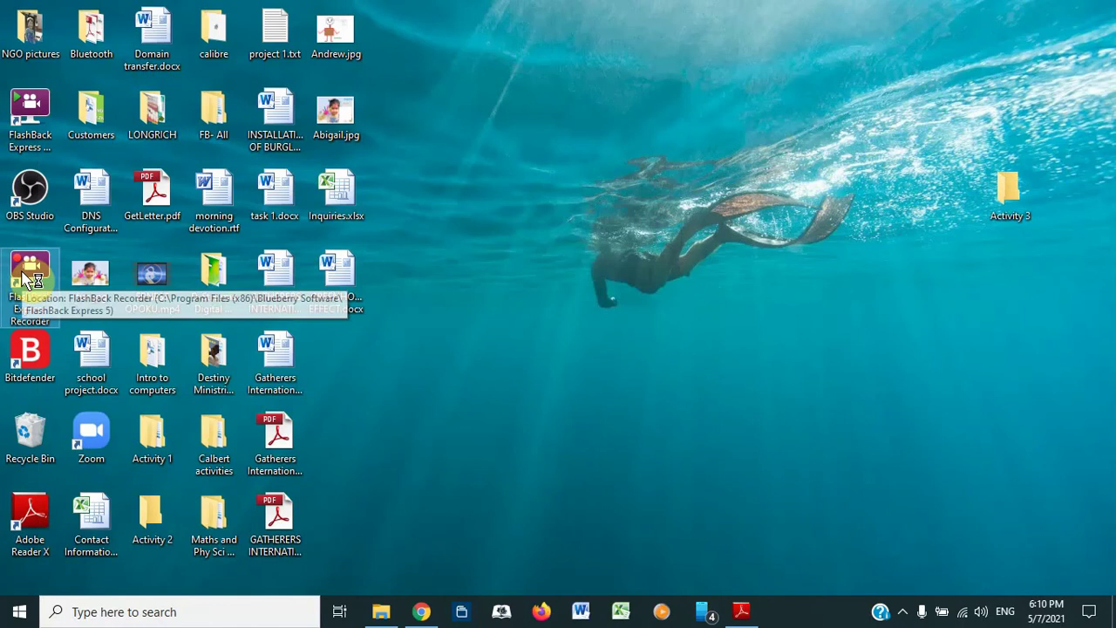